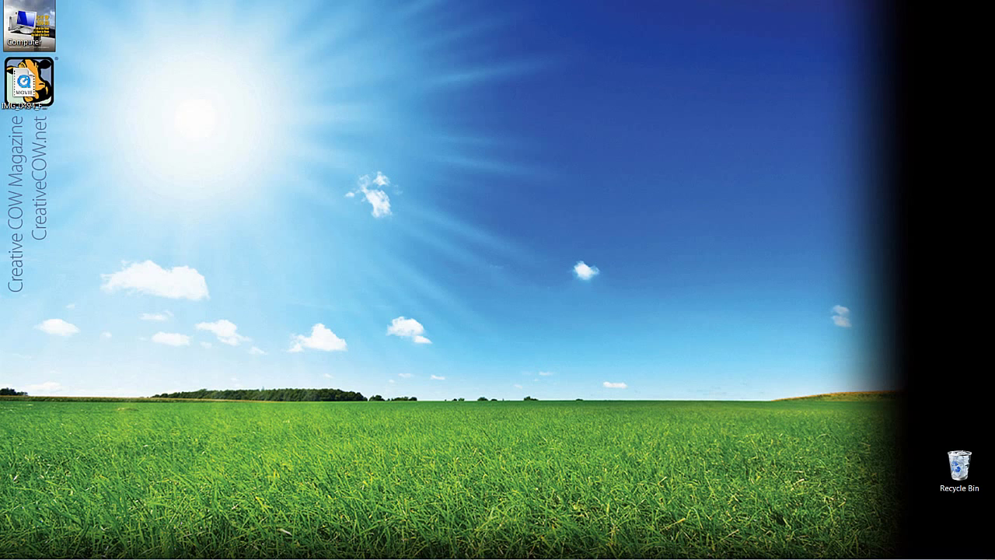
Preview the IMG_0494_Final movie from start to near its end and close the player
key(alt+Tab)
key(alt+Tab)
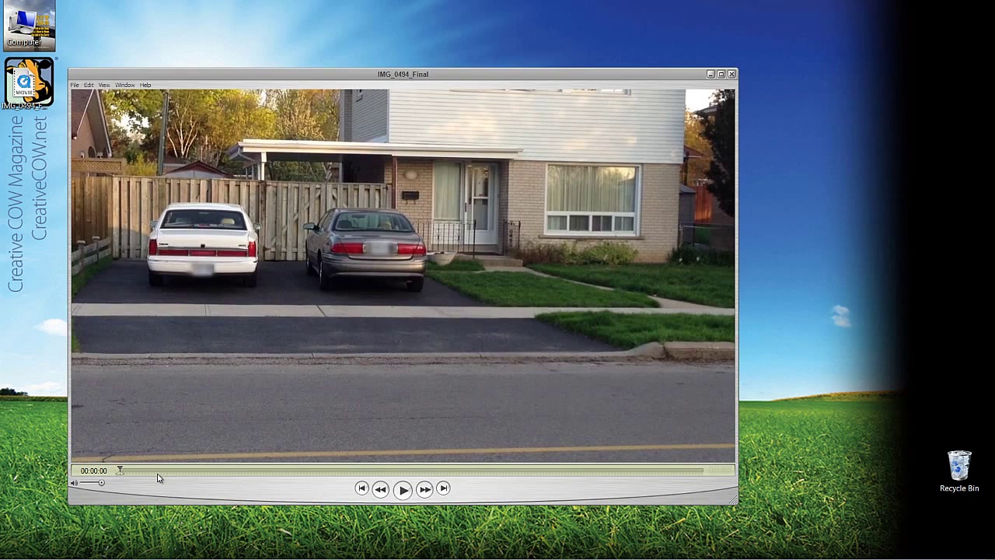
drag(156, 471, 117, 440)
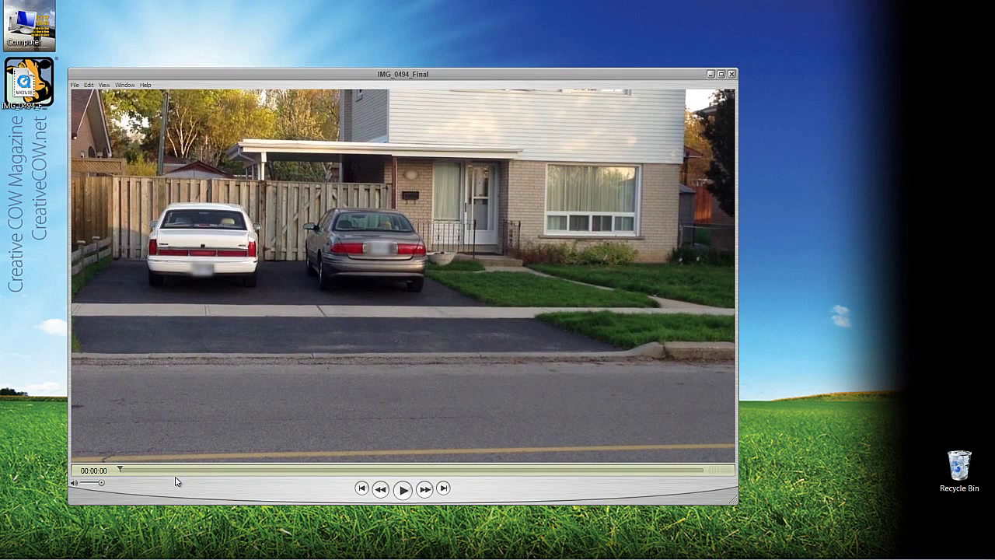
drag(177, 471, 134, 470)
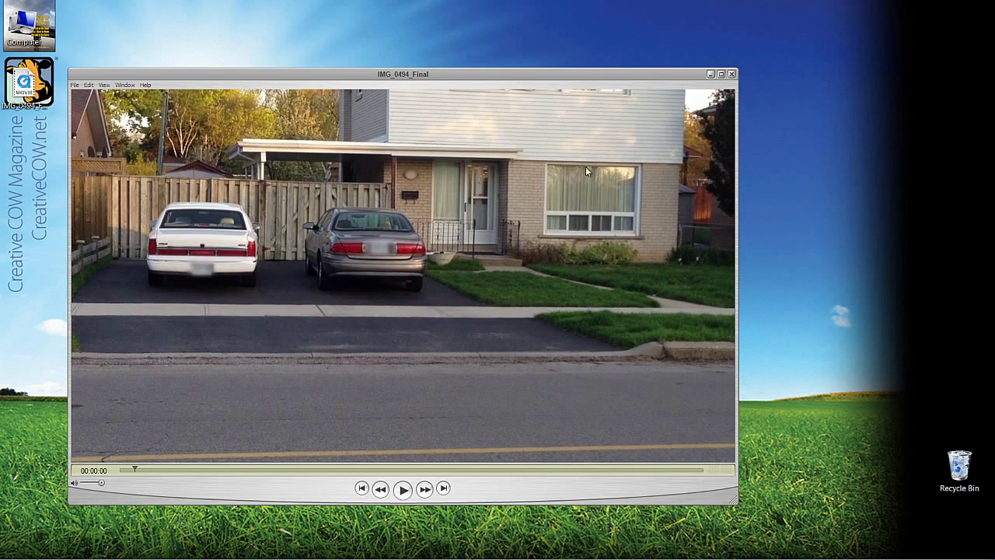
drag(231, 471, 682, 469)
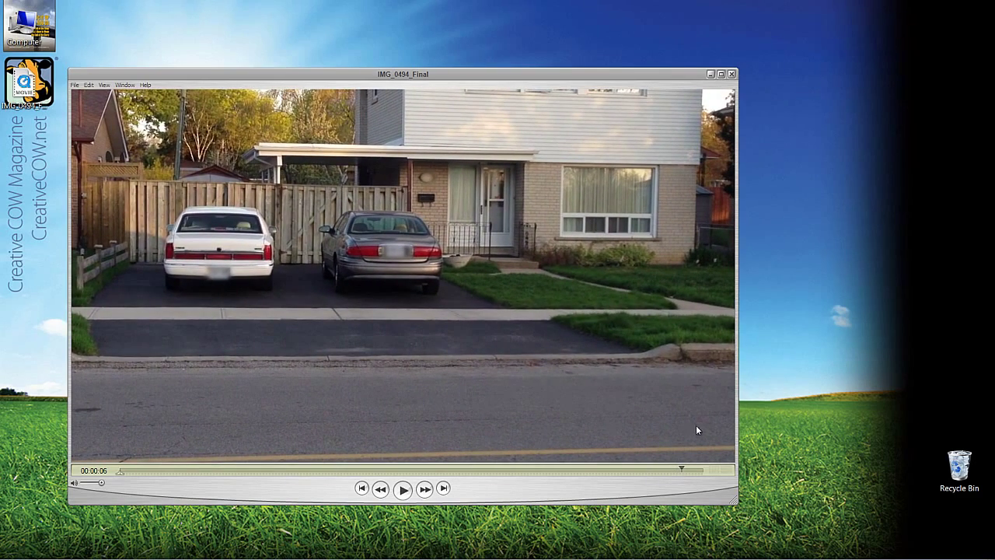
click(731, 74)
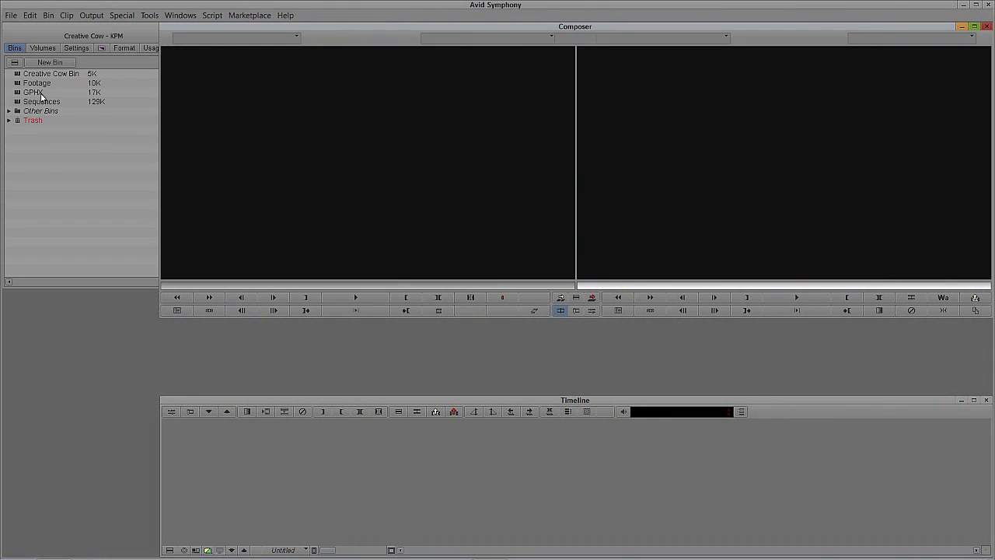
Open the Footage bin and narrow both the project window and the bin to fit beside the Composer
double_click(19, 83)
click(371, 218)
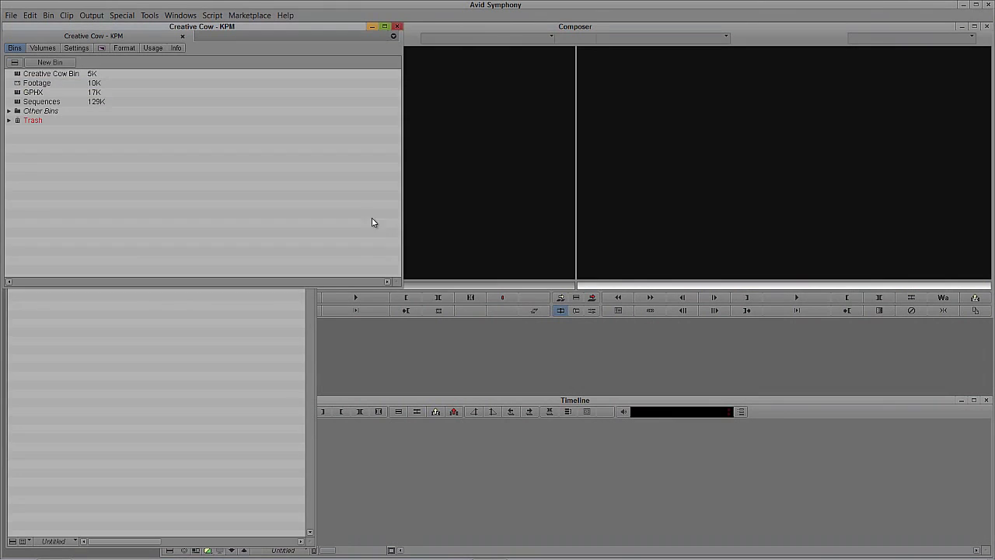
drag(400, 286, 153, 238)
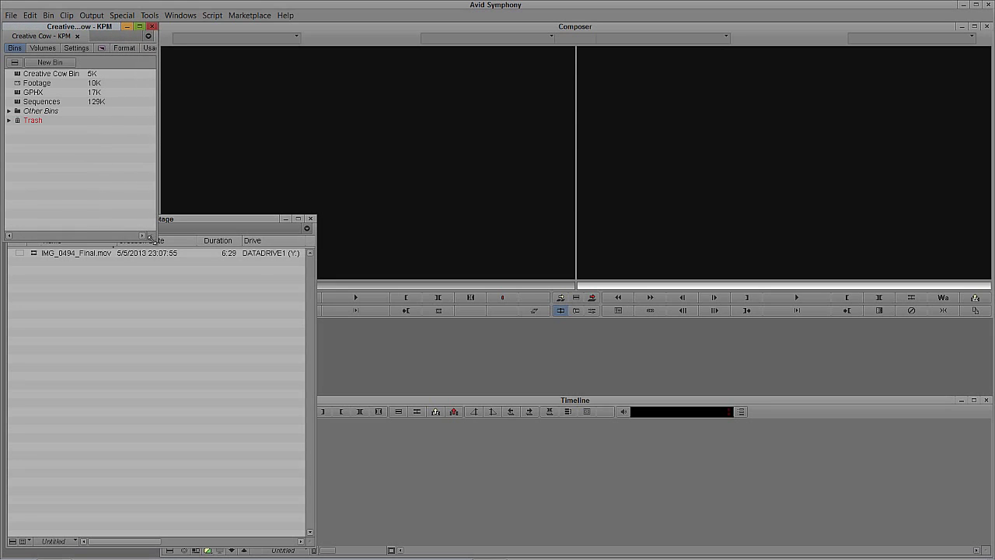
drag(315, 332, 158, 321)
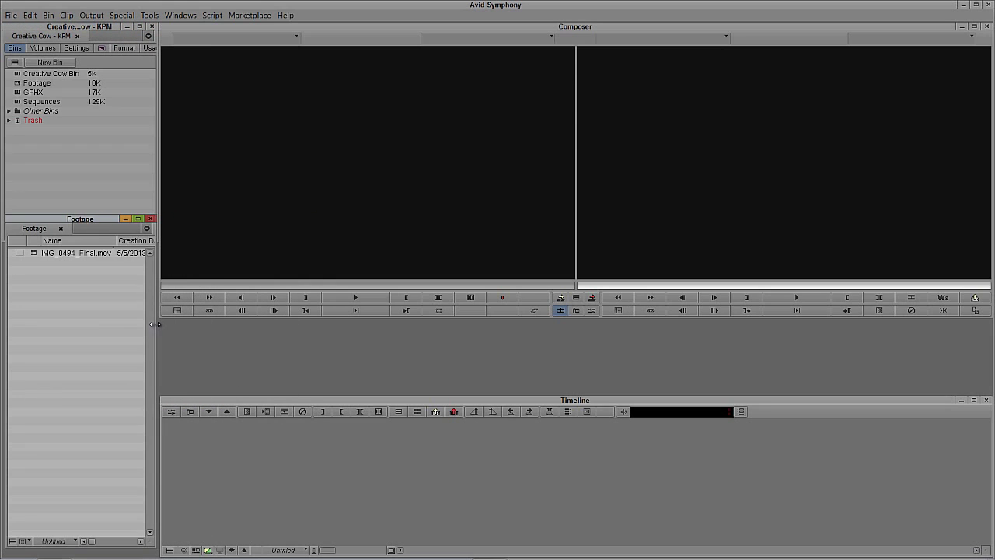
Place the Footage bin beneath the project window and load IMG_0494_Final.mov into the source monitor
drag(108, 215, 115, 245)
double_click(66, 283)
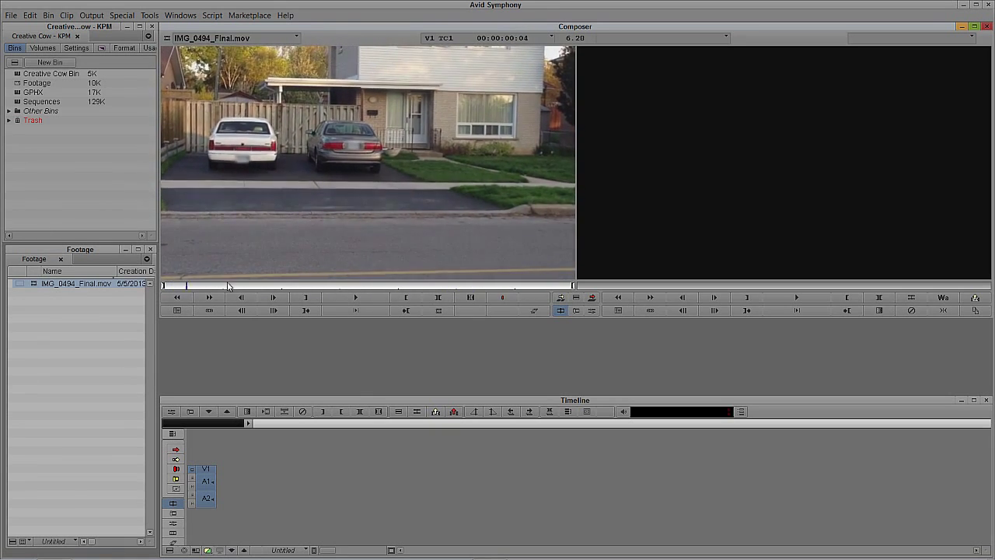
drag(487, 285, 177, 288)
Delete the title and sequence in the Sequences bin with their associated media, and minimize the emptied bin
double_click(13, 101)
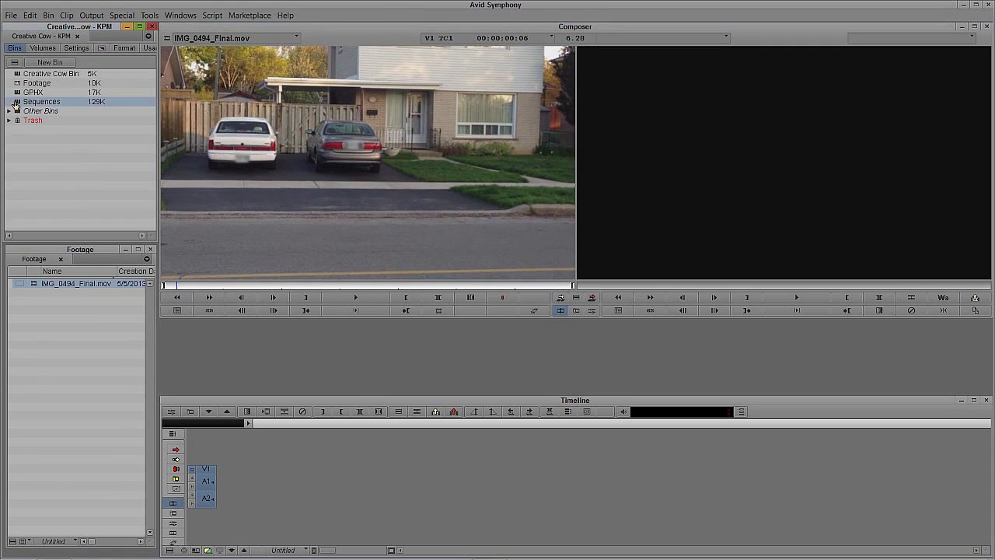
key(ctrl+a)
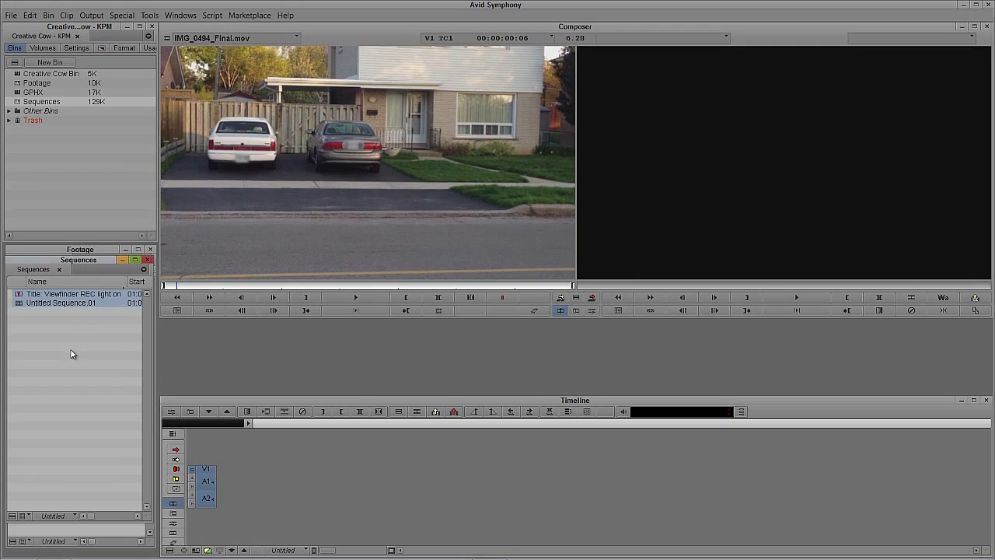
key(Delete)
click(467, 233)
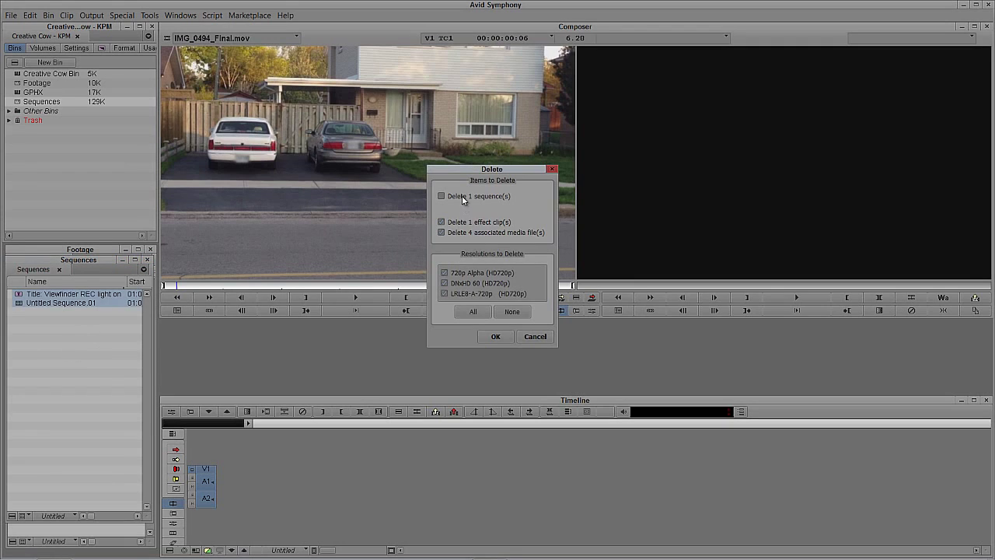
click(490, 336)
click(474, 299)
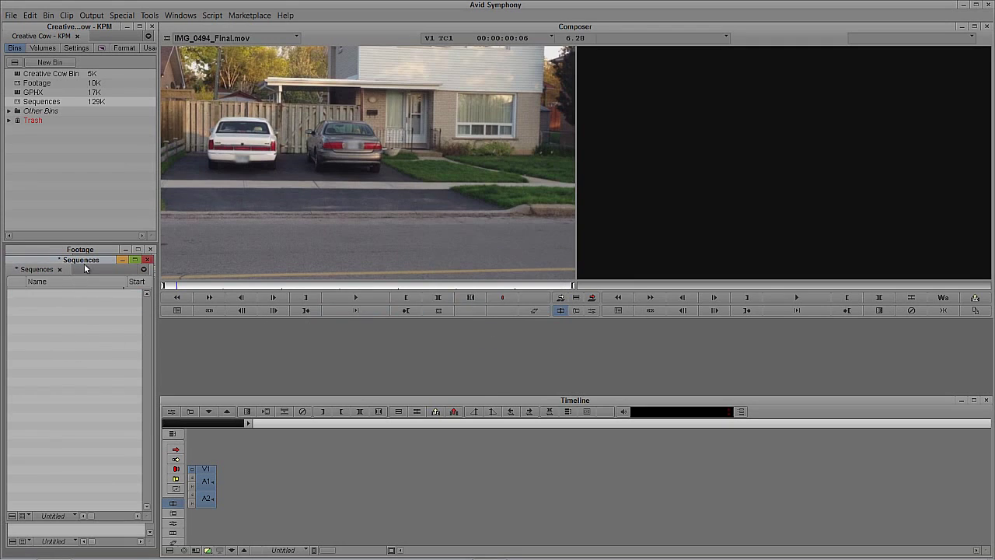
drag(87, 261, 88, 258)
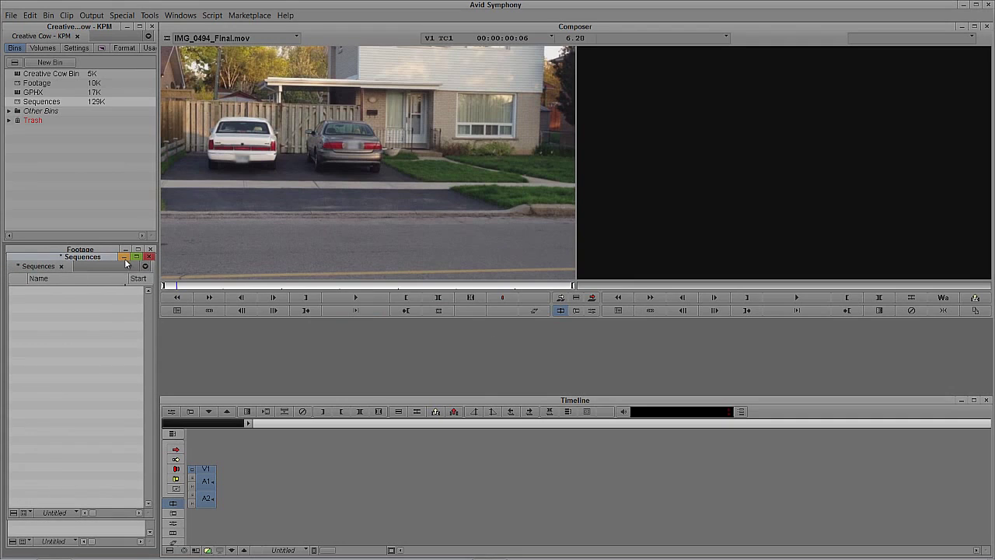
click(126, 256)
Splice IMG_0494_Final.mov from the source monitor into a new sequence stored in the Sequences bin
click(284, 195)
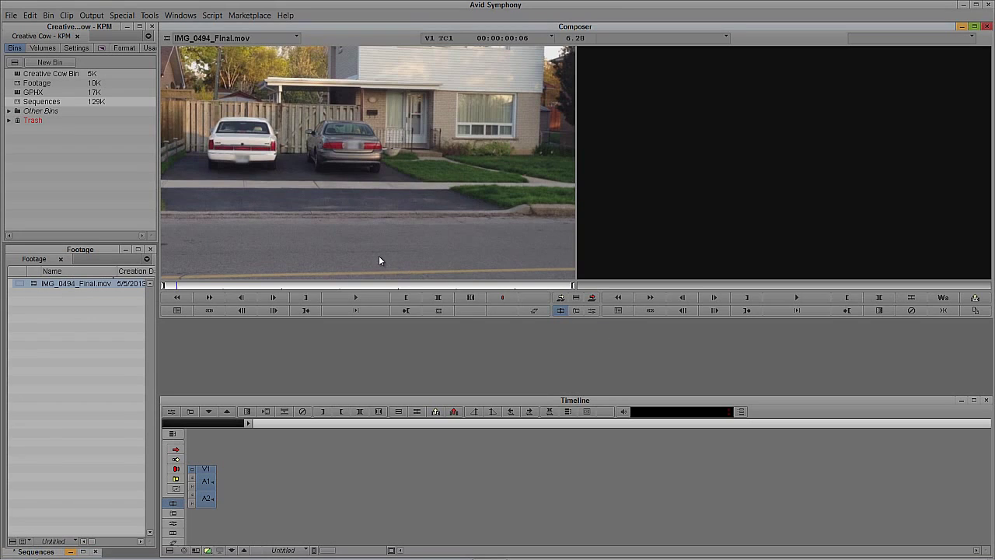
key(v)
click(476, 227)
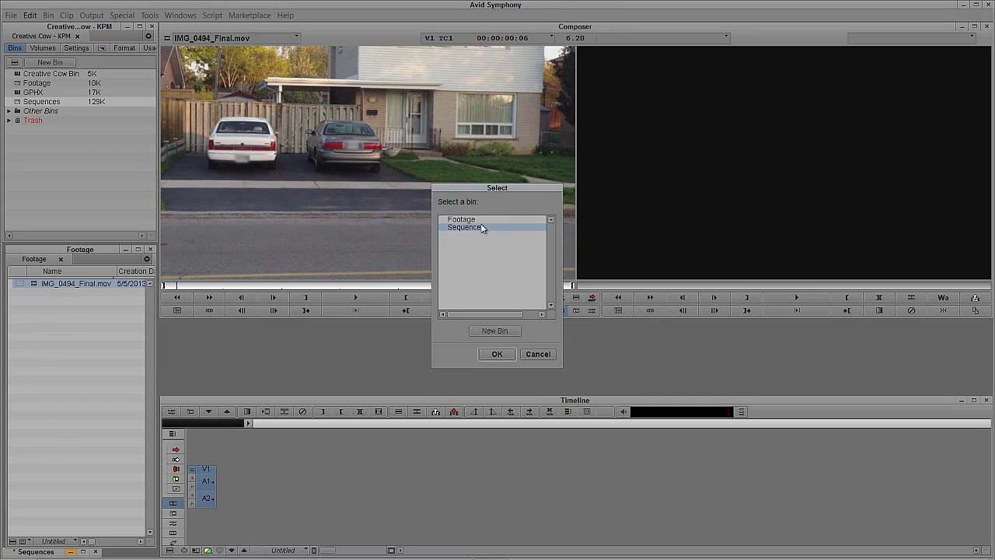
click(497, 354)
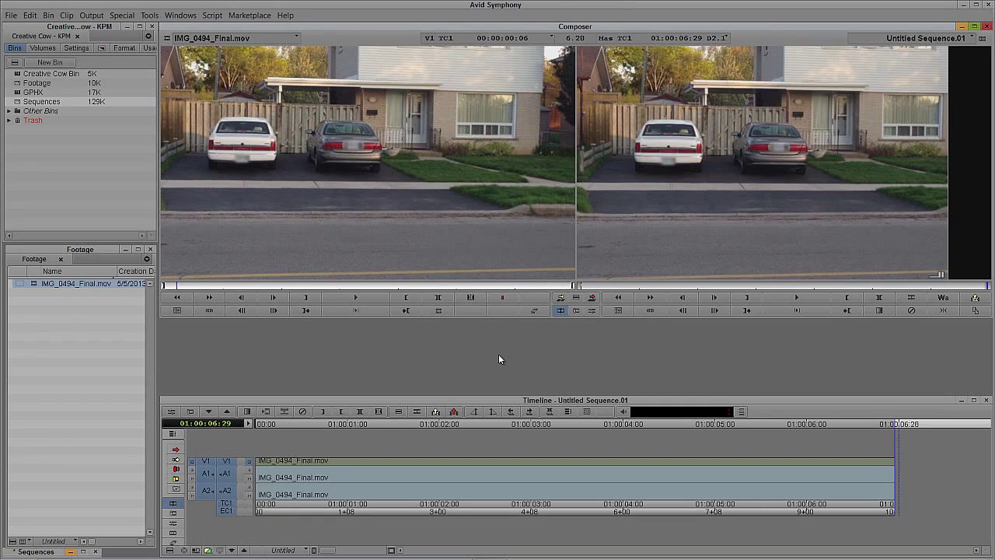
Return to the start of the sequence and create a new title over that frame in the Title Tool
click(645, 237)
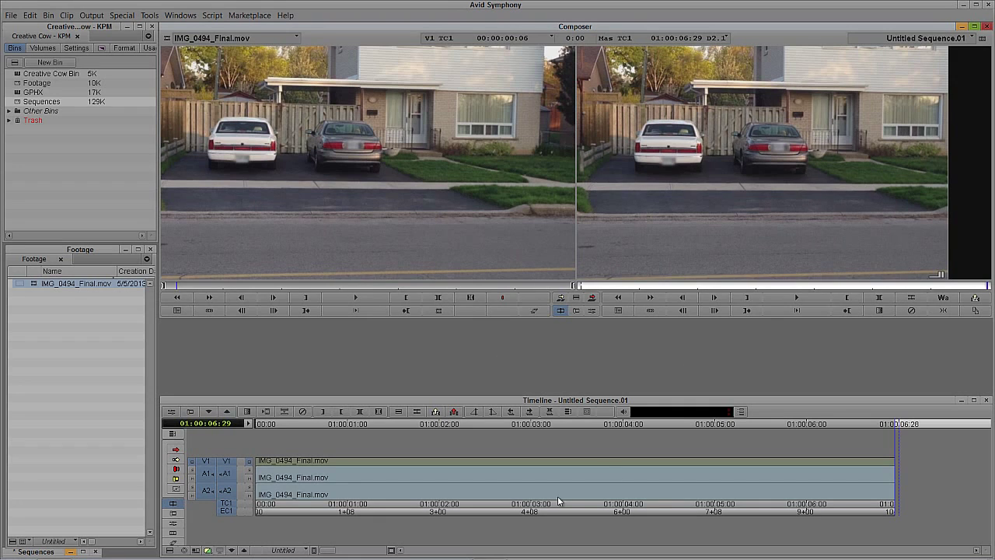
drag(557, 496, 233, 481)
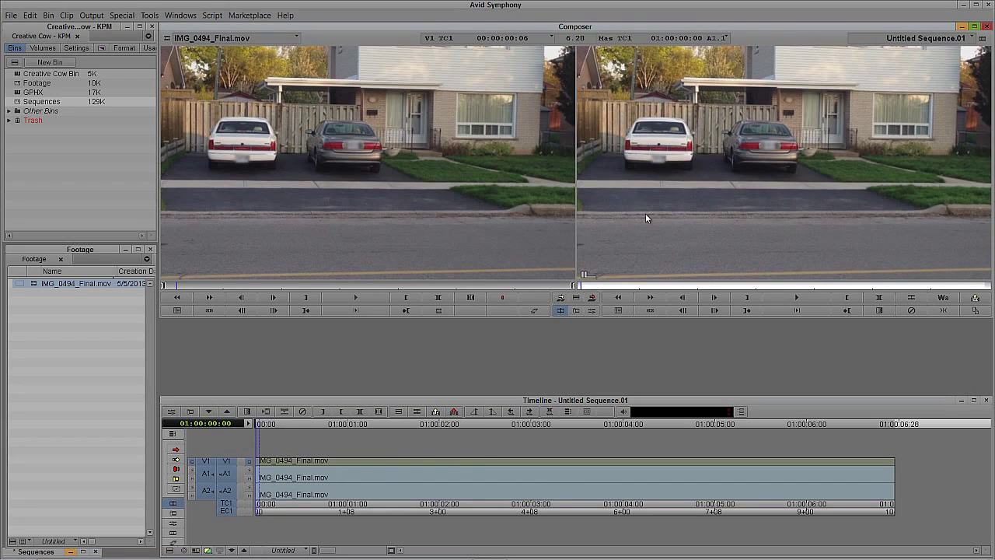
click(67, 15)
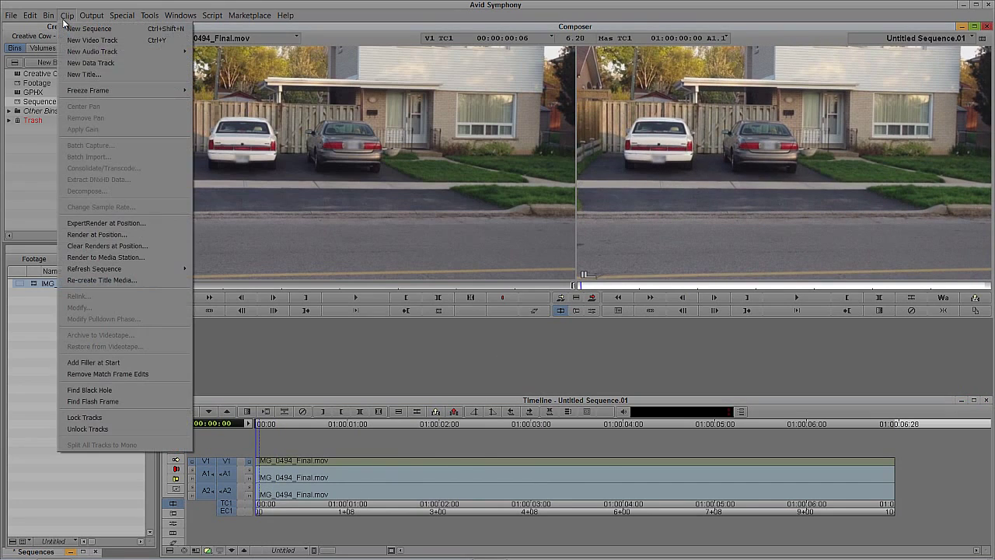
click(81, 76)
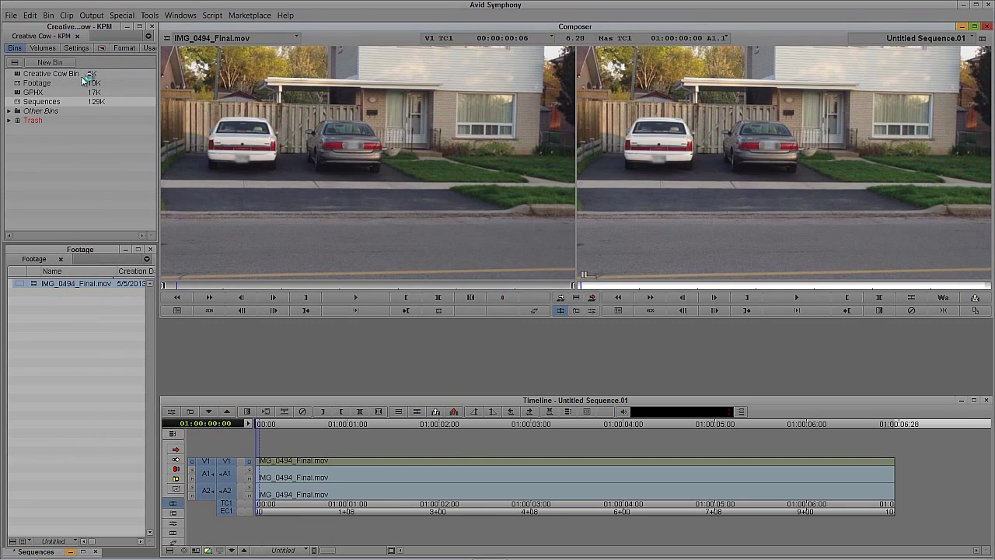
drag(327, 151, 448, 88)
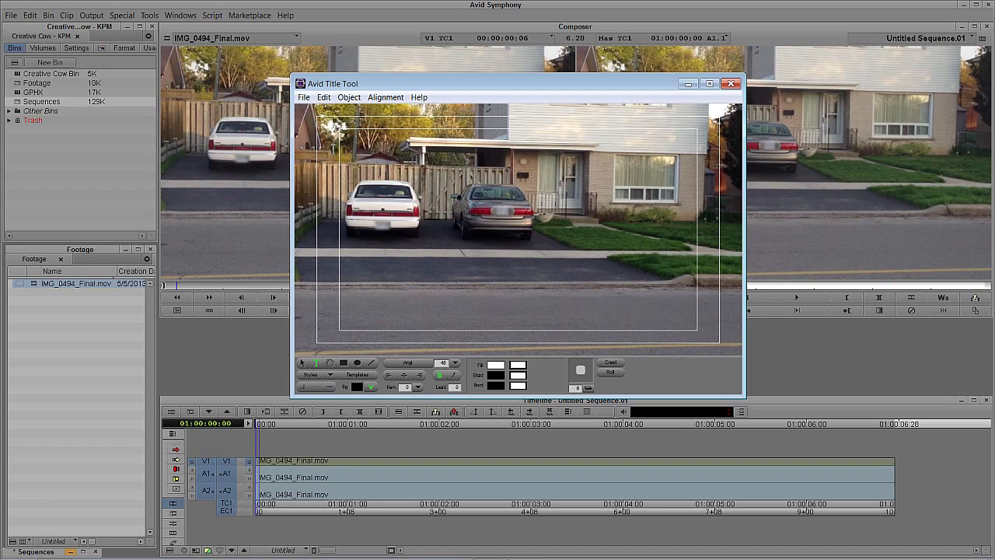
Check the Marquee Title setting for which tool creates new titles, and close it without changes
click(77, 48)
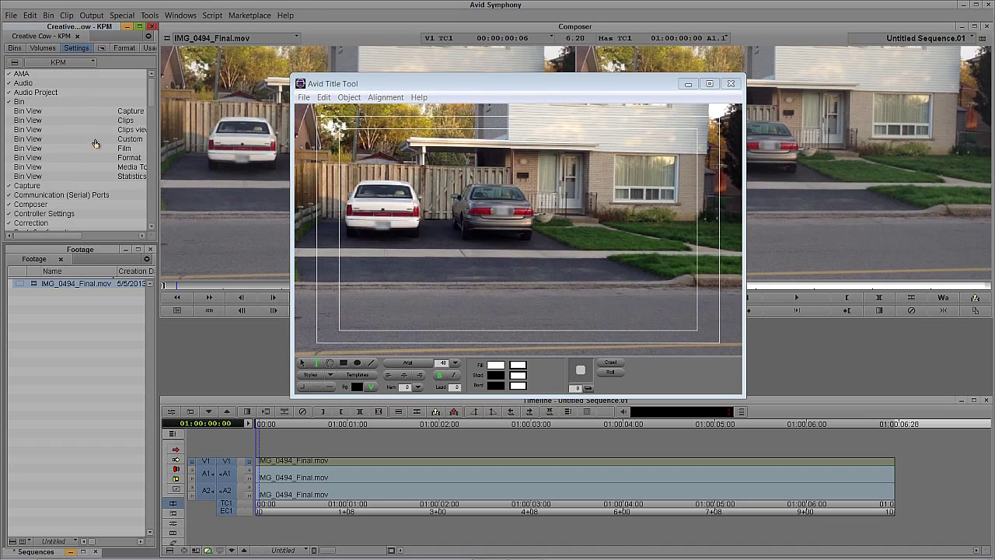
scroll(96, 140, down, 10)
scroll(96, 142, down, 10)
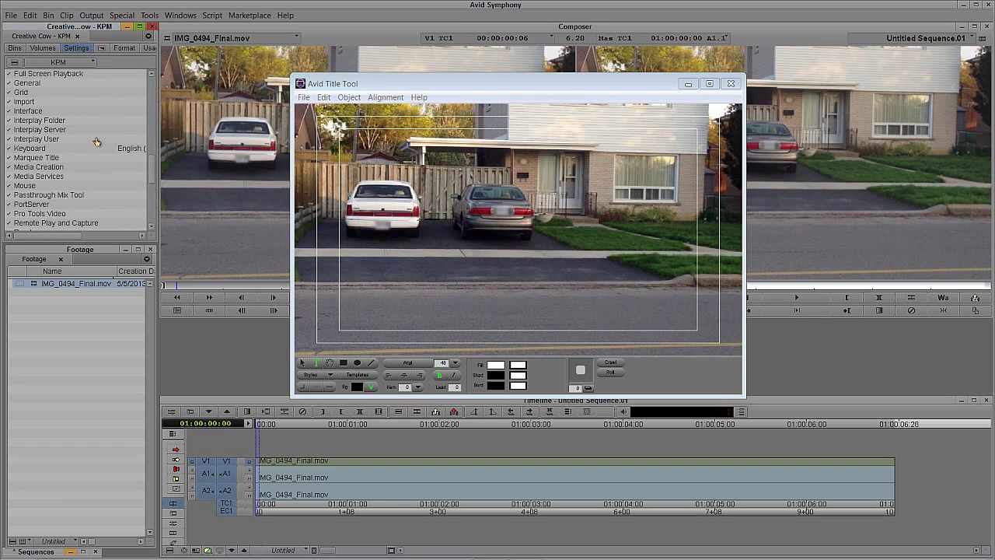
click(41, 158)
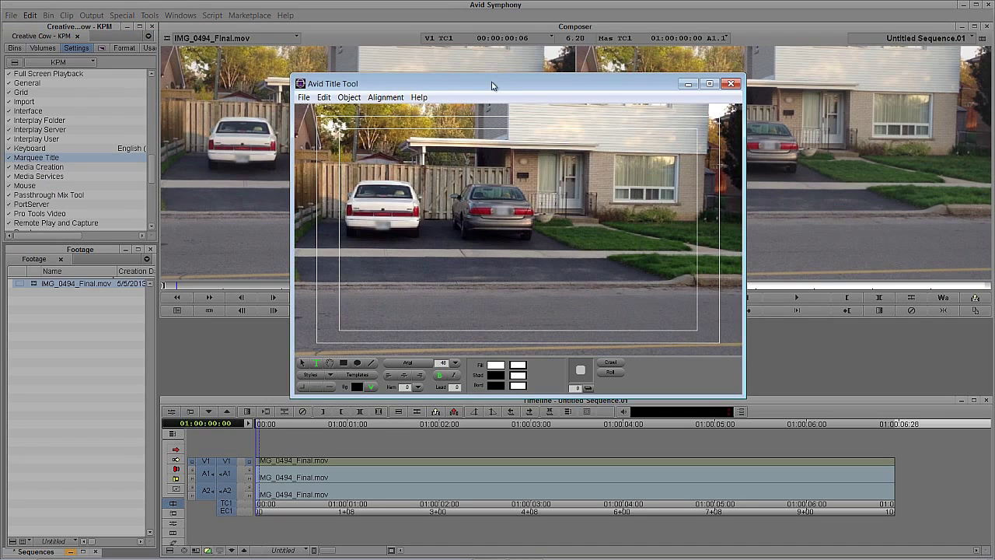
drag(493, 84, 780, 175)
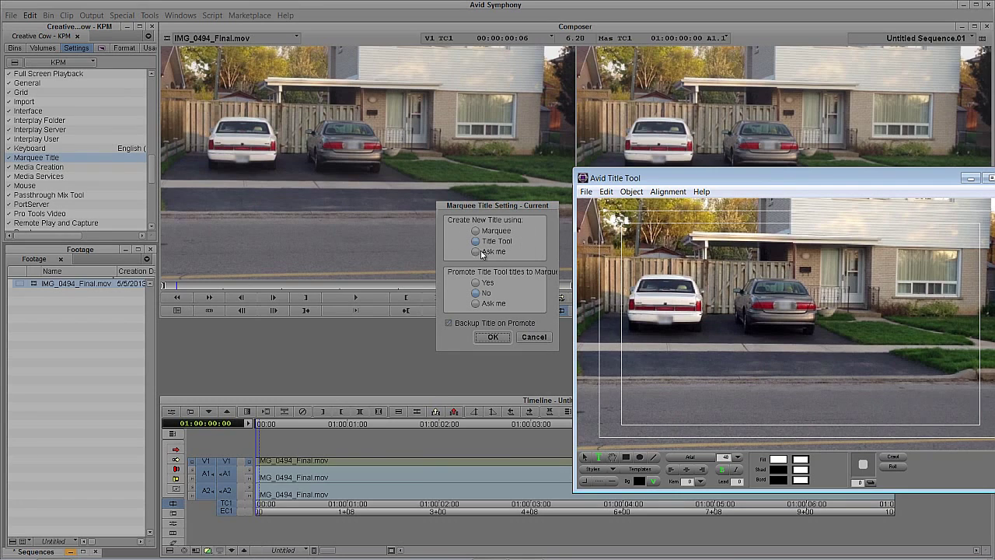
click(534, 337)
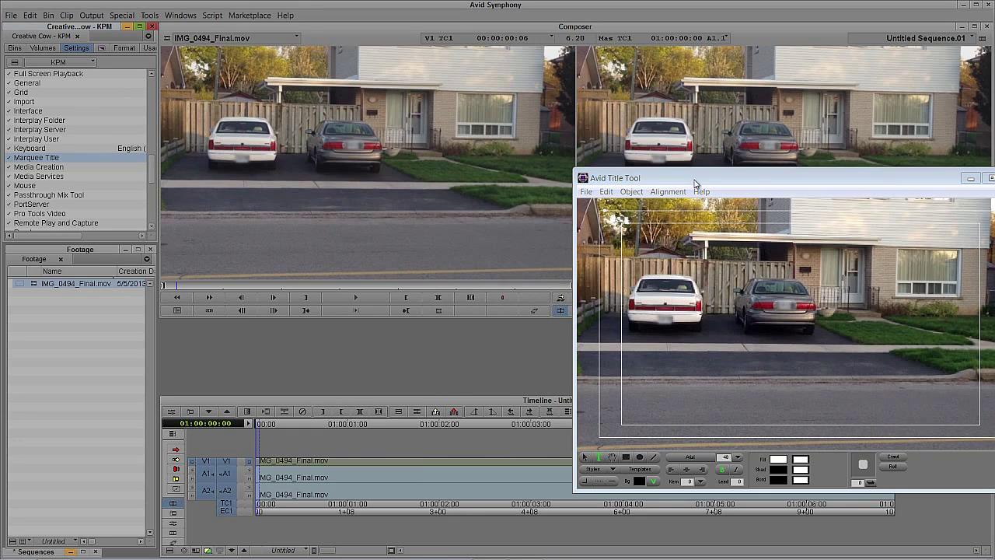
drag(774, 187, 438, 120)
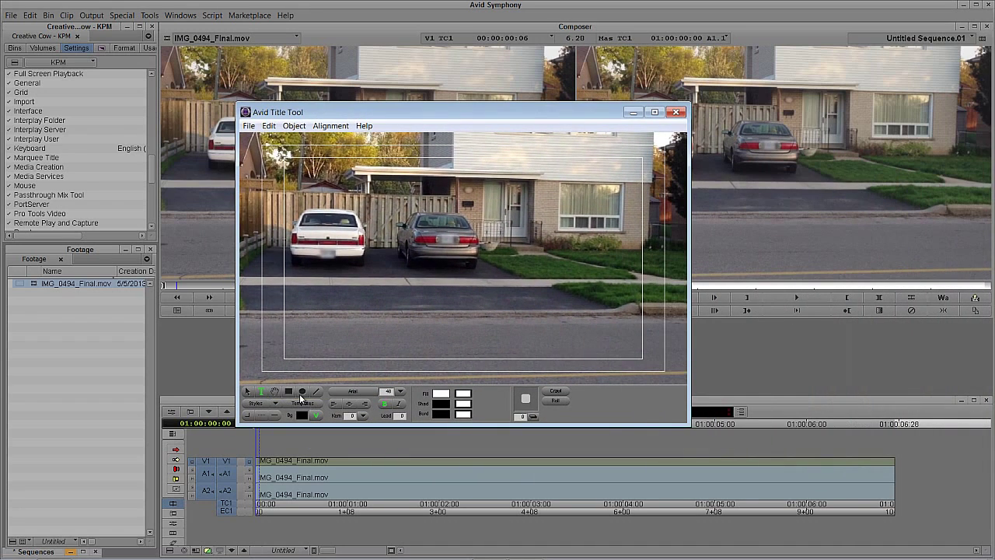
Add the title text "CREATIVE COW ROCKS!!!" on three lines, one word per line, in capitals
click(300, 177)
key(Caps_Lock)
text(CREATIVE)
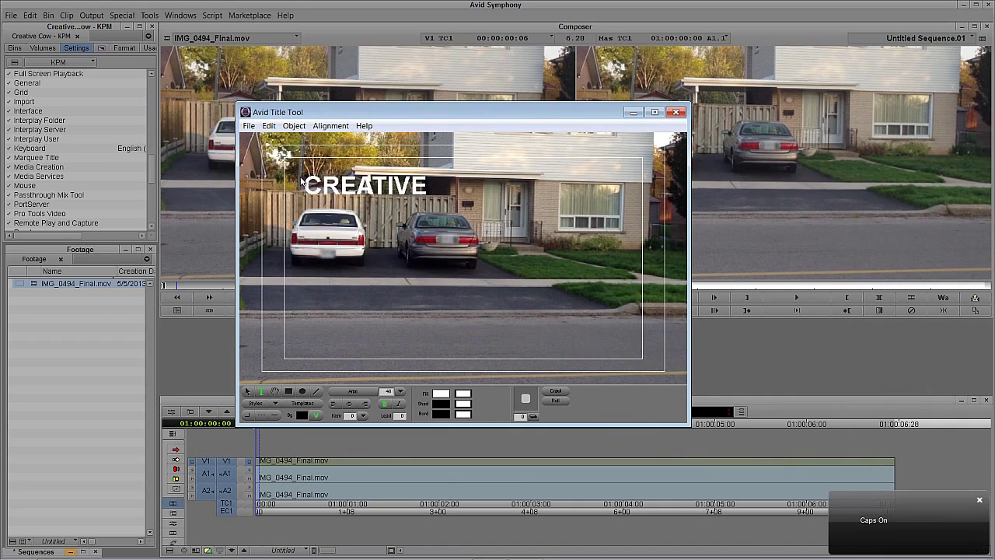
key(Return)
text(COW)
key(Return)
text(ROCK)
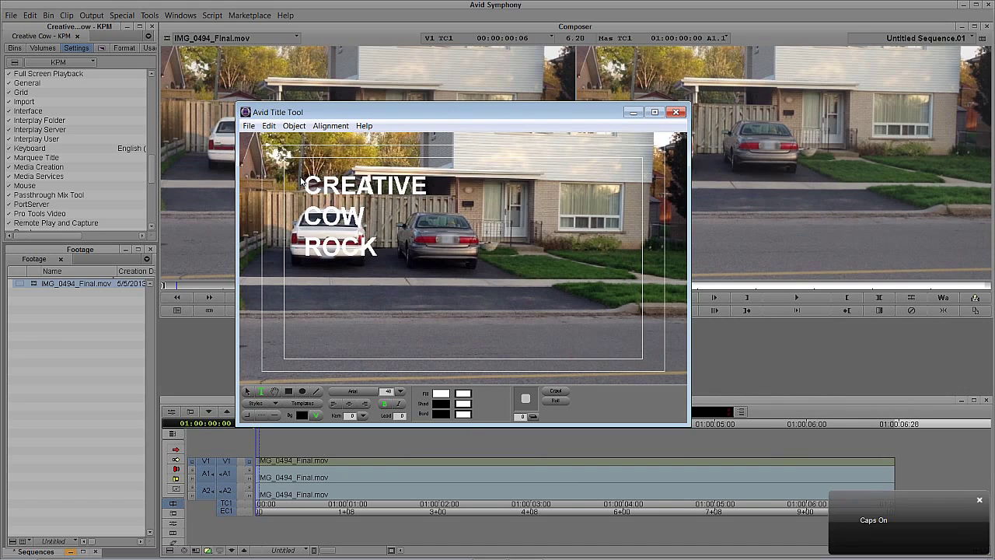
text(S!!!)
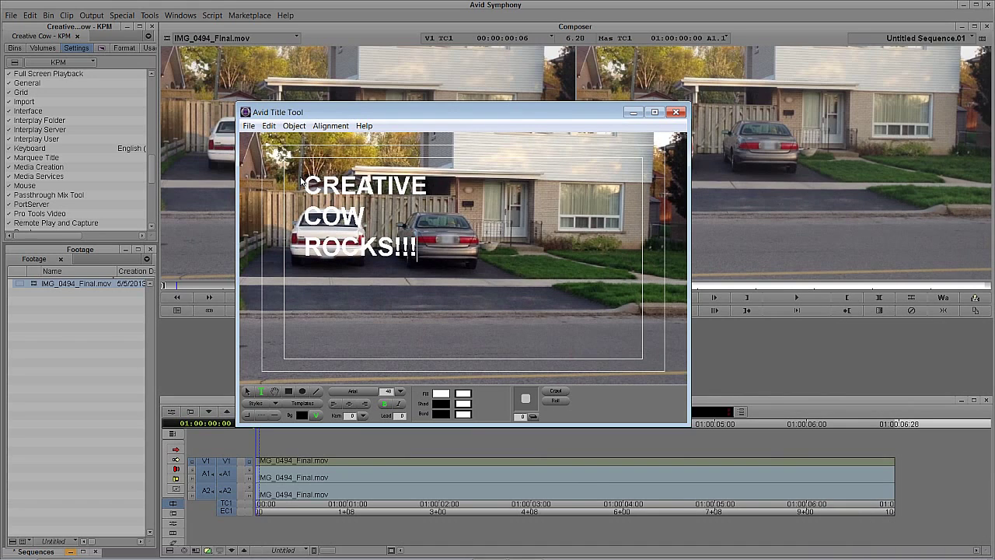
Select the title text object and change its font to Impact
click(248, 391)
click(350, 392)
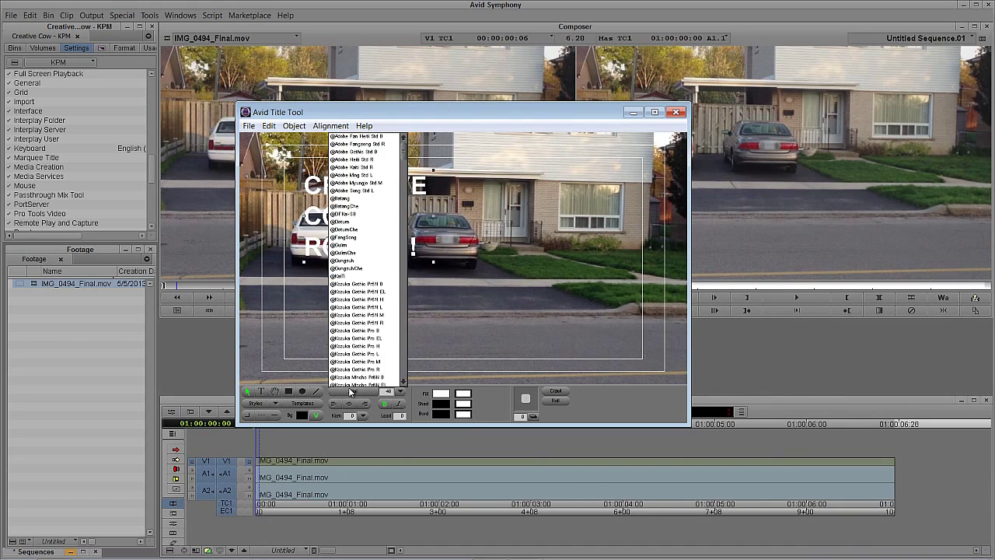
key(i)
key(Return)
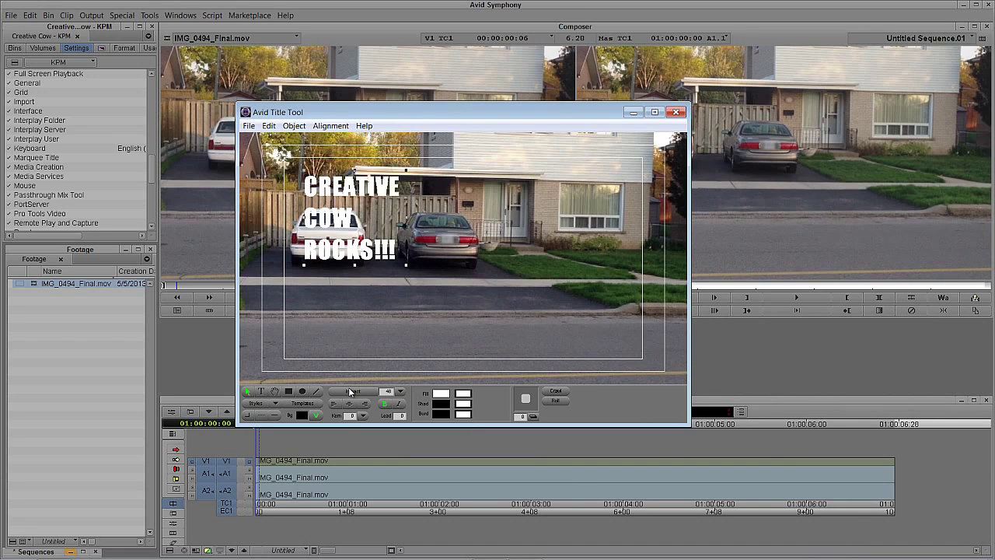
Set the title's font size to 96 and widen its text box so each word fits on one line
click(389, 394)
text(96)
key(Return)
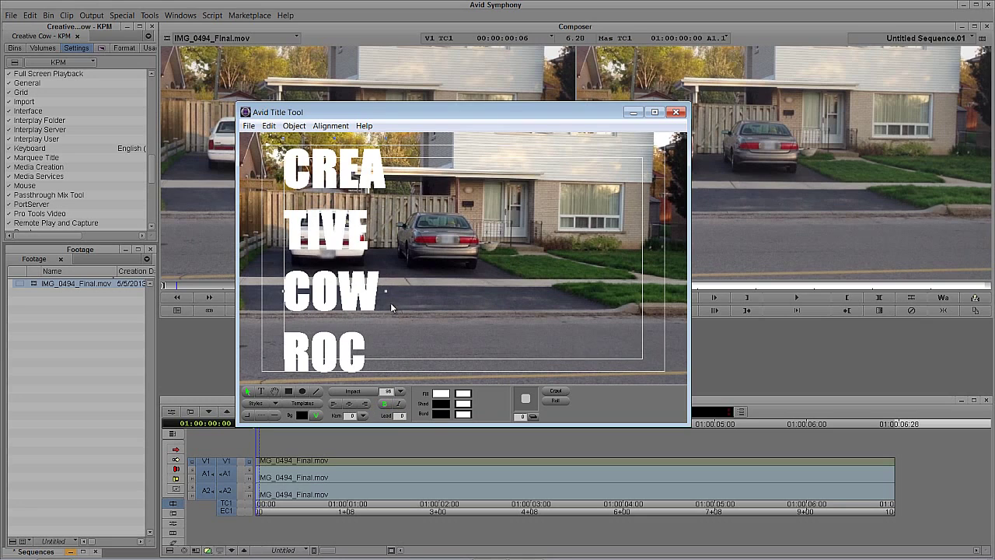
drag(386, 291, 628, 291)
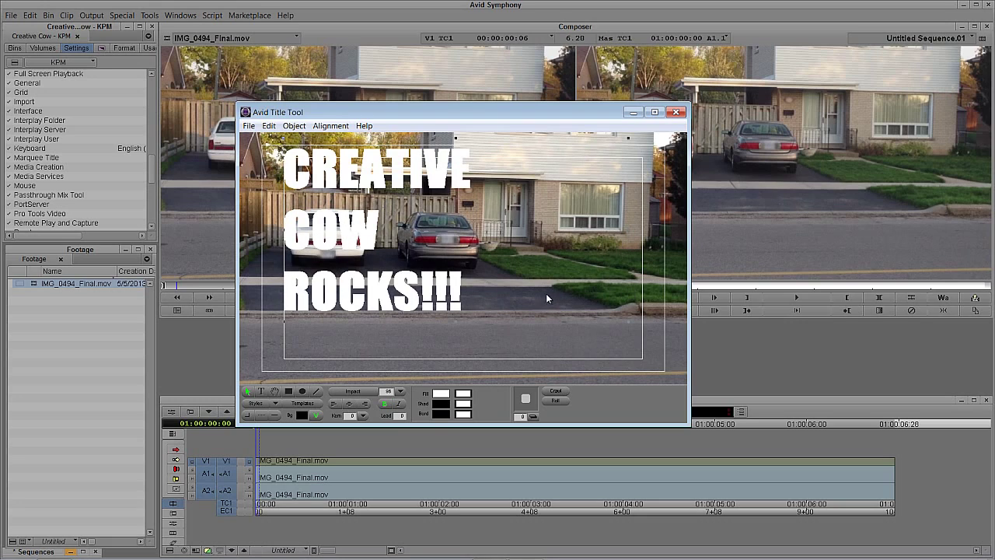
Centre the title text horizontally and tighten its line spacing by setting the leading to -30
click(349, 404)
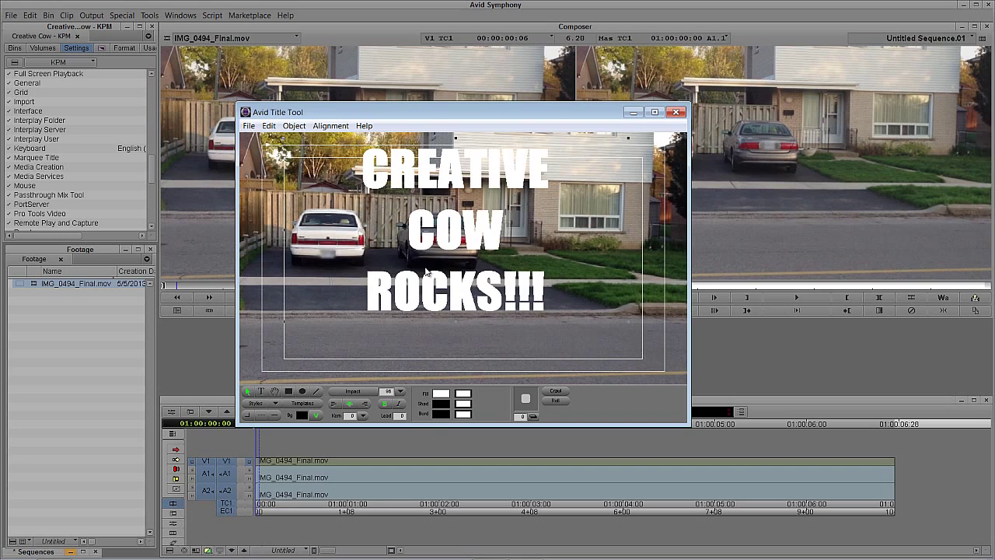
click(402, 418)
click(401, 417)
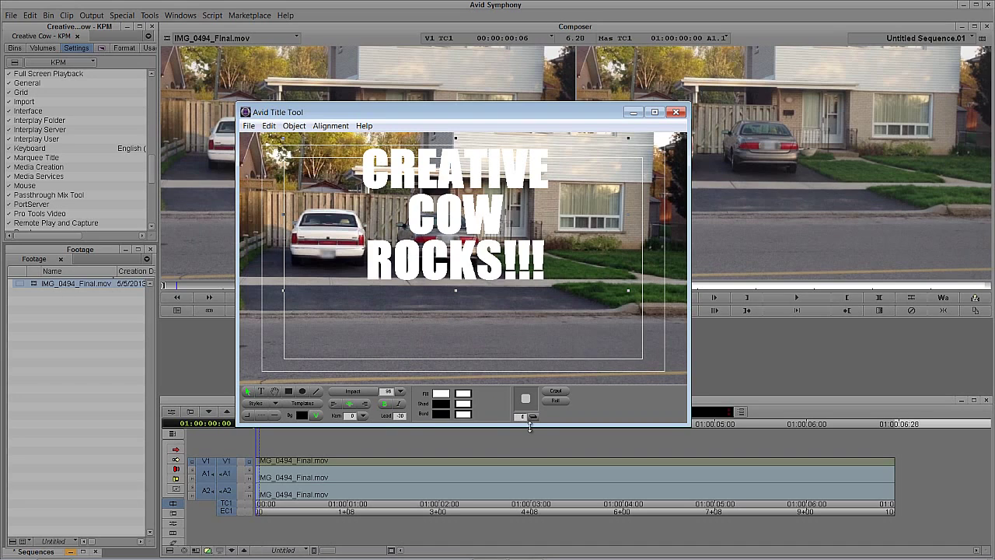
Add a drop shadow to the title text with a shadow depth of 2
text(1)
key(Return)
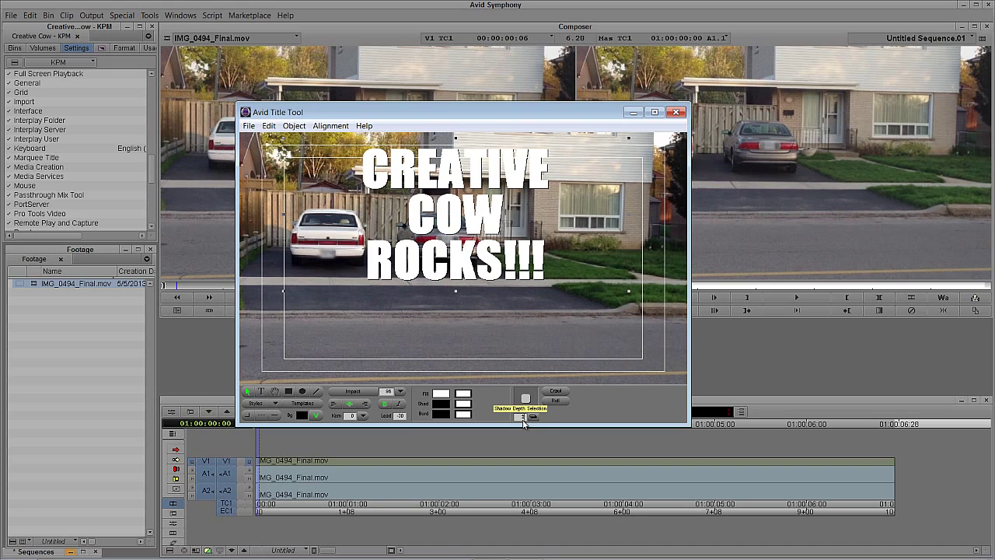
key(Up)
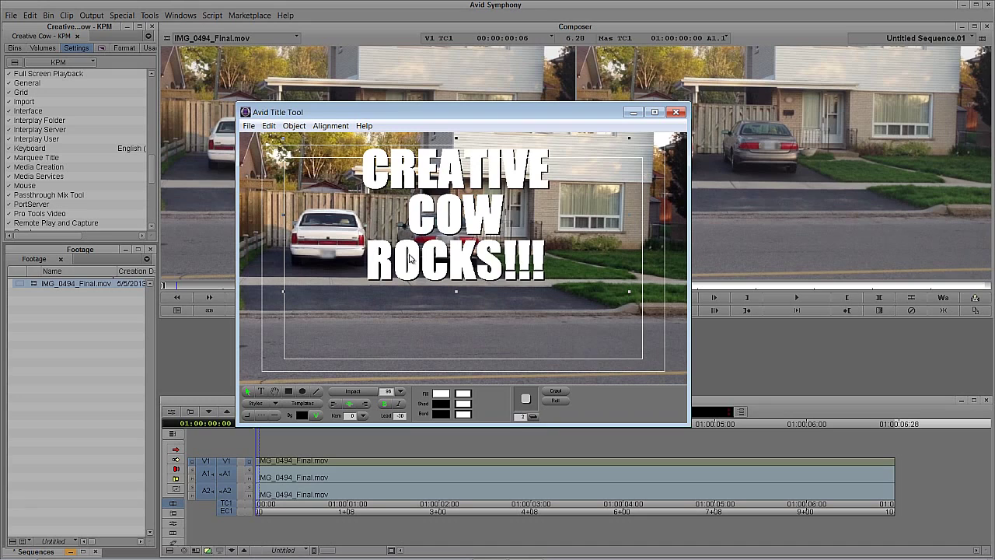
Save the title as "Creative Cow Rocks" in the Footage bin on DATADRIVE1 (Y:) at DNxHD 60 MXF resolution
click(249, 126)
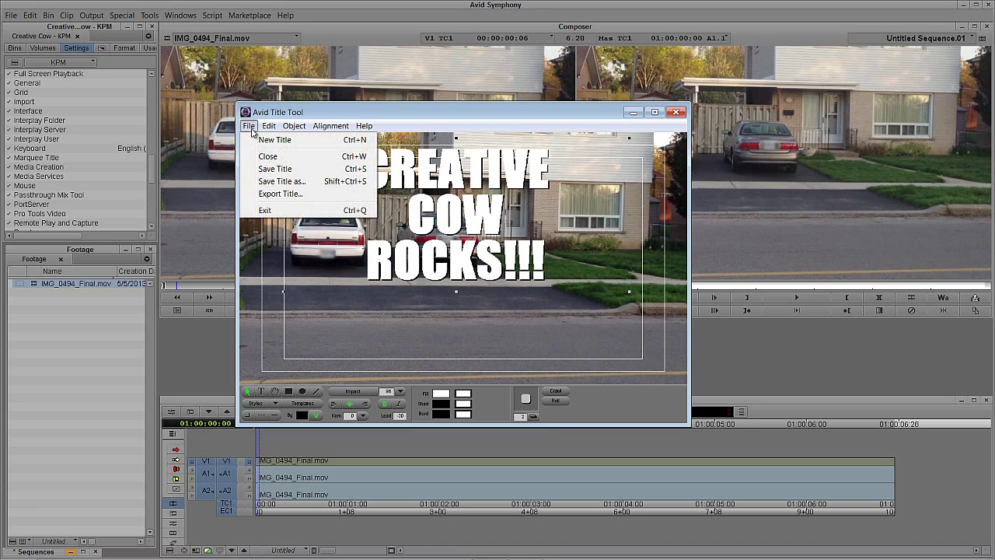
click(268, 169)
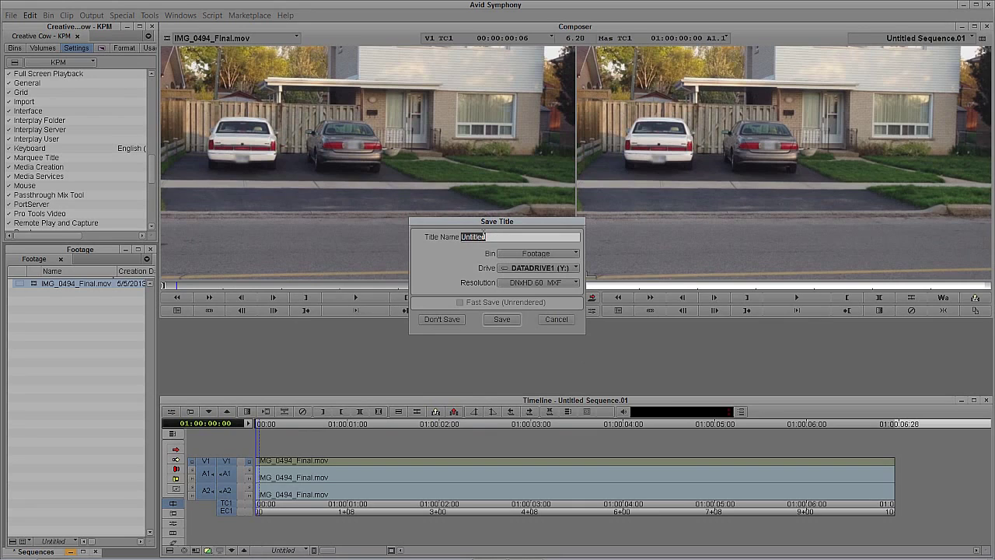
key(BackSpace)
key(Caps_Lock)
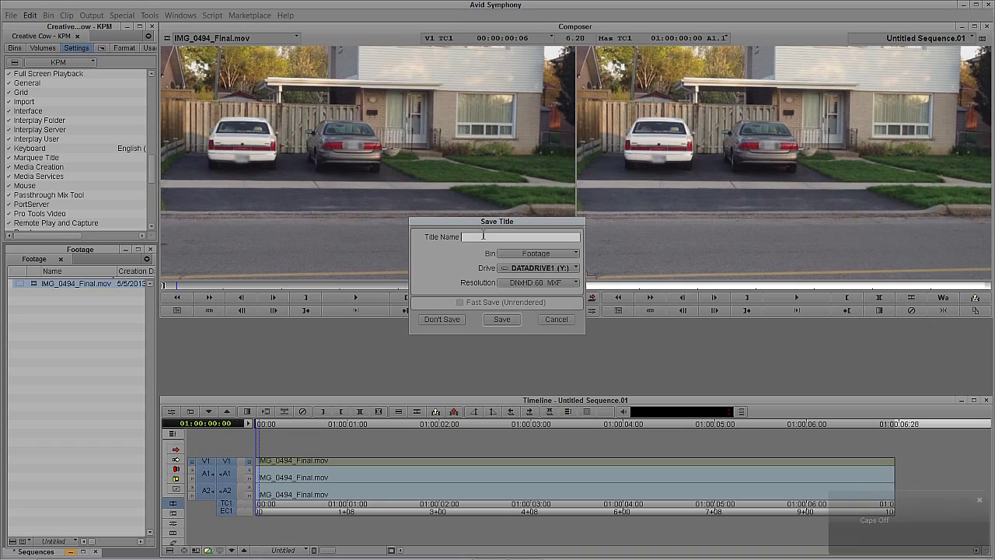
text(Creative)
text(Cow Rocks)
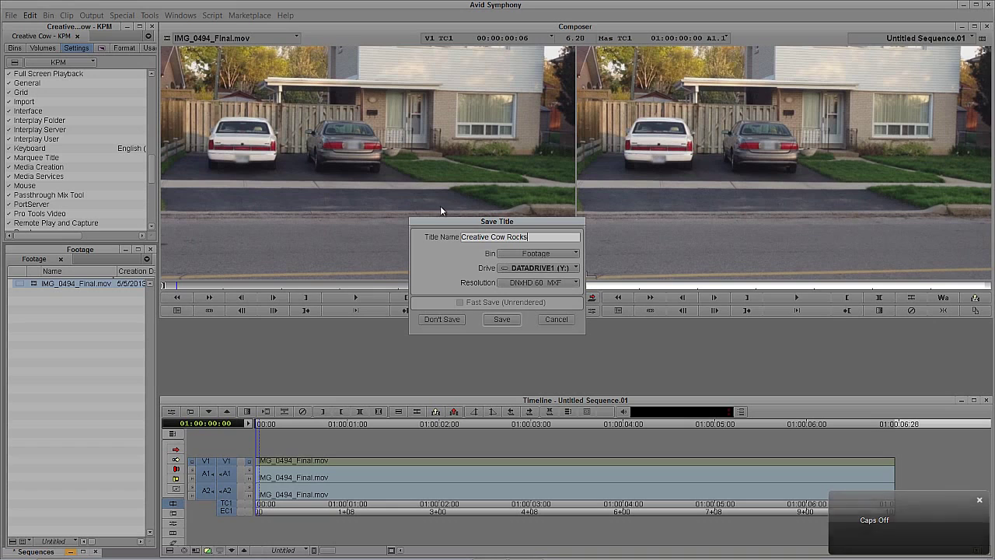
click(502, 319)
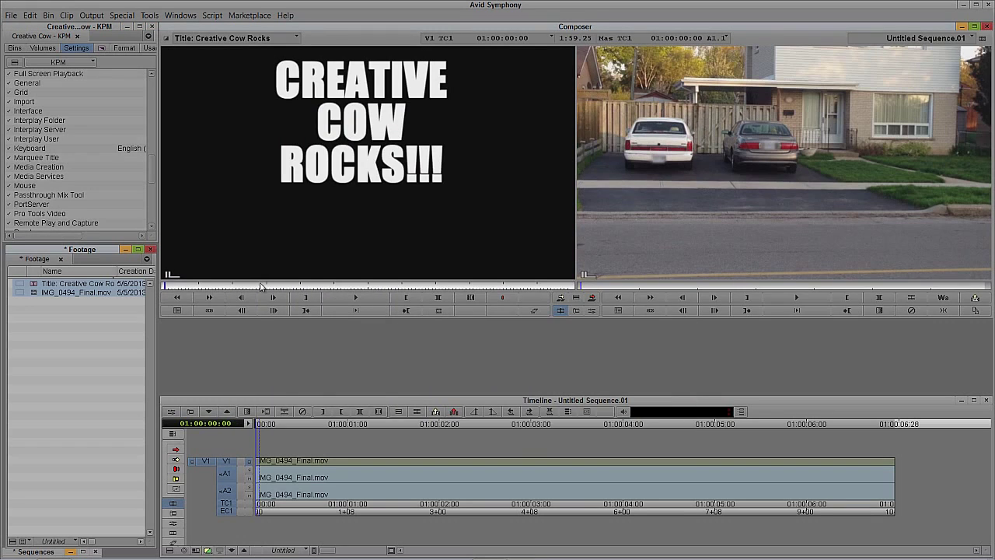
Mark an In point in the title source at 01:00:24:00, add a V2 video track to the sequence and patch the title to it
click(245, 287)
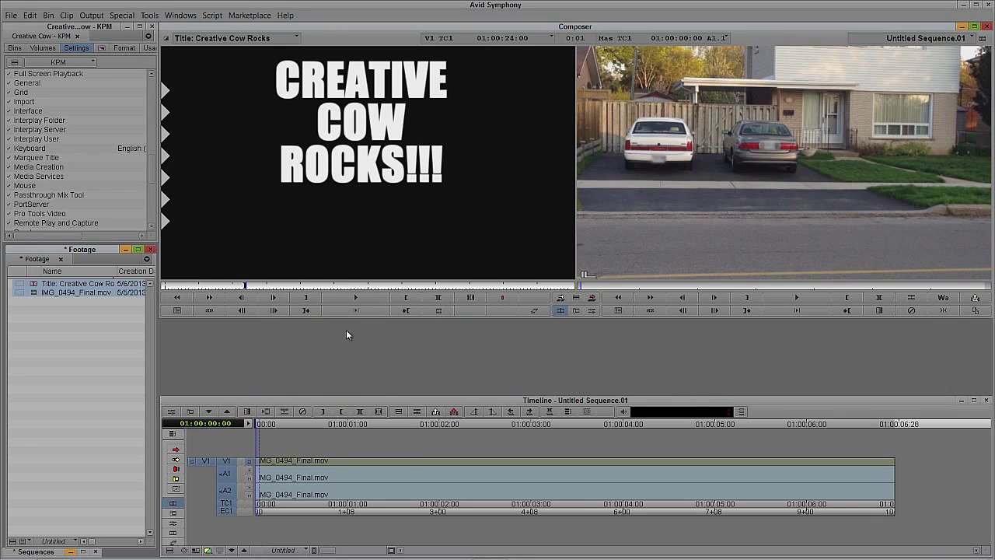
click(385, 471)
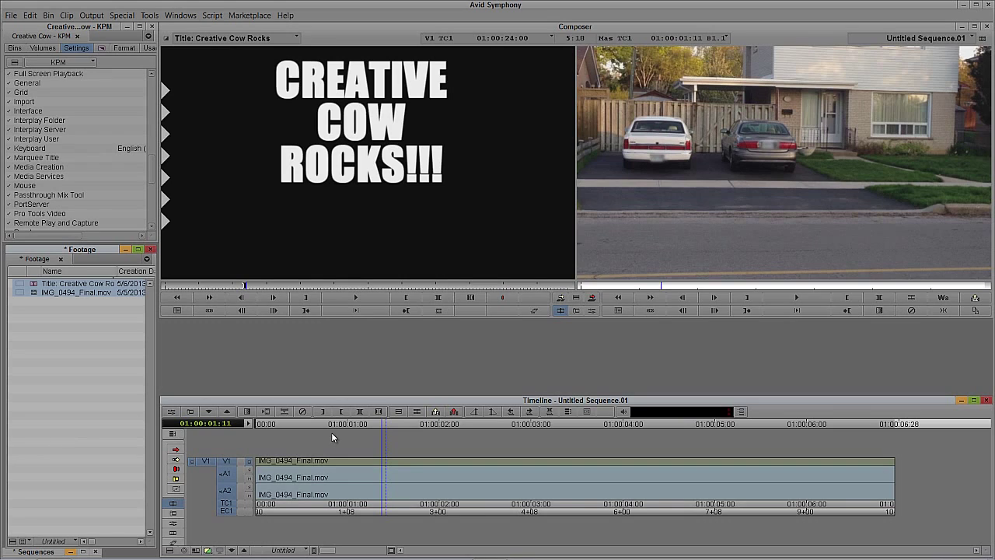
key(ctrl+y)
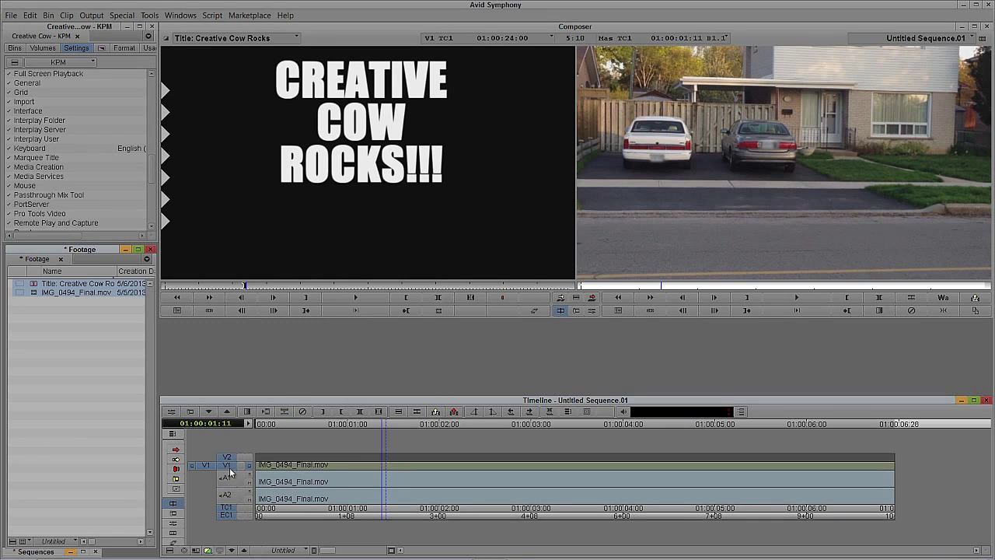
drag(205, 465, 204, 458)
Mark the full length of the IMG_0494_Final.mov clip and overwrite the title onto V2 across it
click(326, 465)
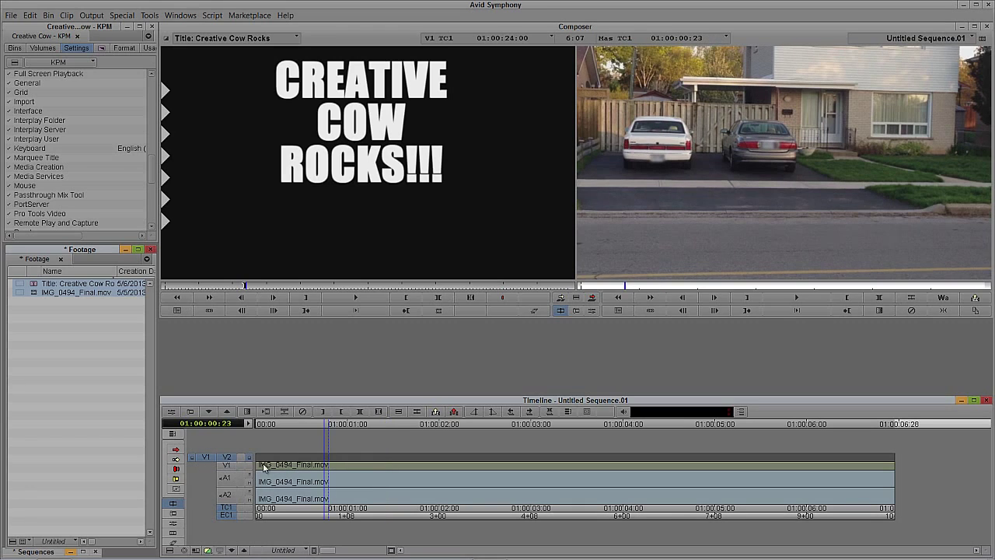
click(352, 472)
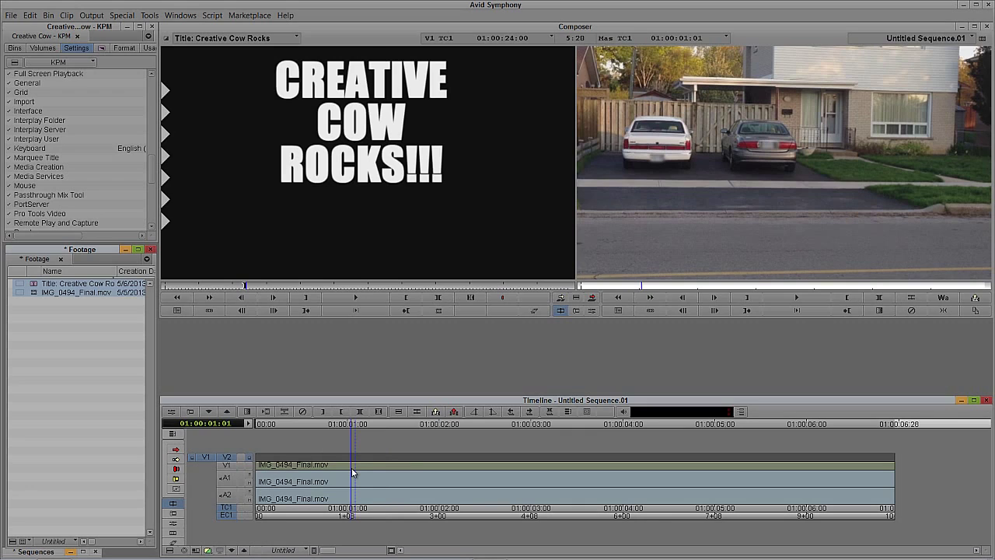
key(t)
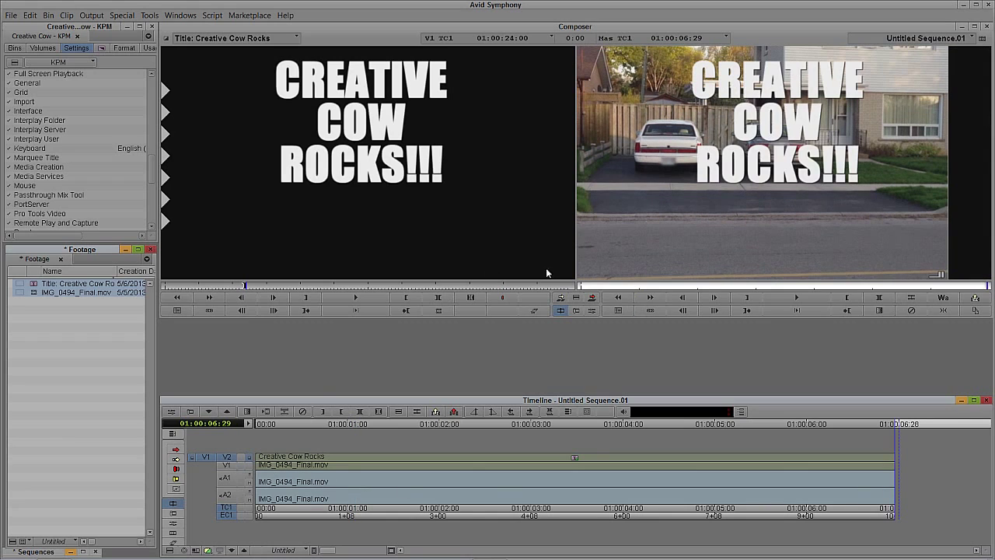
Review the title over the moving footage and return to the start of the sequence
click(519, 465)
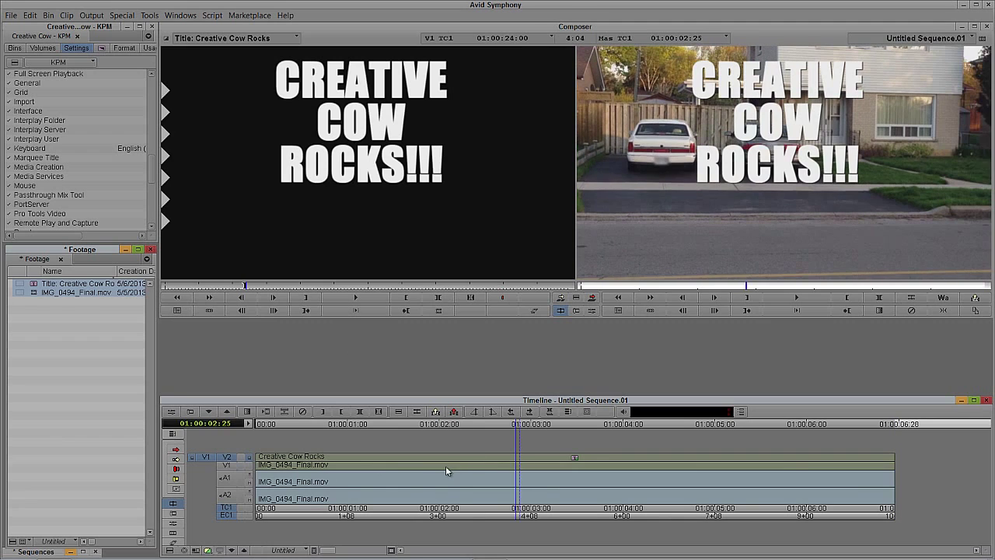
key(space)
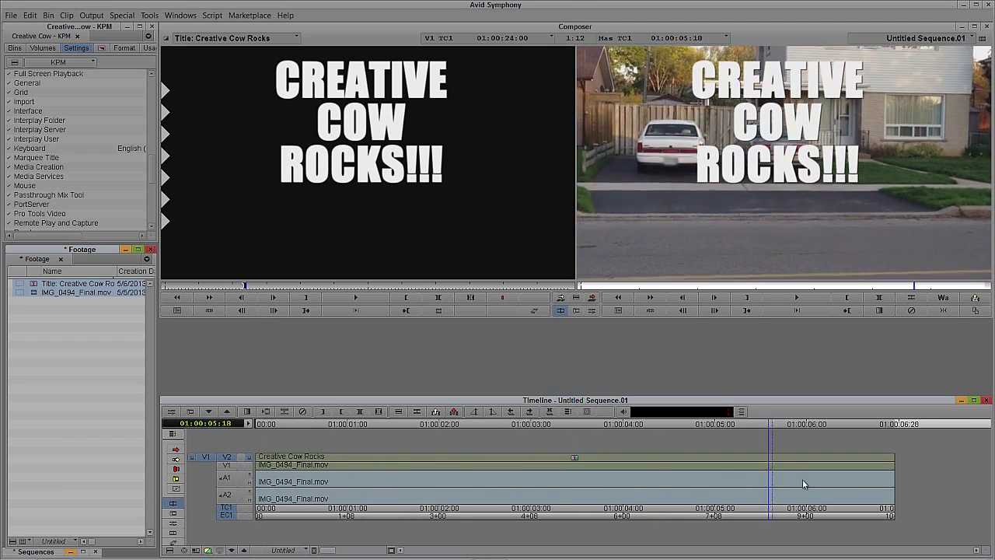
drag(803, 480, 217, 480)
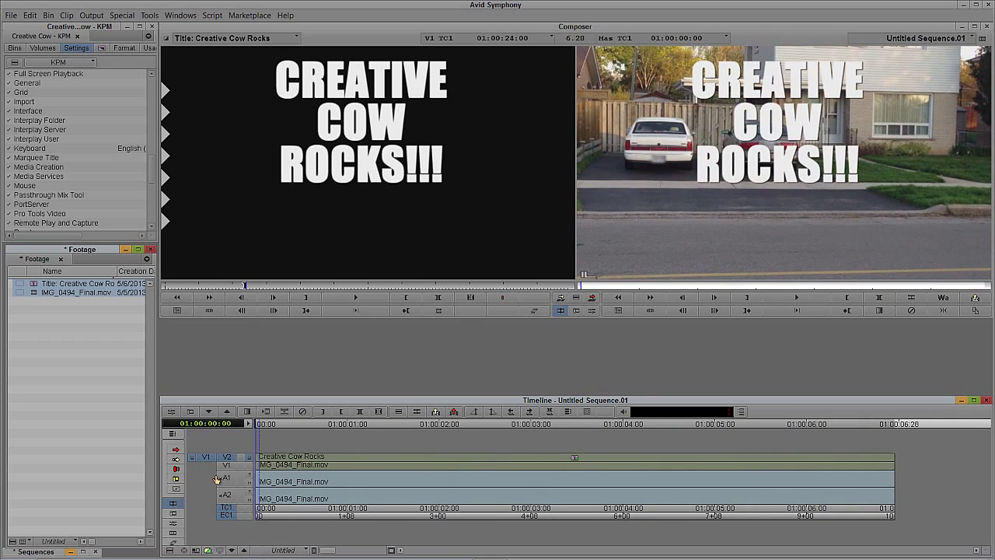
Look through the Image category of the Effect Palette and close the palette without applying an effect
key(ctrl+8)
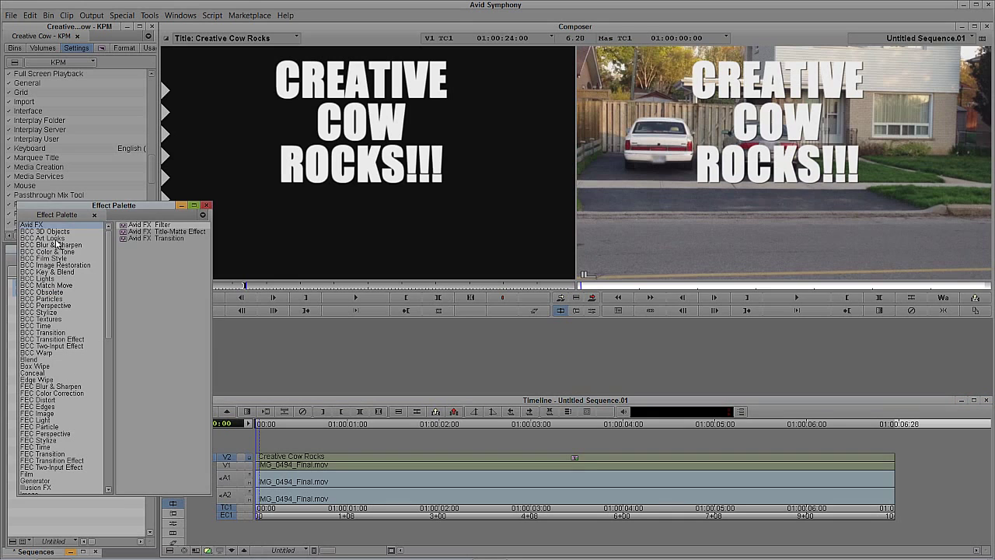
drag(55, 205, 49, 186)
scroll(98, 237, down, 8)
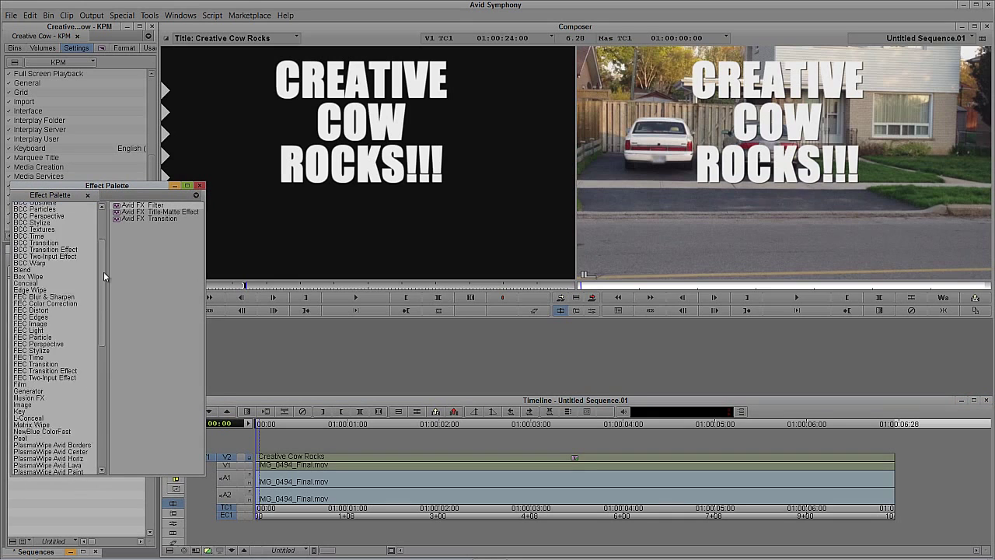
scroll(106, 282, up, 3)
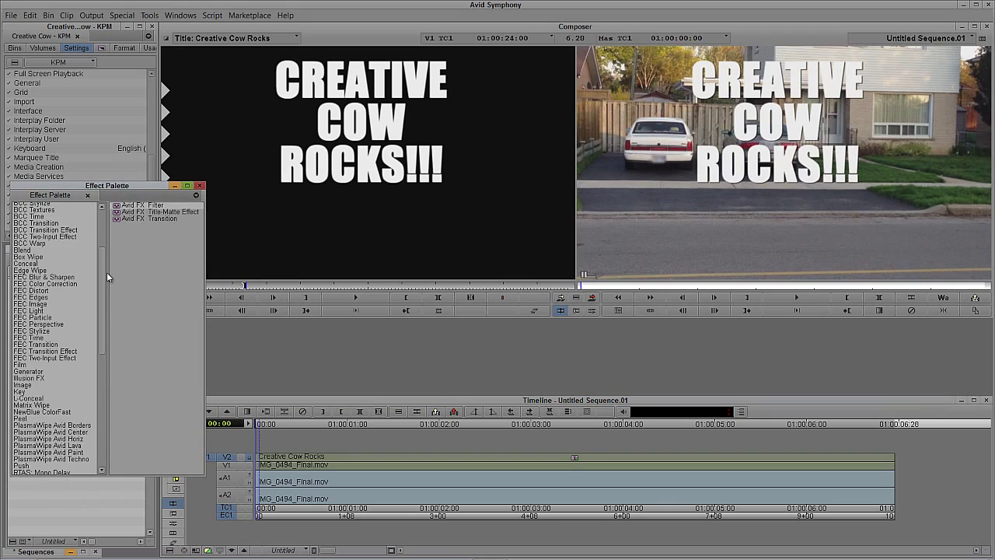
click(40, 370)
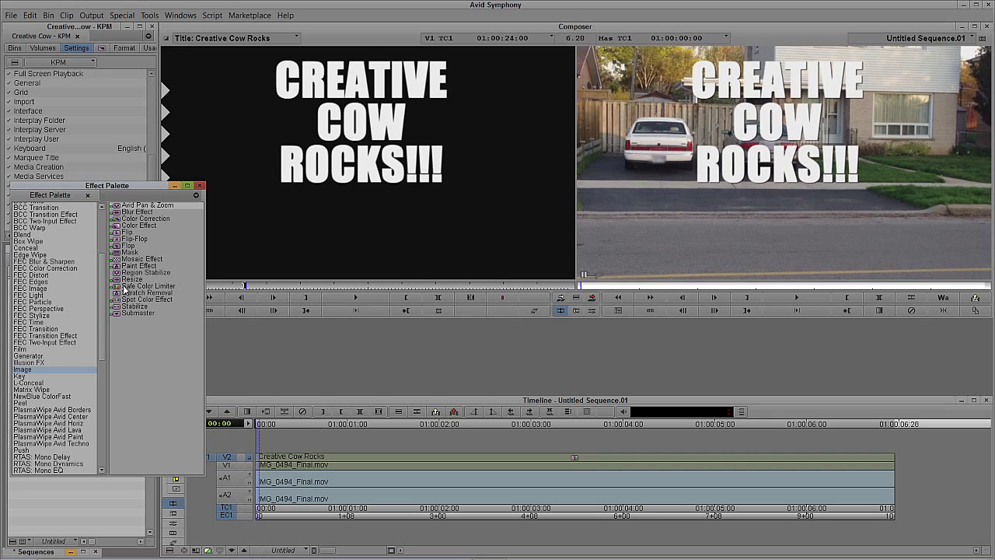
click(199, 188)
Park within the Creative Cow Rocks title on V2 and open it in the Effect Editor
click(357, 458)
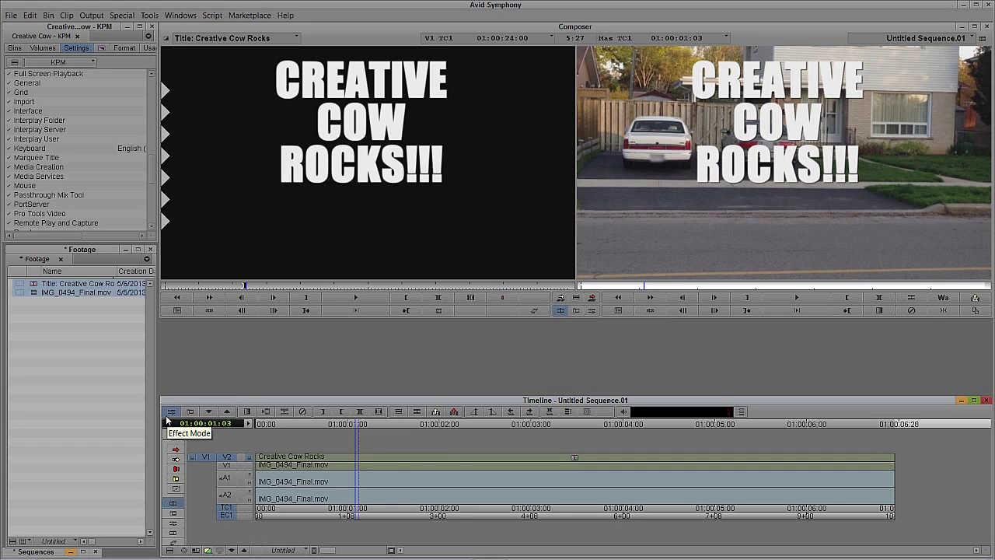
click(426, 466)
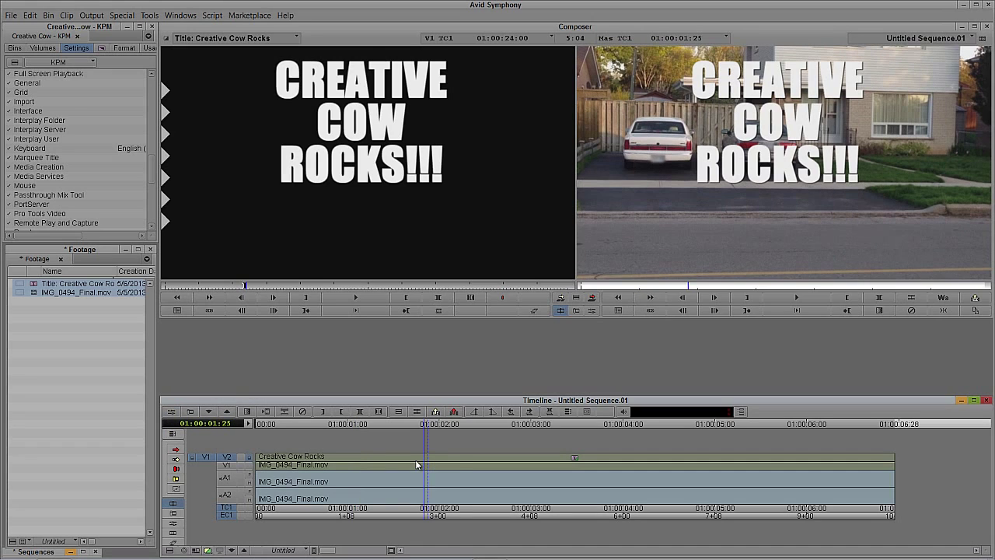
key(F6)
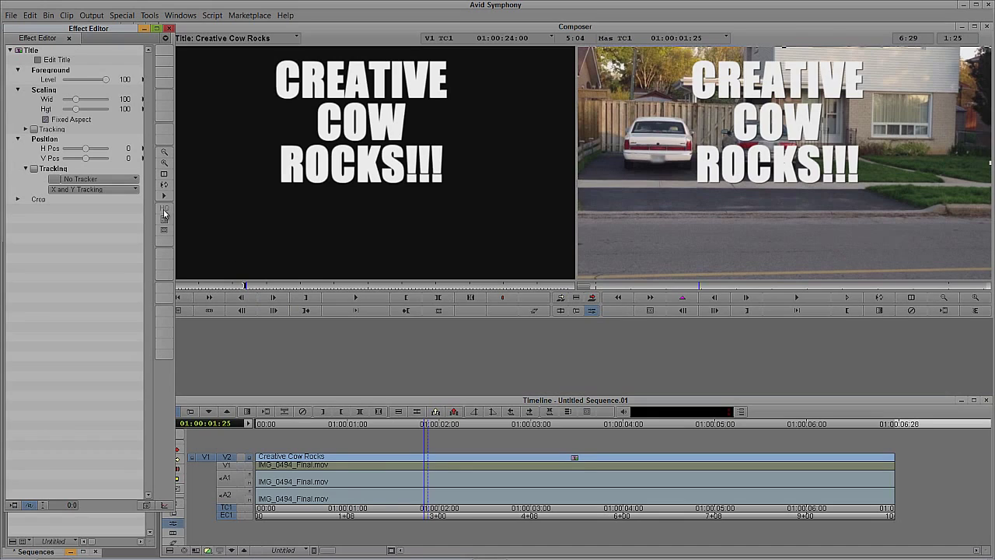
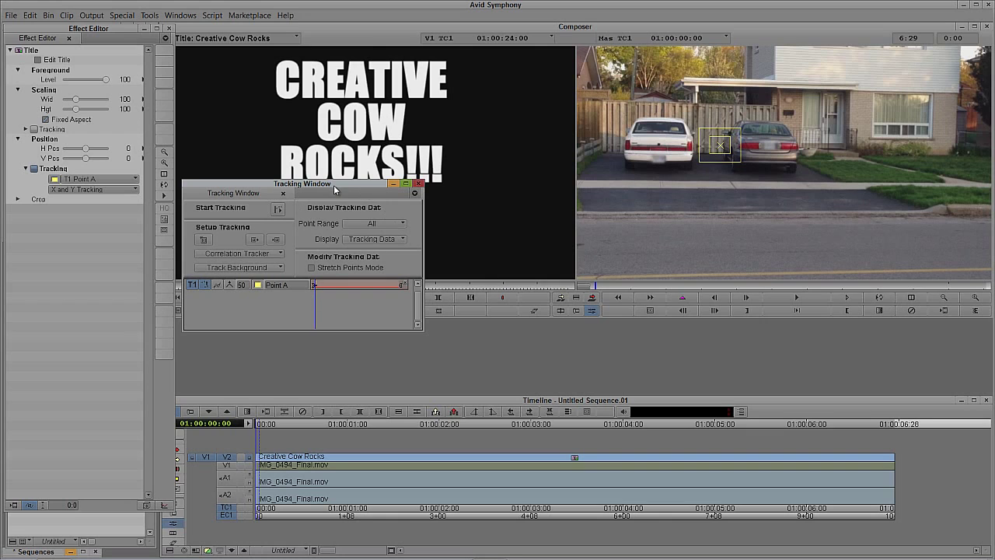
Place tracker Point A on the carport roof's corner at the first frame, track the background through the clip and close the Tracking Window
drag(333, 185, 322, 262)
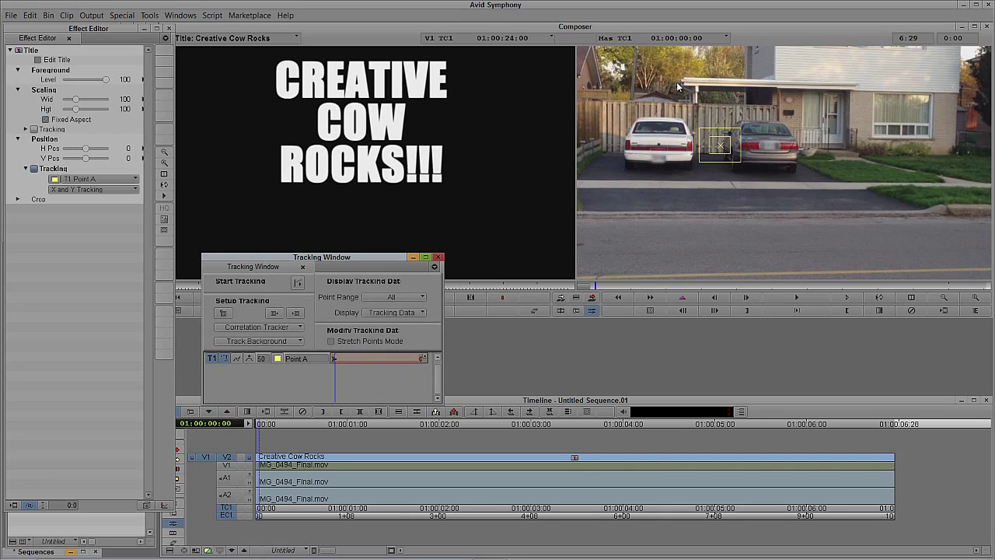
drag(713, 152, 679, 86)
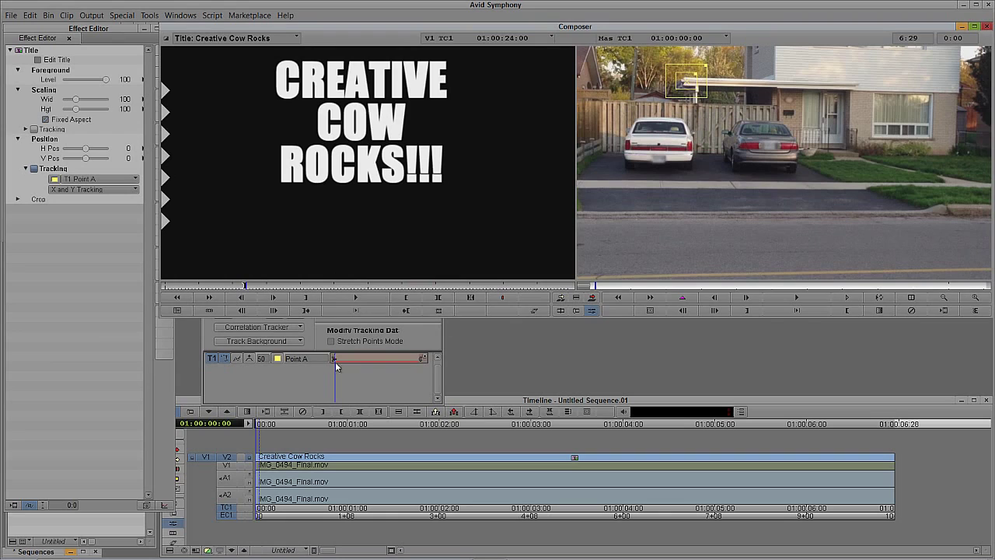
click(264, 378)
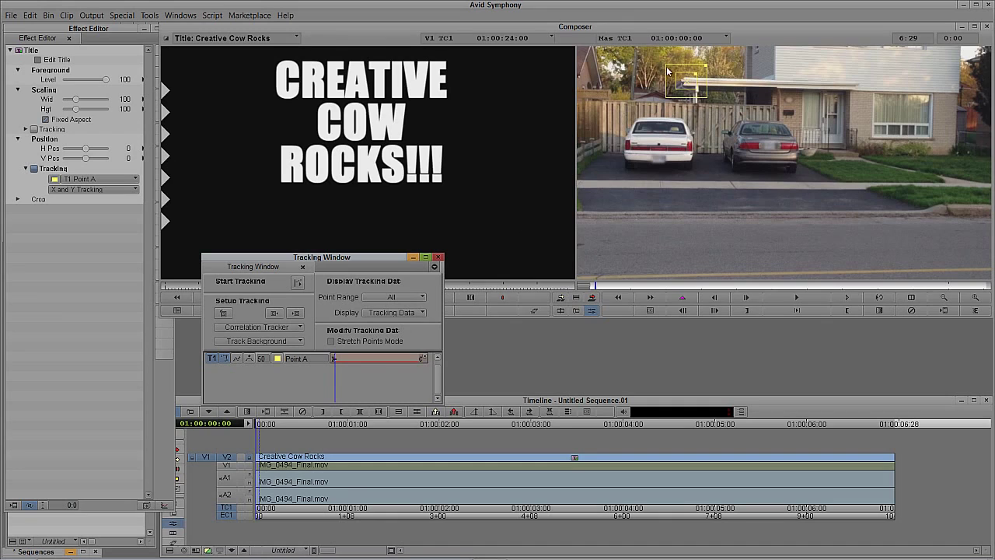
click(298, 283)
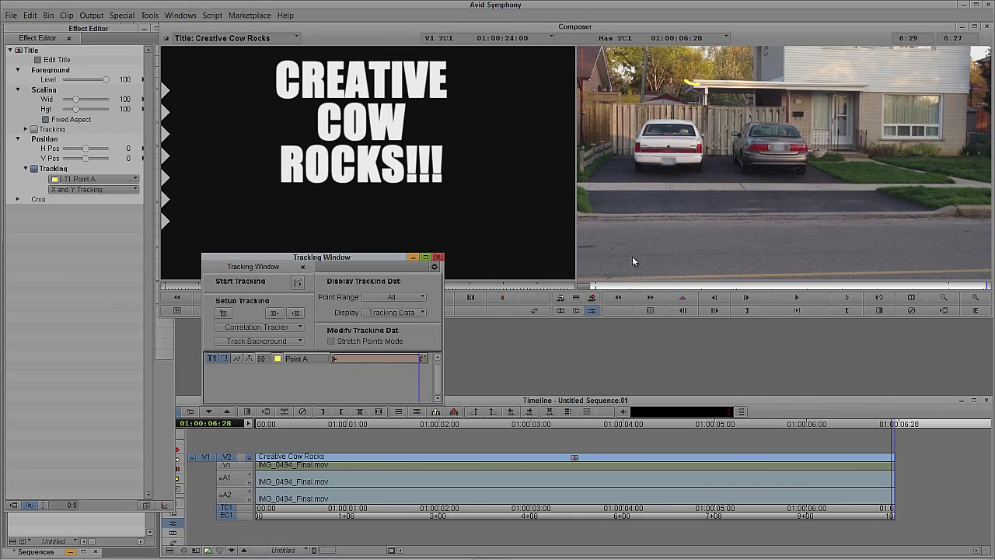
click(439, 257)
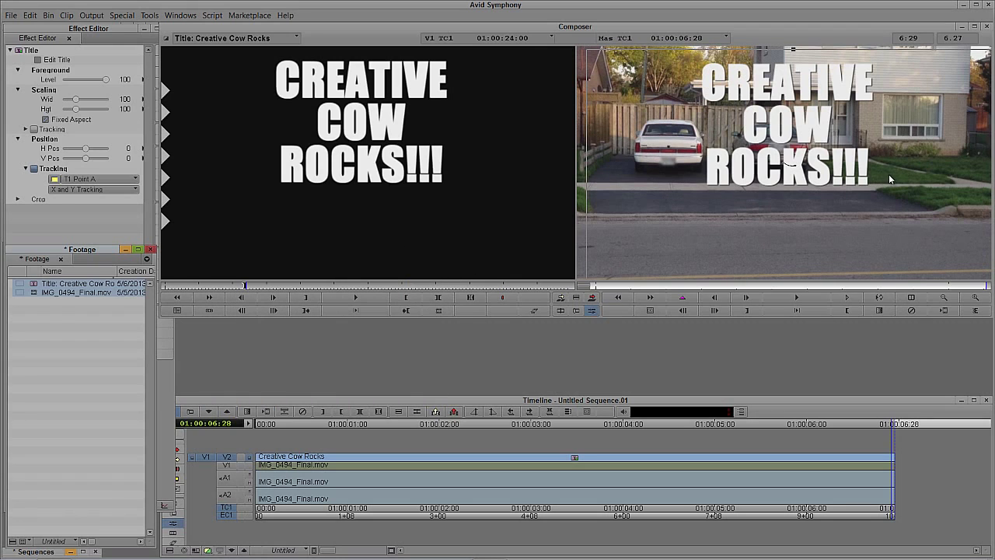
Leave effect mode and play the sequence from the start to check how the tracked title follows the footage
key(y)
drag(551, 484, 252, 478)
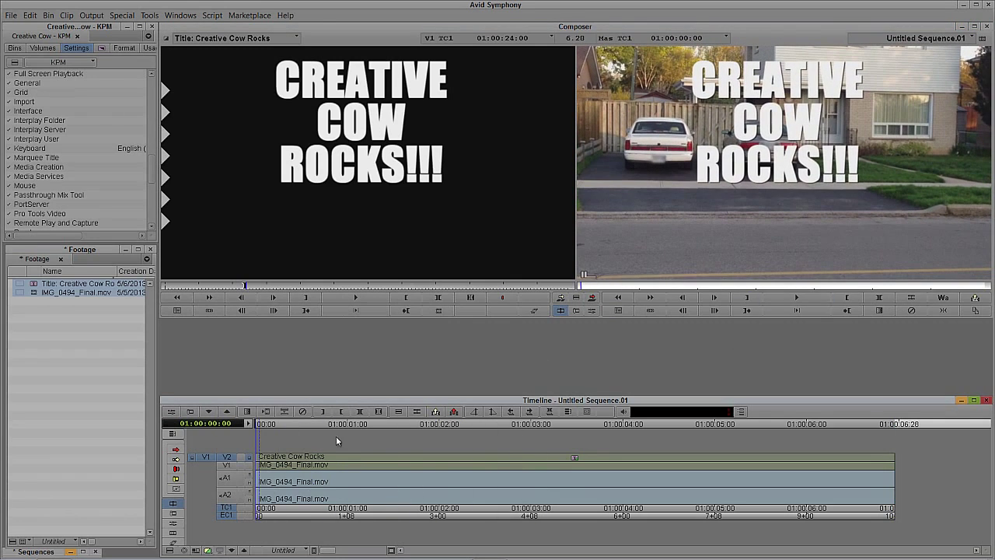
click(792, 298)
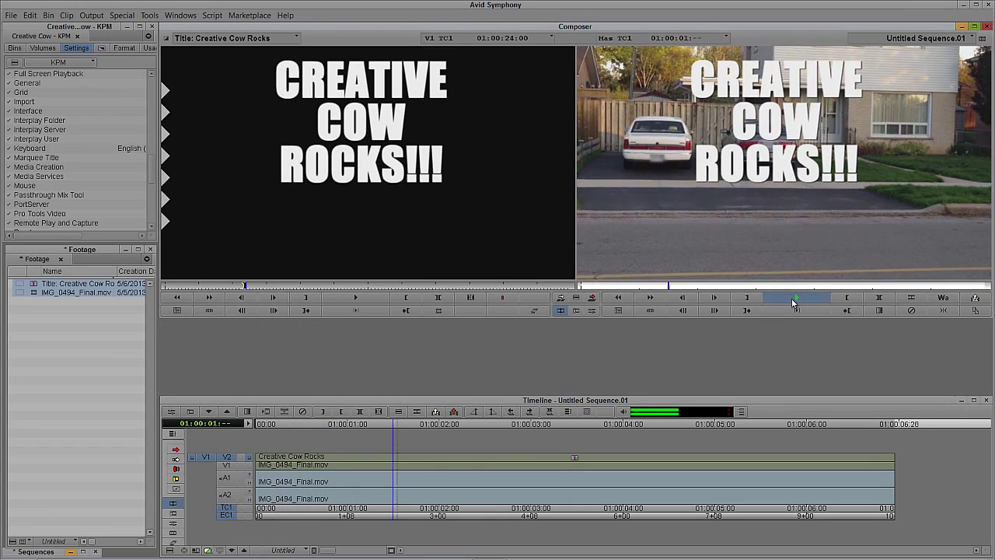
click(791, 298)
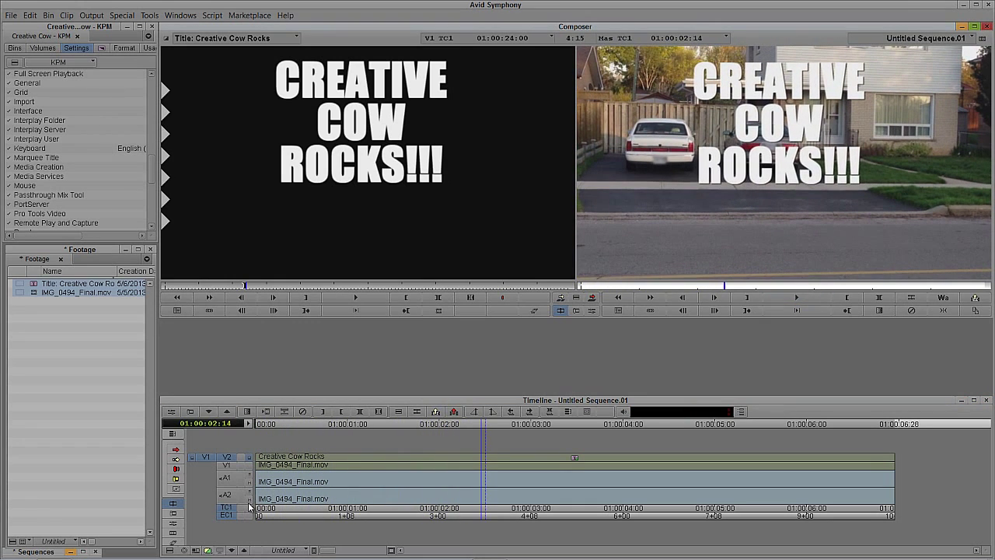
Mute the A1 and A2 audio tracks of the sequence
click(249, 500)
click(249, 482)
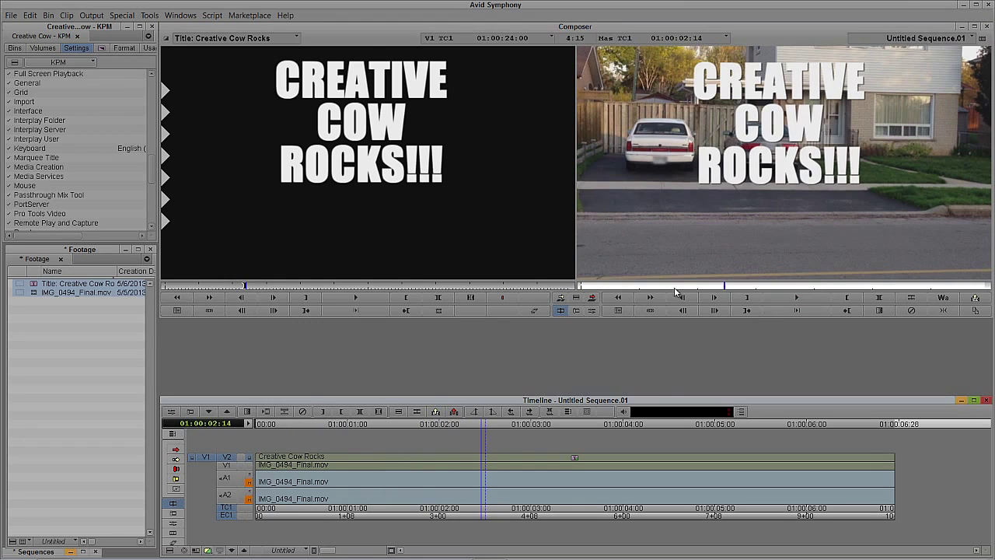
Play the sequence from the start and scrub back through it to check how the title follows the shot
drag(674, 287, 518, 288)
click(796, 297)
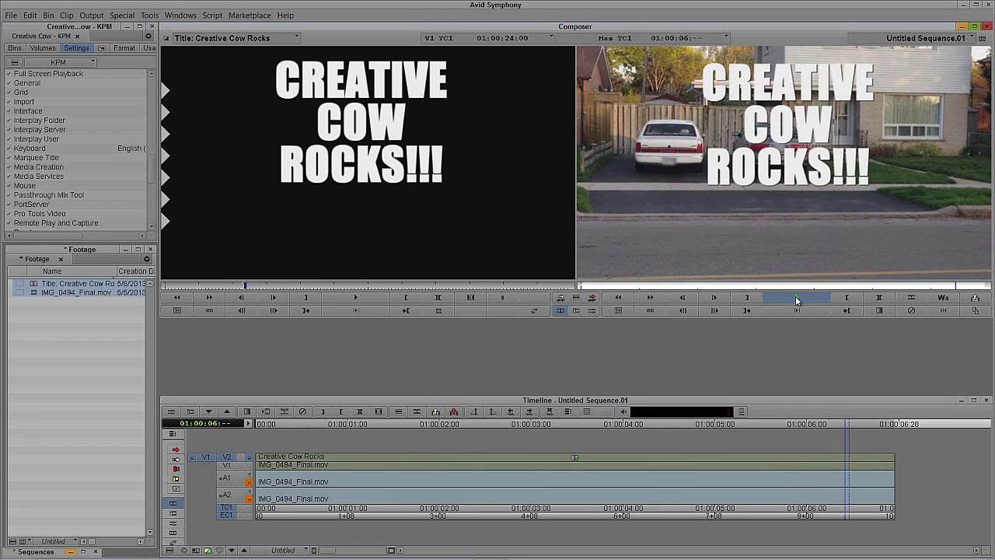
drag(811, 287, 746, 304)
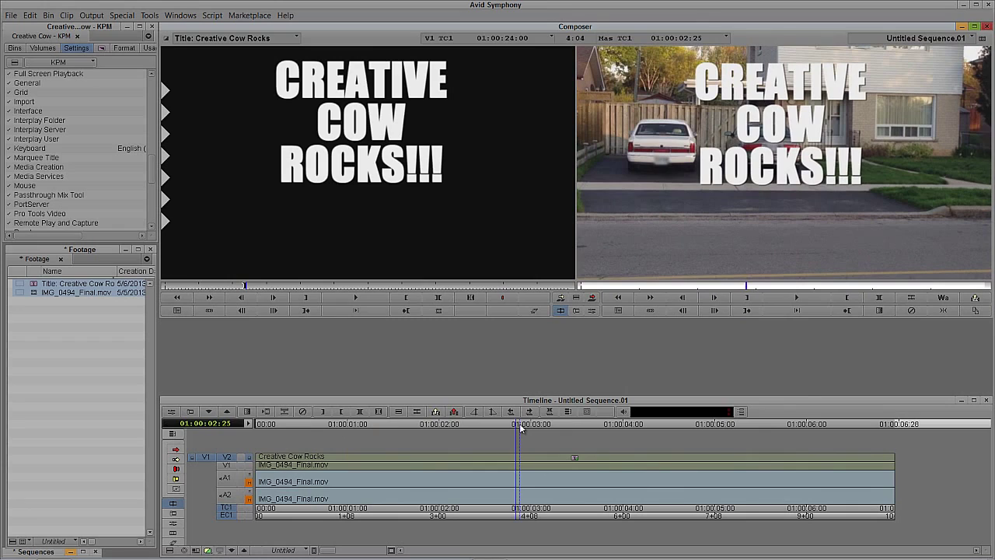
Add a V3 video track and move the Creative Cow Rocks title straight up from V2 onto it
key(ctrl+y)
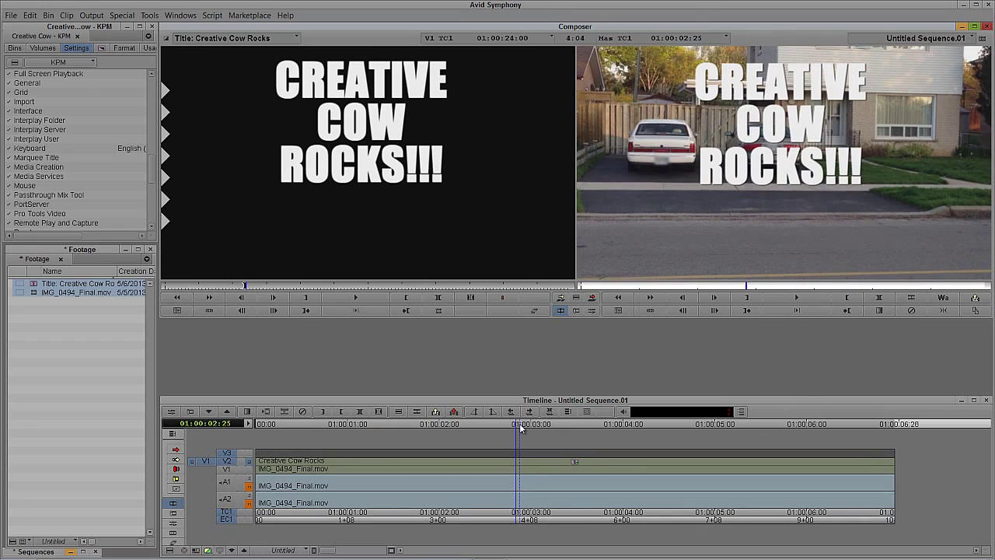
click(226, 453)
click(175, 451)
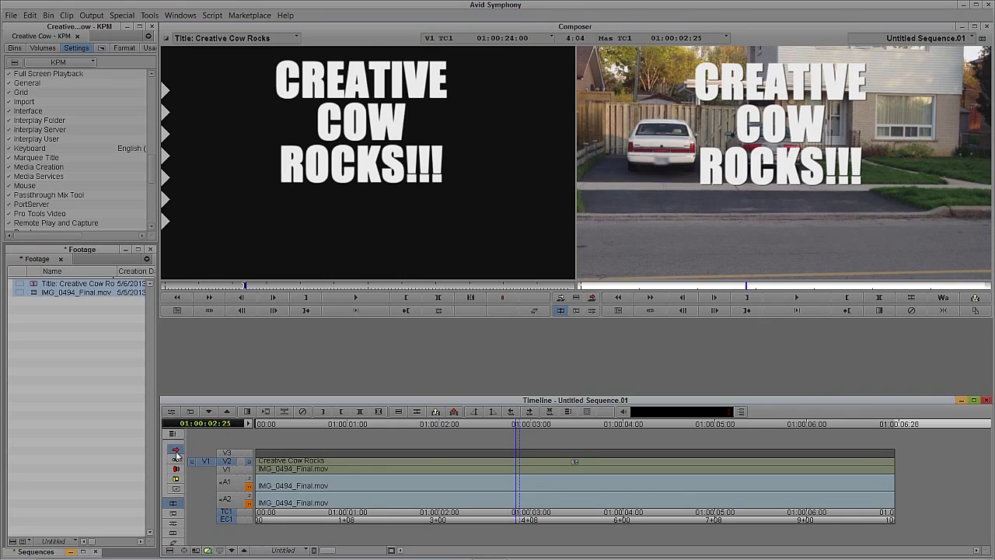
click(177, 452)
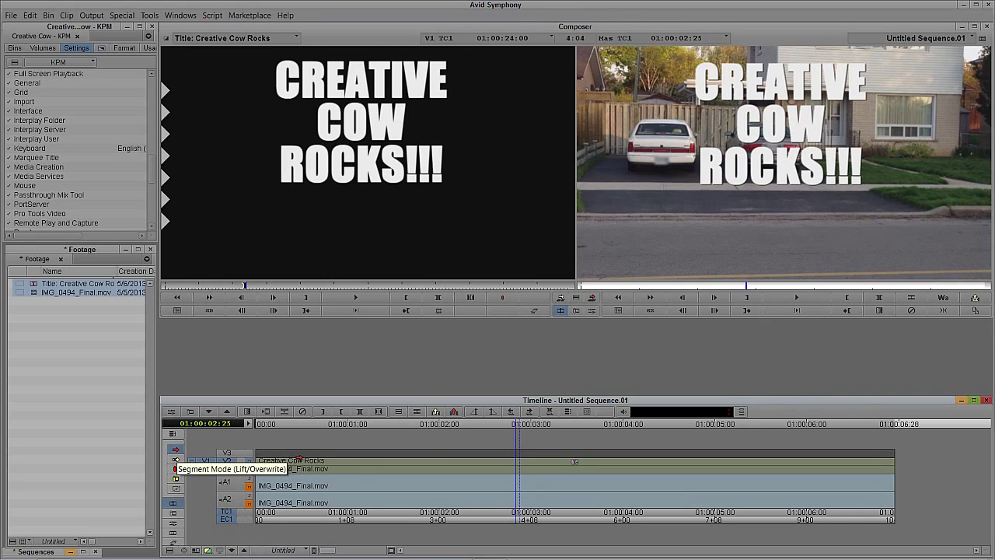
click(330, 459)
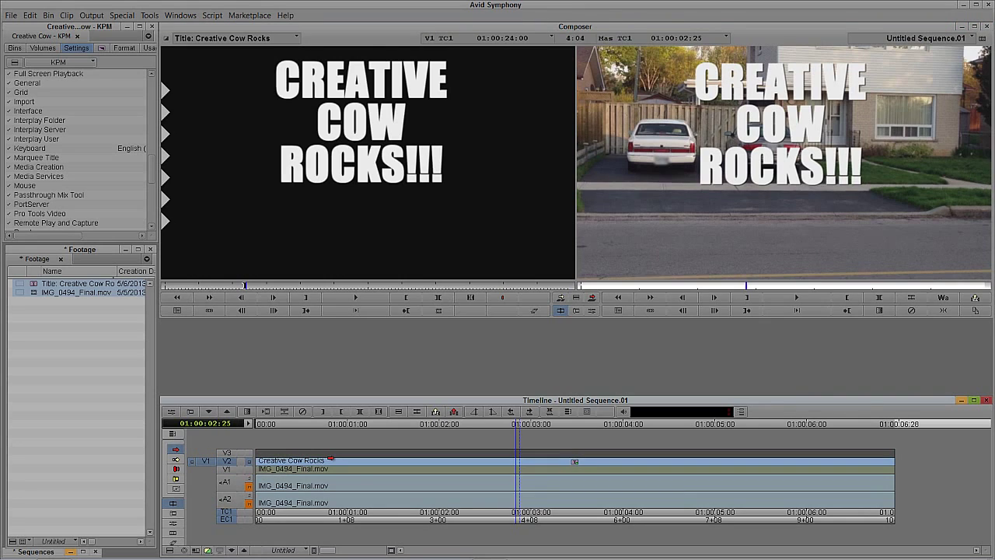
drag(331, 460, 331, 451)
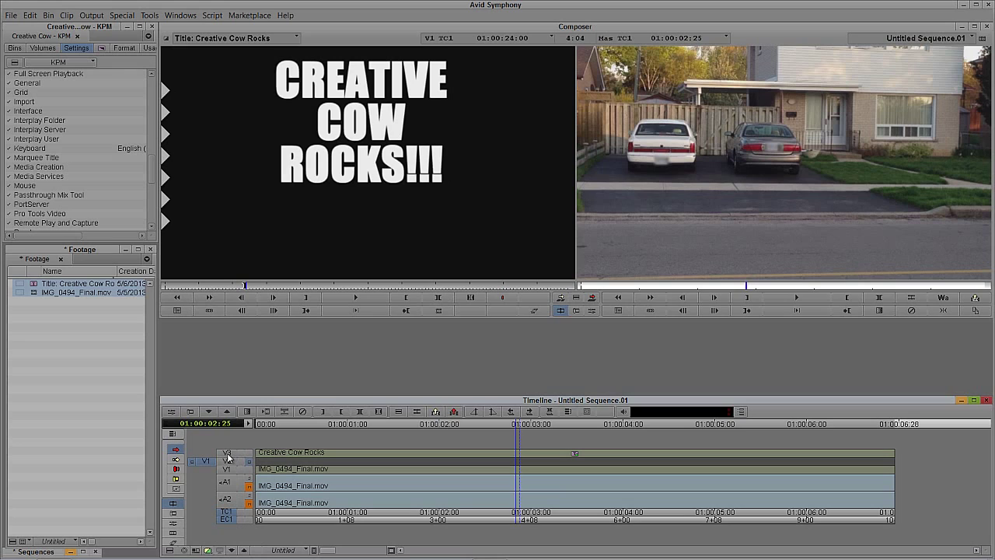
click(175, 452)
Mark the full title on V3, copy it to the source monitor and overwrite it onto V2 as a duplicate
click(222, 454)
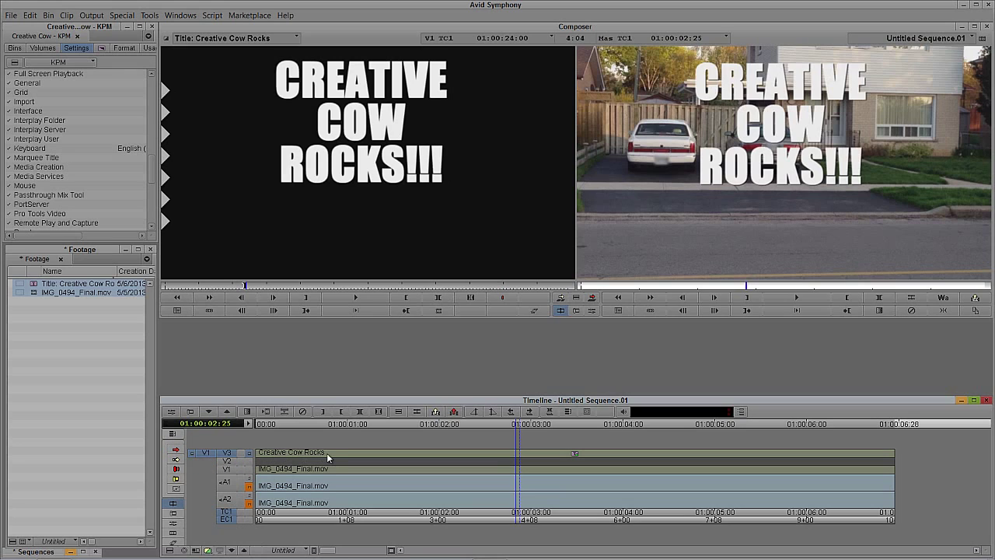
click(327, 453)
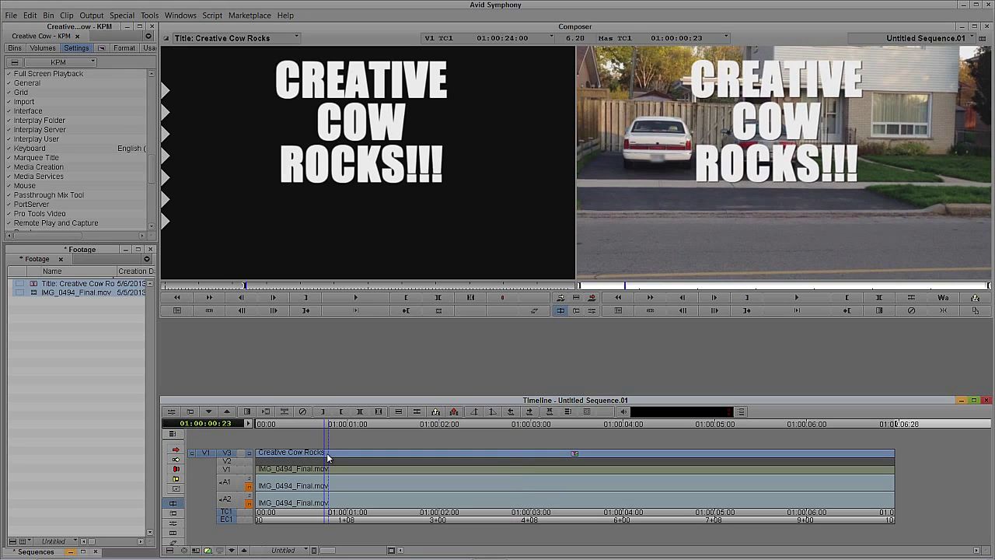
key(alt+c)
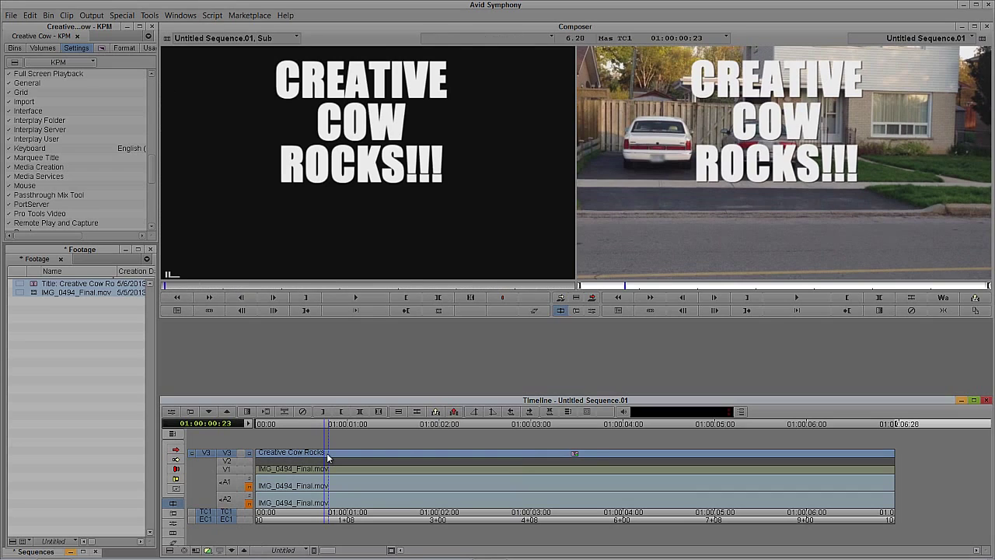
click(227, 460)
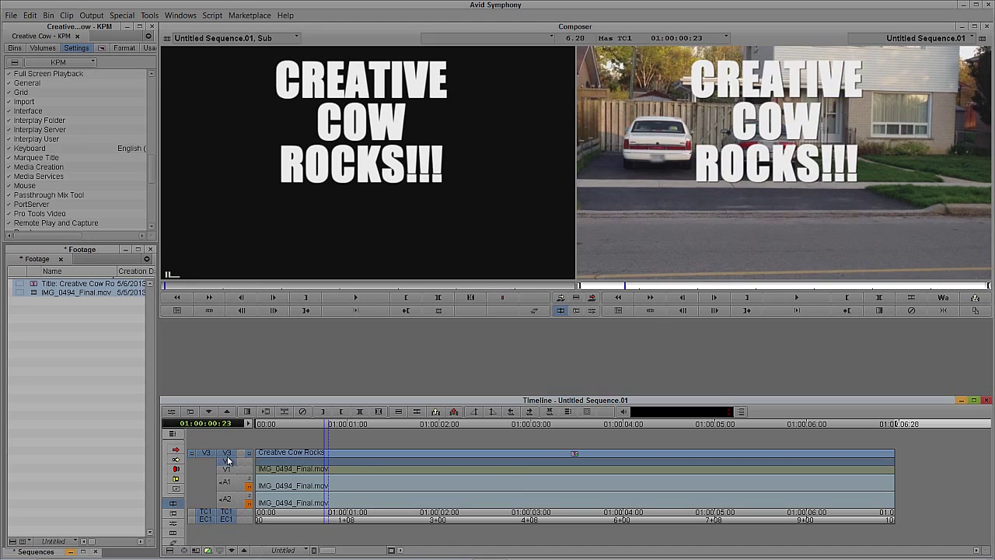
click(227, 454)
key(b)
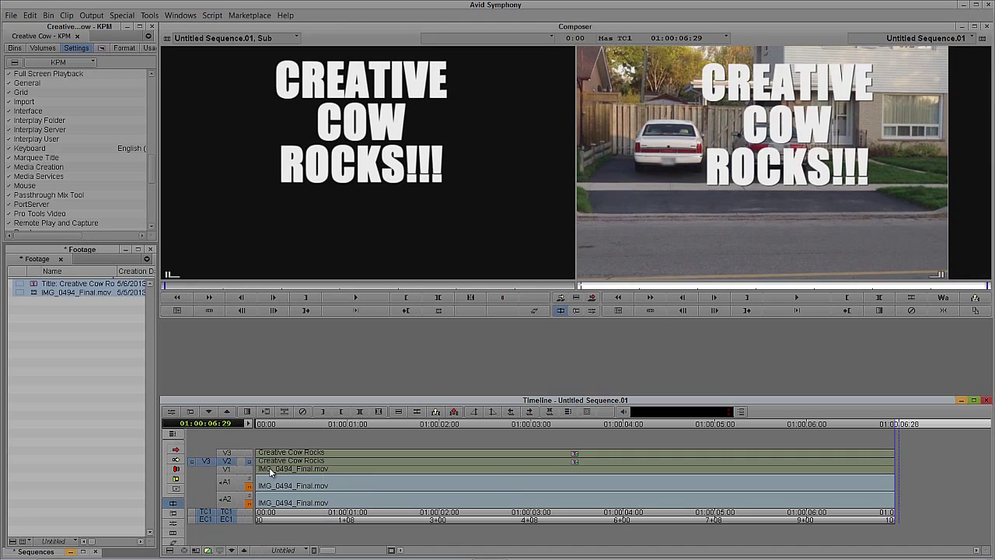
Park at 01:00:01:21 within the duplicate title on V2 and open it for editing in the Title Tool
drag(269, 468, 343, 471)
drag(429, 464, 252, 461)
drag(330, 466, 415, 467)
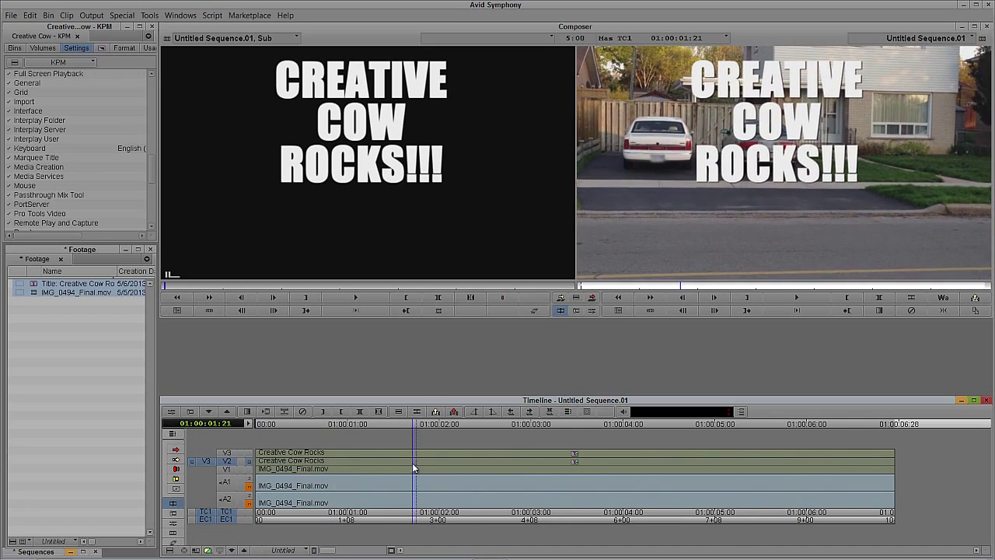
right_click(403, 465)
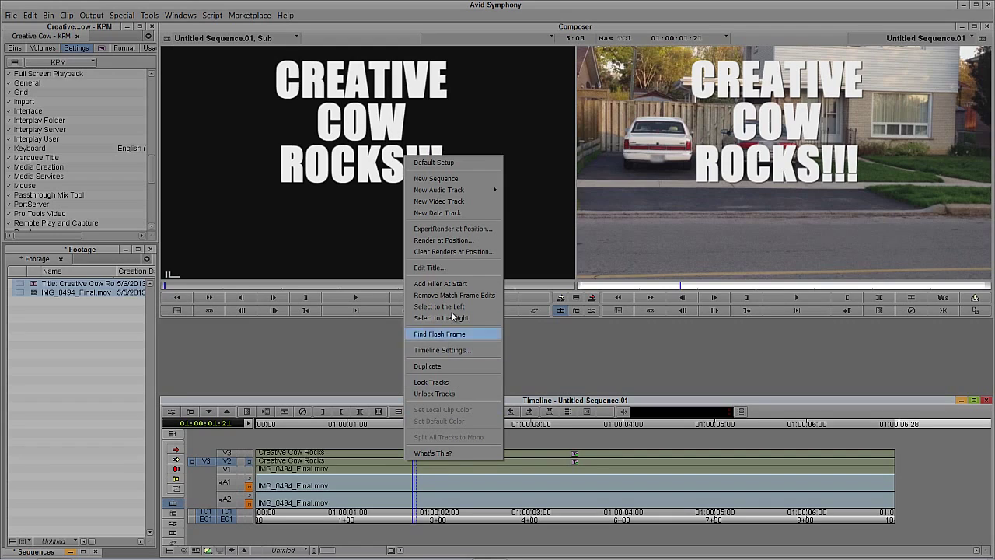
click(469, 268)
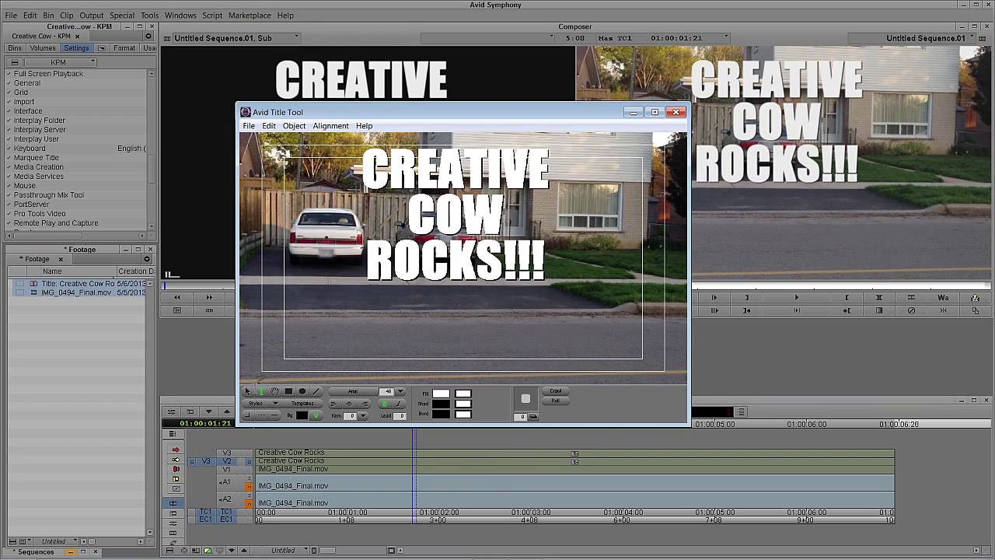
Select the title text, make its fill fully transparent so only its shadow shows, and set the shadow depth to 1
click(245, 393)
click(428, 208)
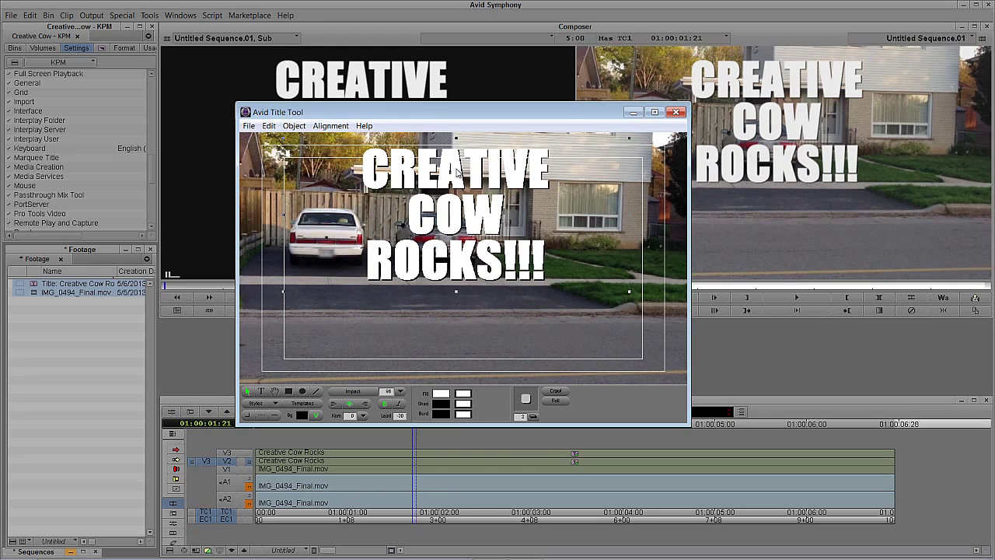
click(463, 395)
drag(463, 395, 521, 386)
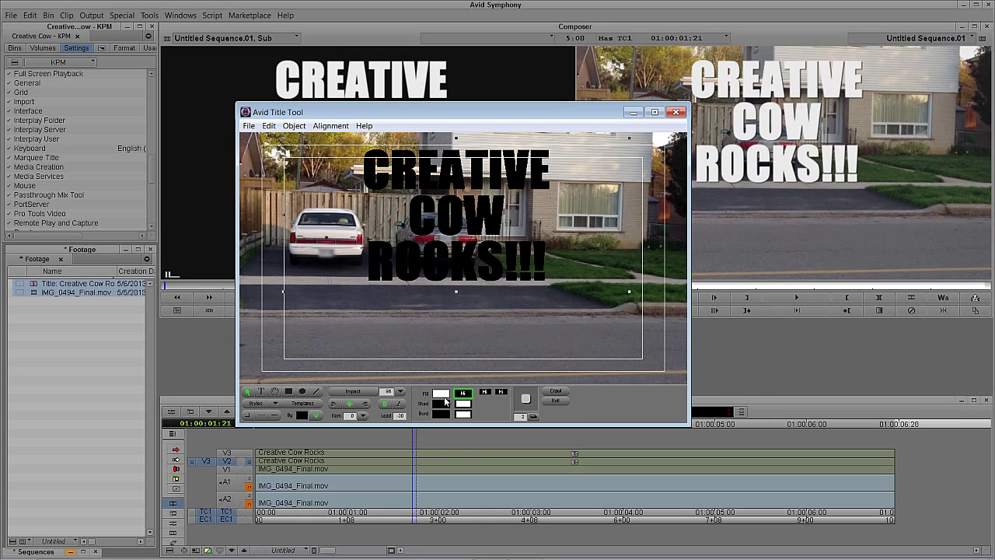
click(529, 414)
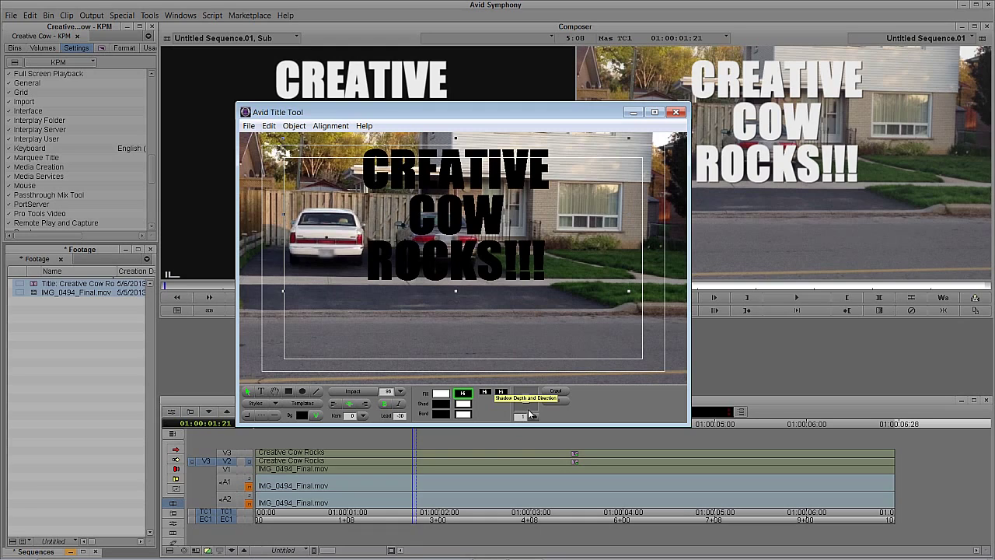
Give the text a soft shadow with softness 20, close the Title Tool and save the title
key(ctrl+shift+h)
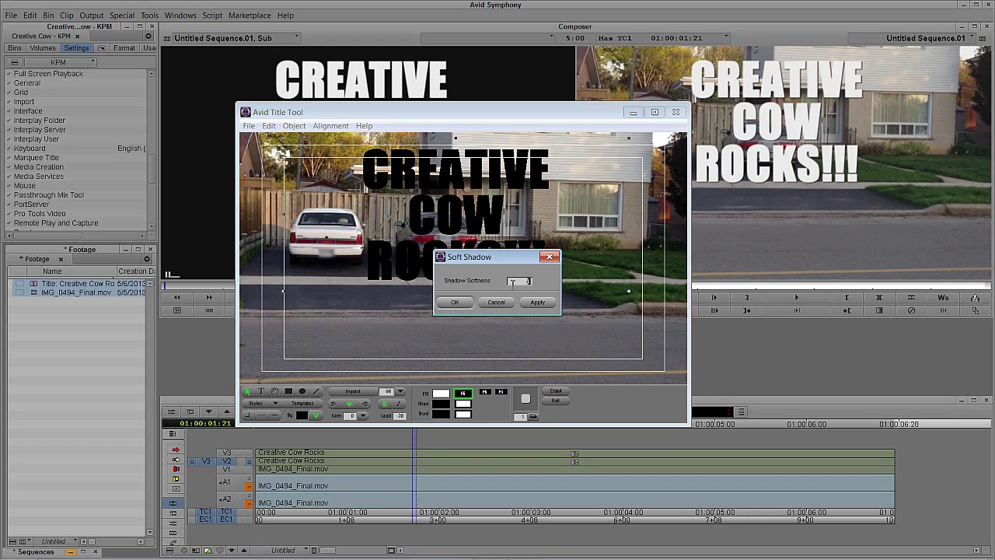
text(20)
click(537, 302)
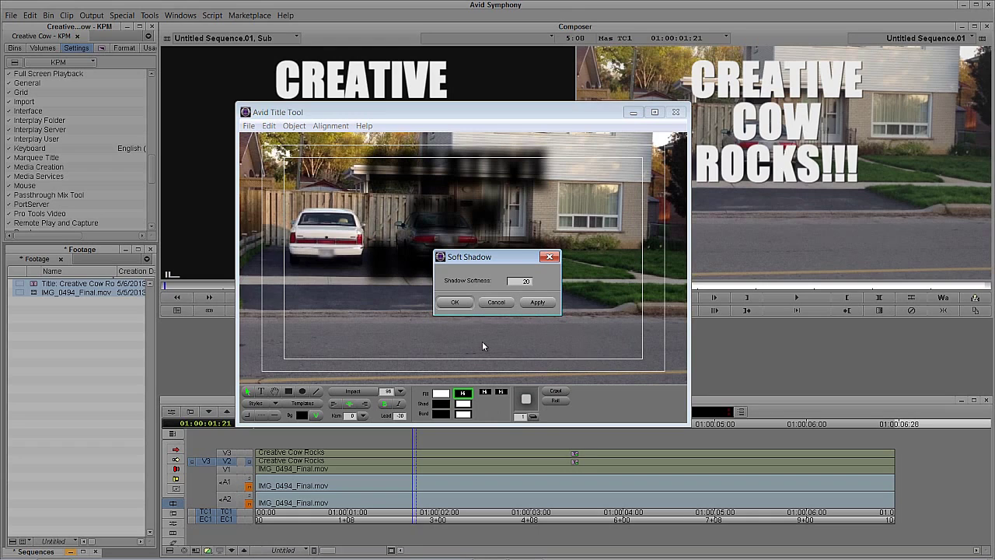
click(458, 302)
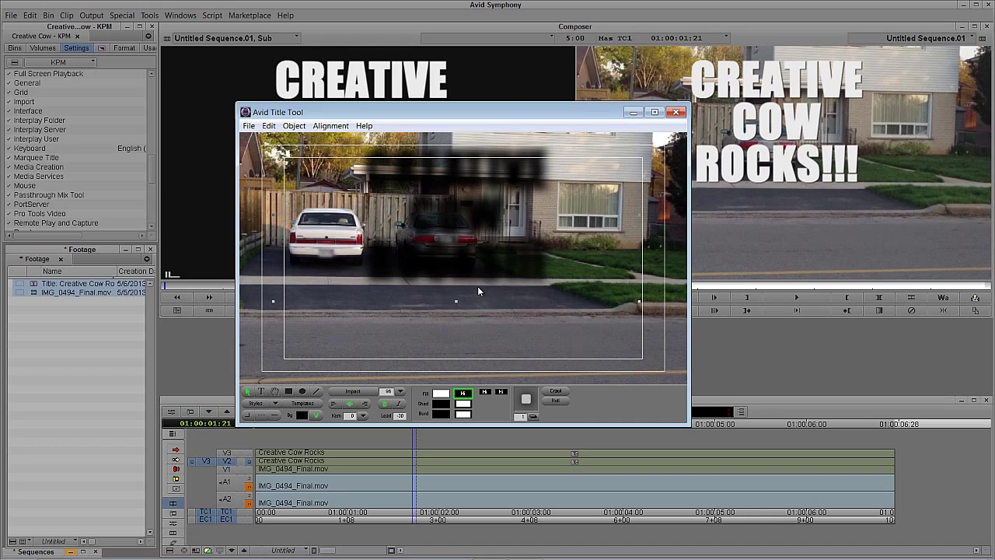
click(676, 112)
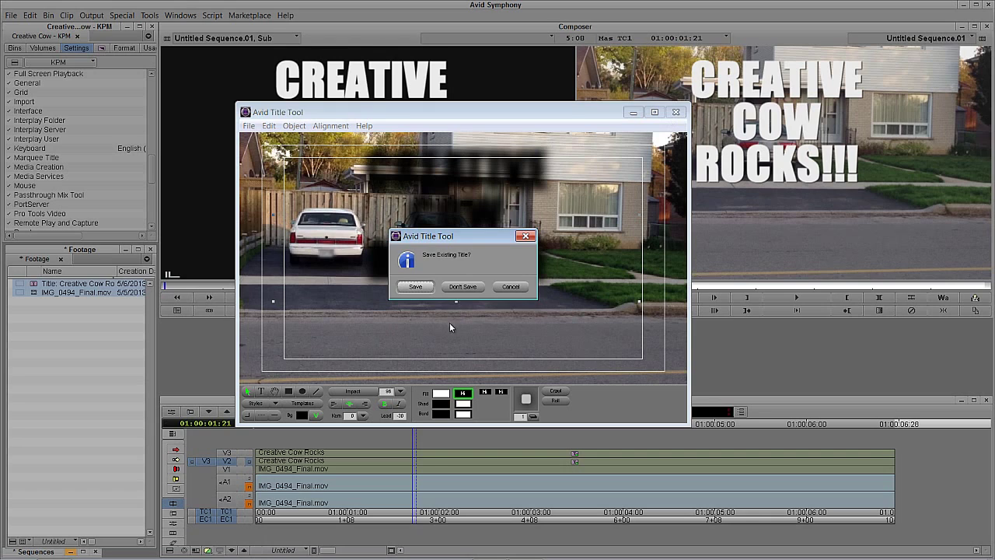
click(416, 287)
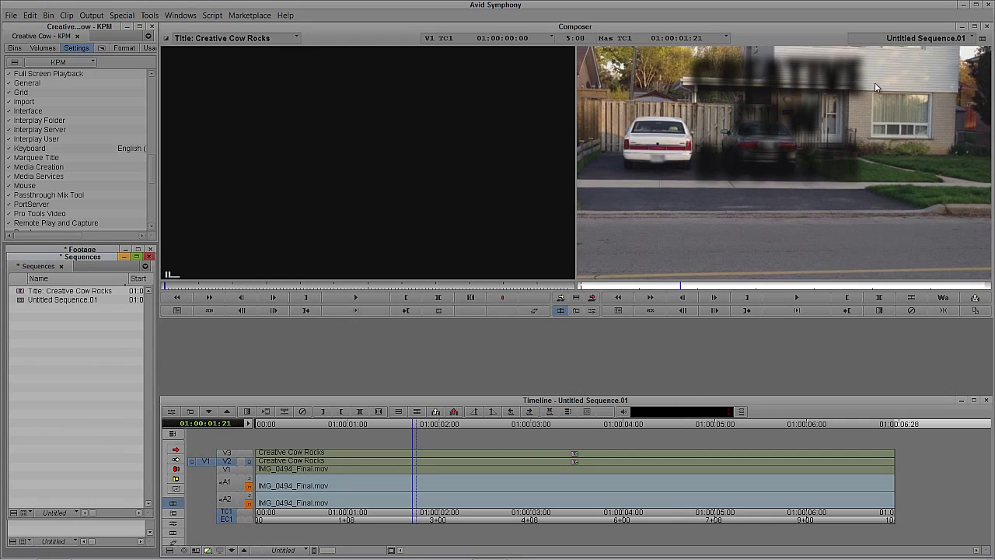
Monitor V3, open the V2 shadow title in the Effect Editor and promote it to a 3D Title
click(251, 457)
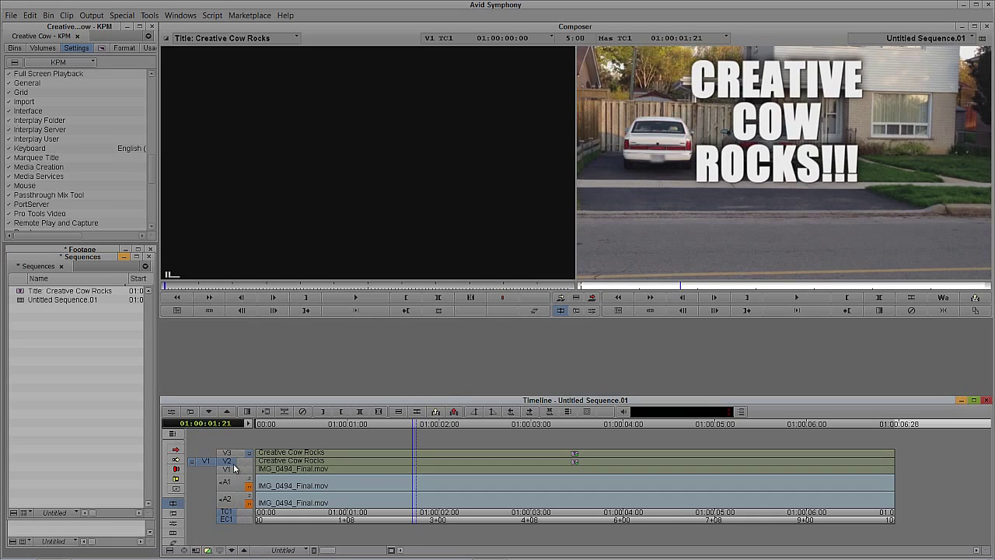
click(346, 463)
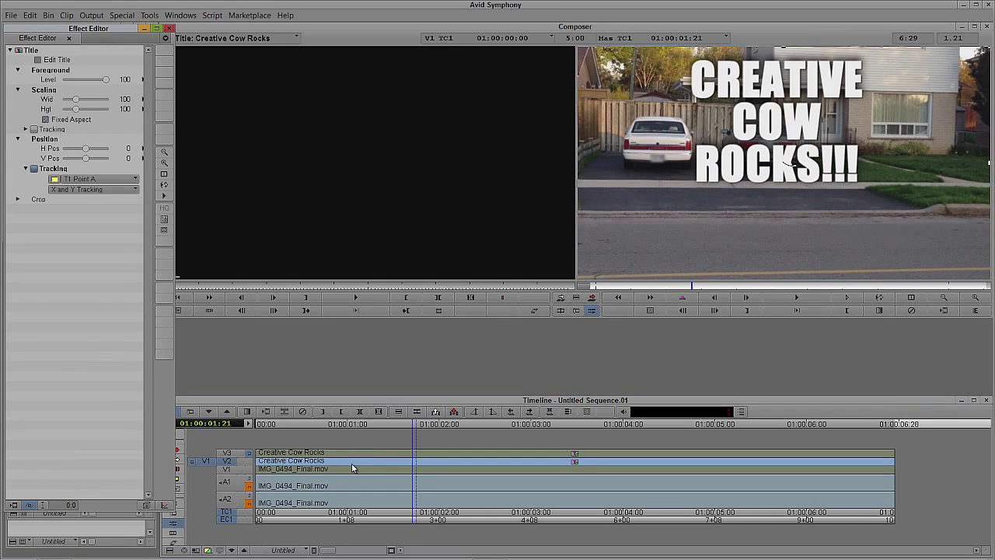
click(147, 506)
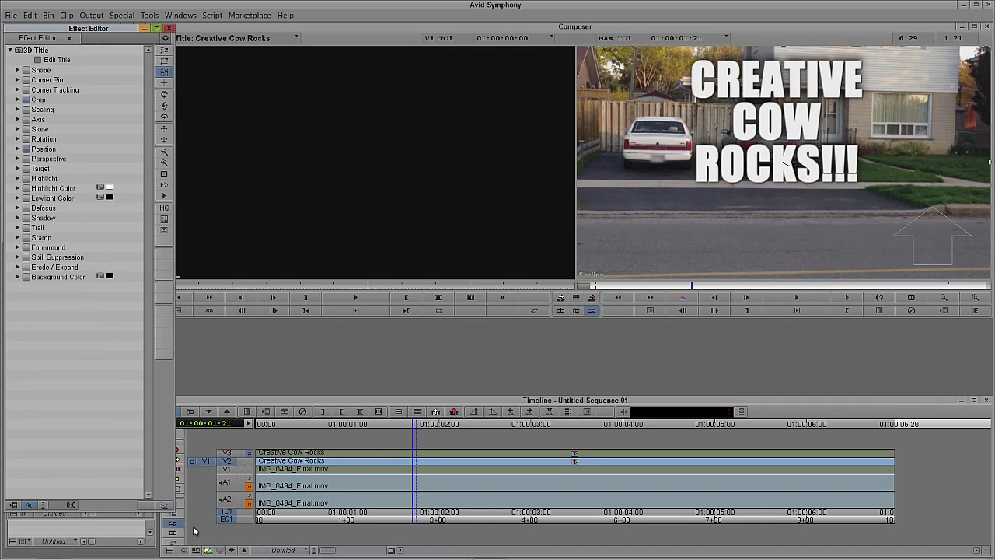
Set the X rotation of the V2 shadow title to 65
click(18, 140)
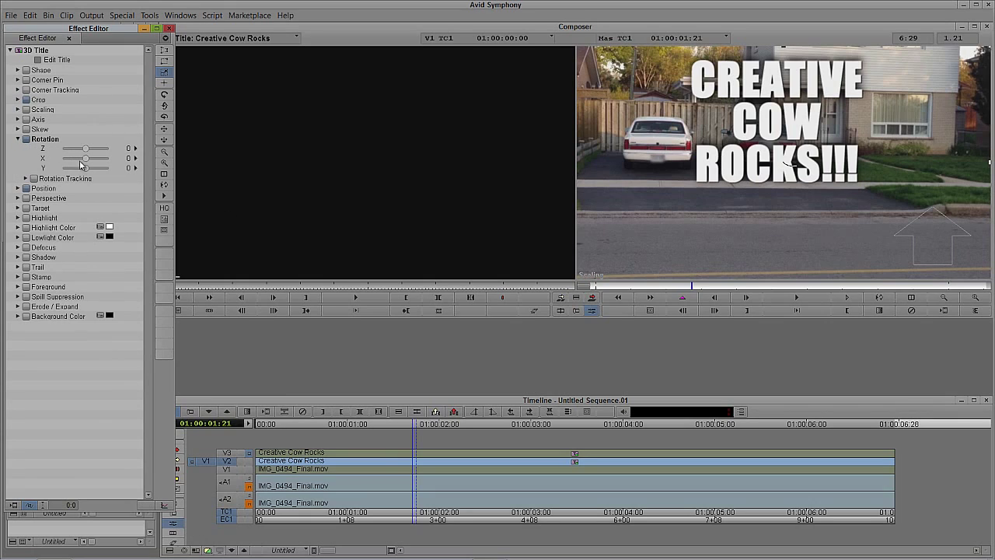
drag(85, 161, 87, 158)
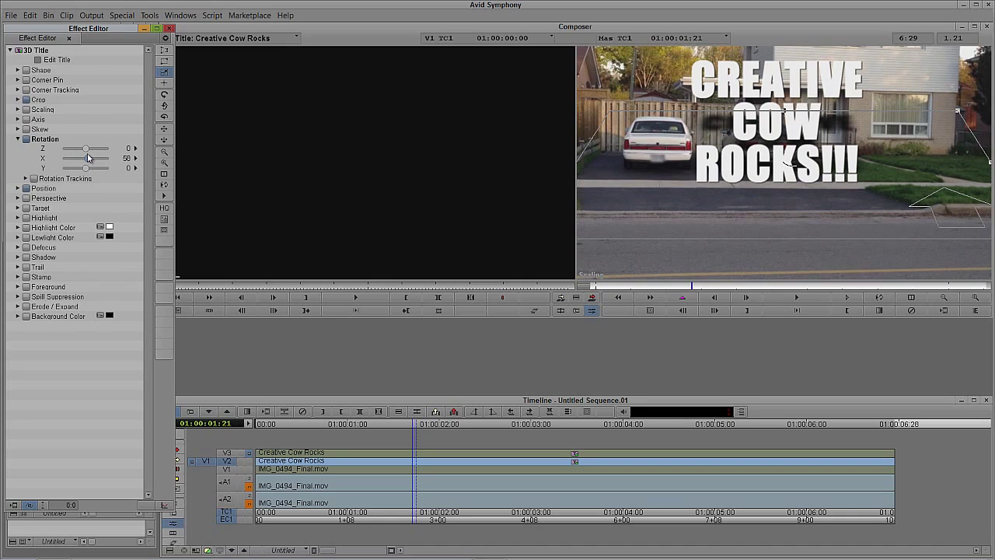
text(65)
key(Return)
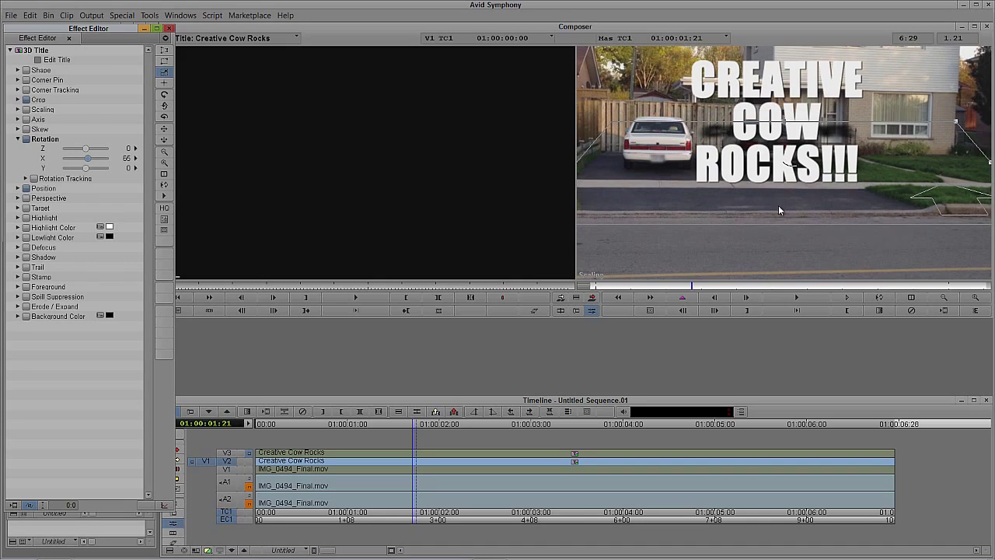
Lower the shadow title to Y position -162 and tilt it further to an X rotation of 85
click(17, 188)
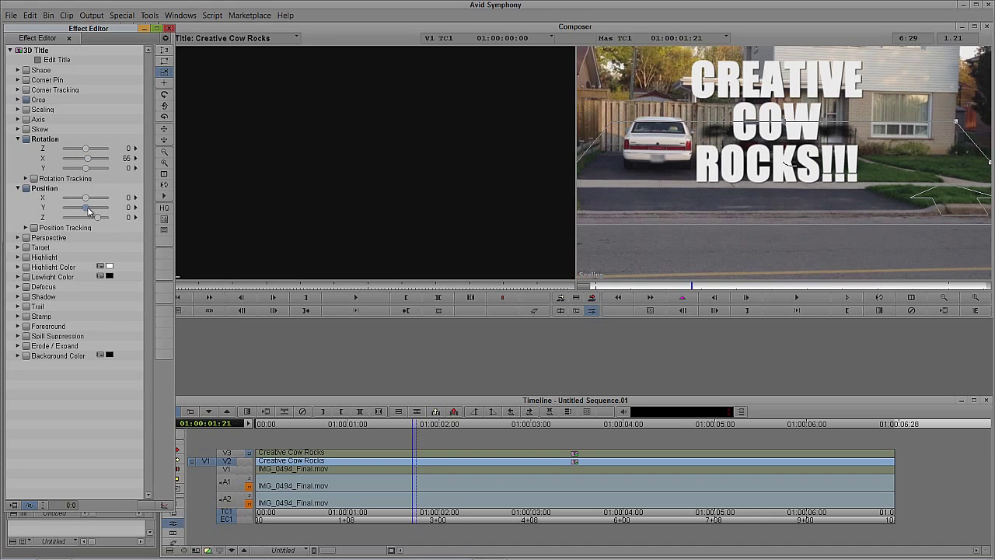
drag(88, 210, 87, 208)
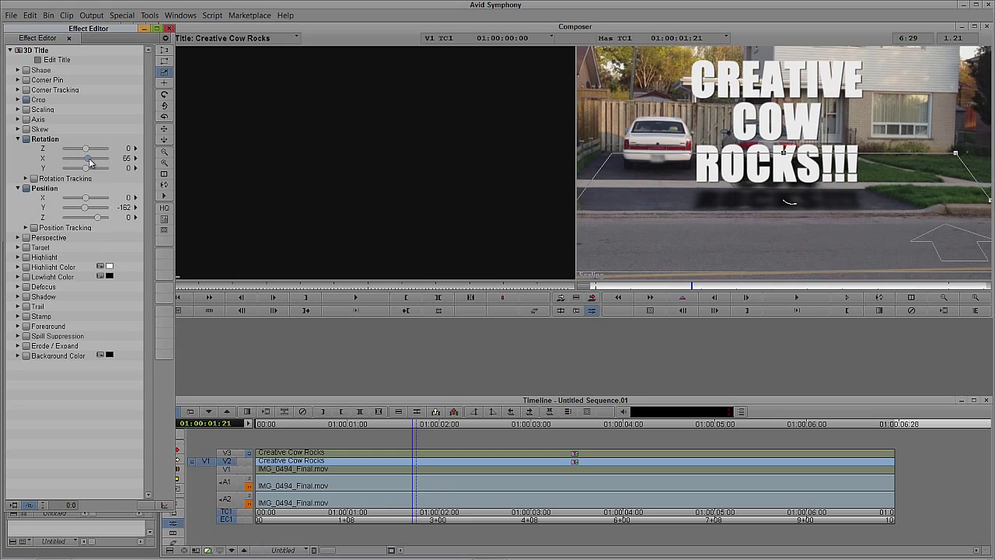
drag(89, 159, 89, 159)
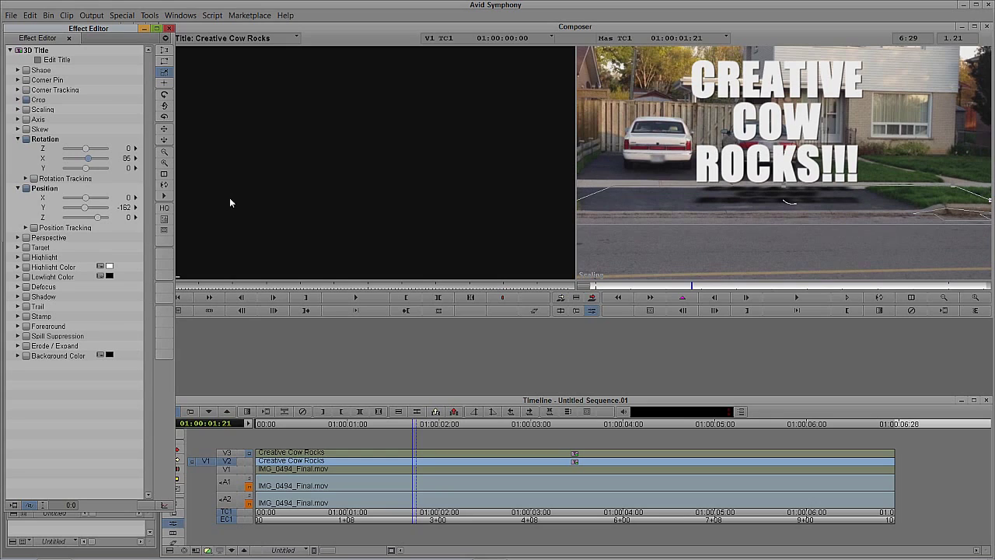
Scale the shadow title to 130 in X and Y and set its Y position to -180
click(18, 110)
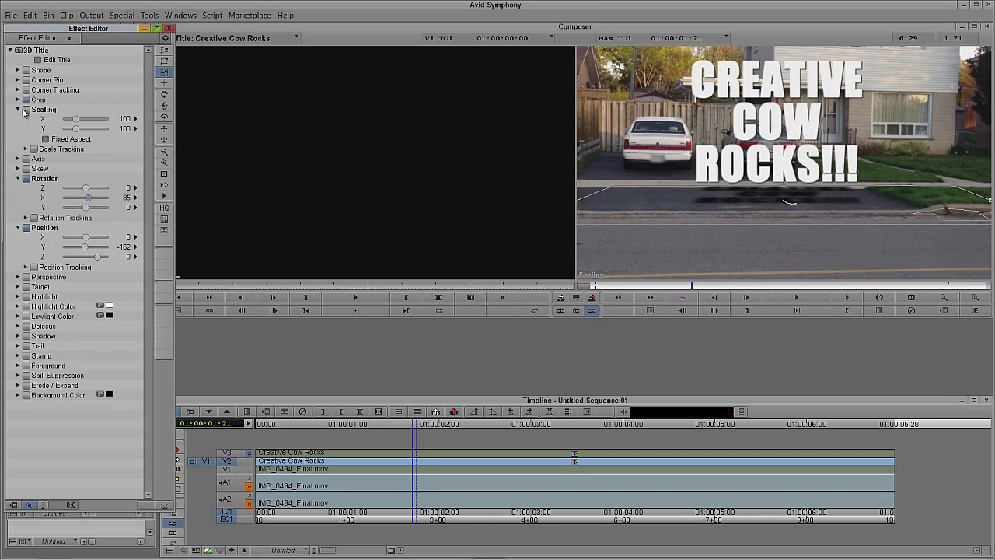
click(24, 113)
click(18, 110)
drag(69, 123, 82, 123)
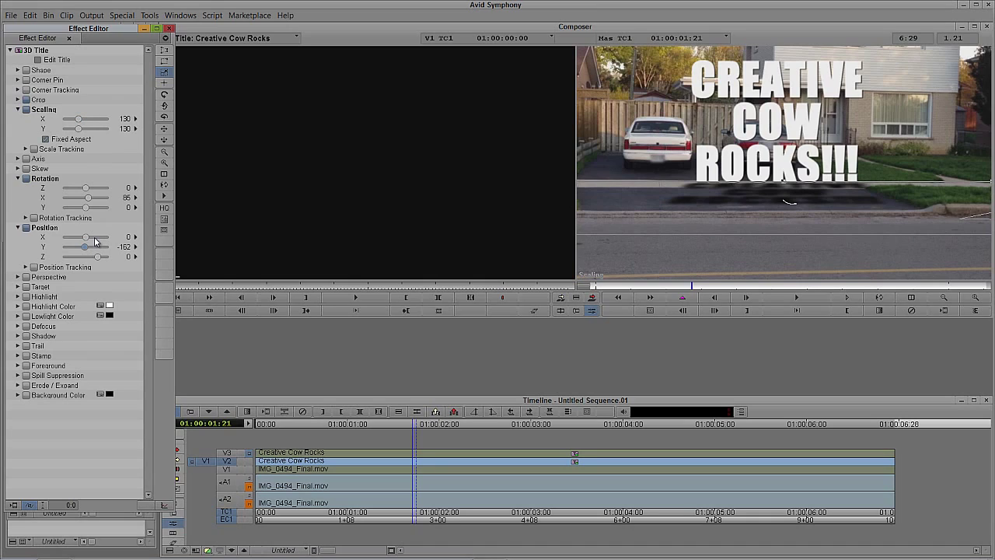
text(-180)
key(Return)
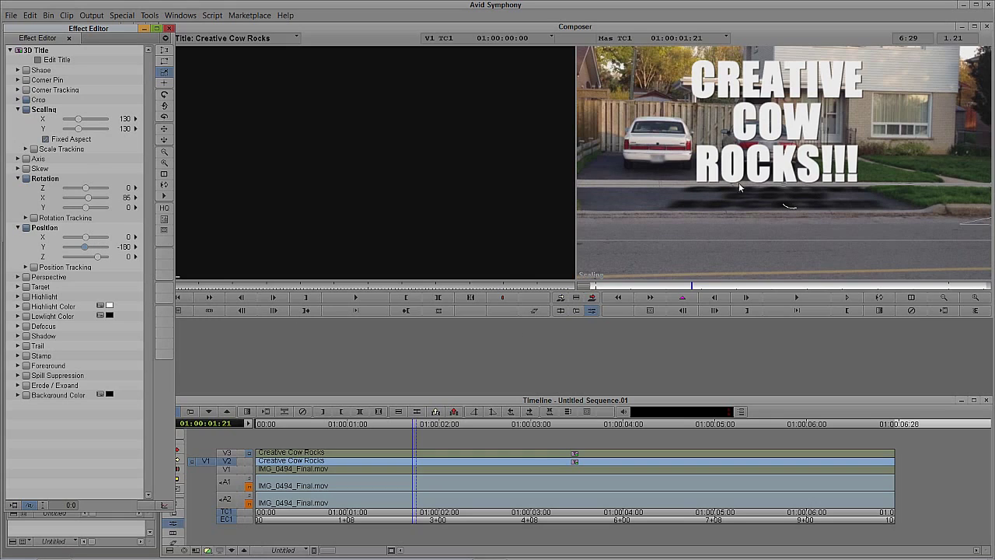
Set the foreground opacity of the V2 shadow title to 55 and leave the Effect Editor
click(18, 366)
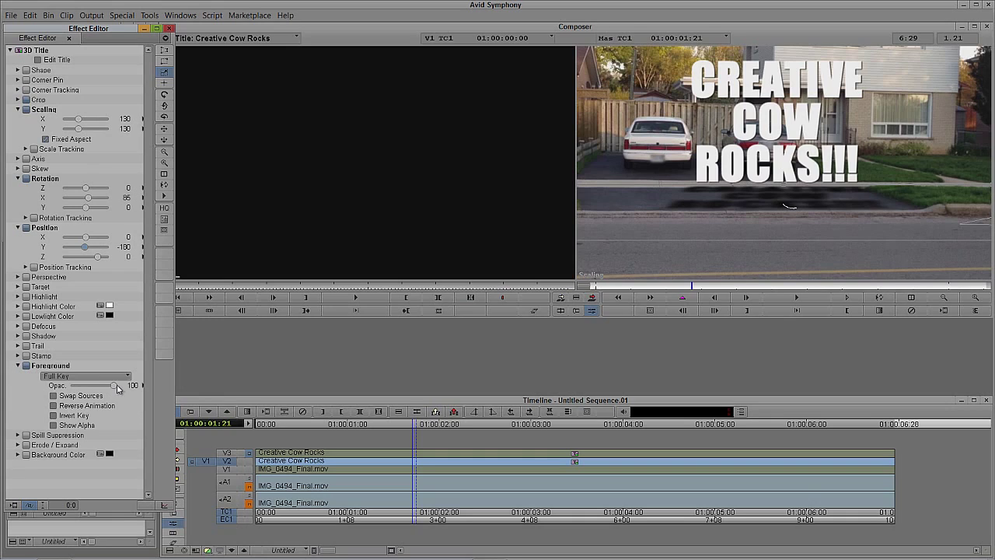
drag(111, 385, 97, 393)
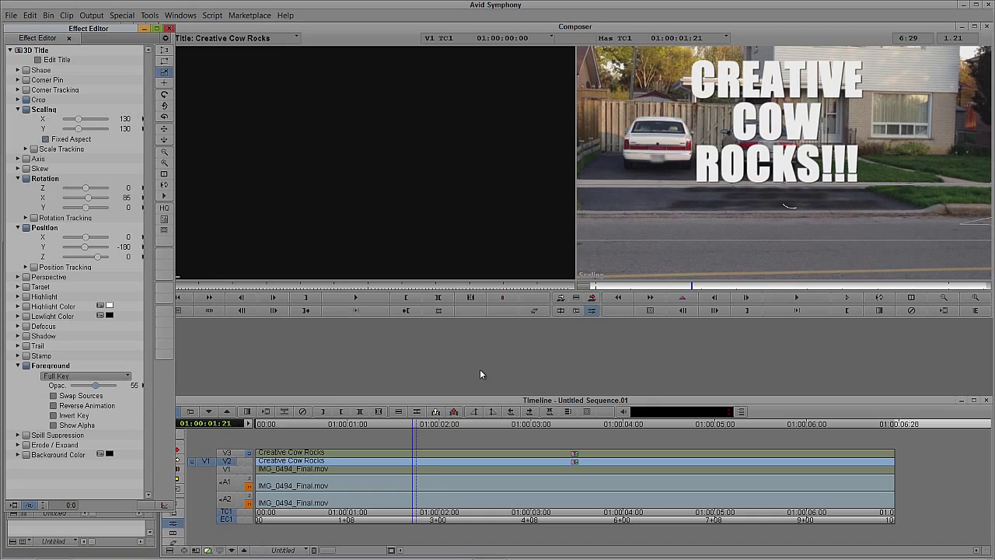
key(y)
Play the sequence from the start and examine how the softened shadow sits on the driveway at several frames
drag(390, 468, 241, 460)
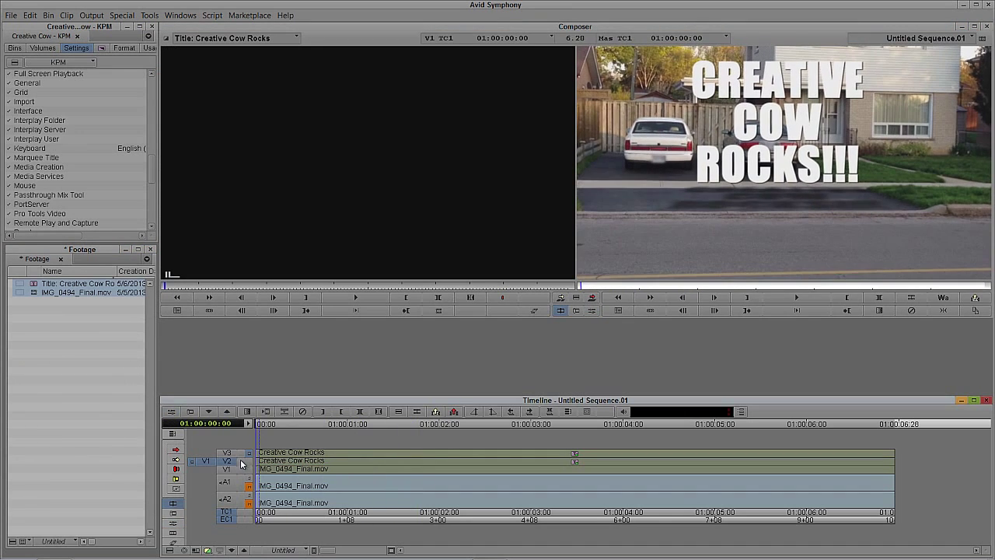
key(space)
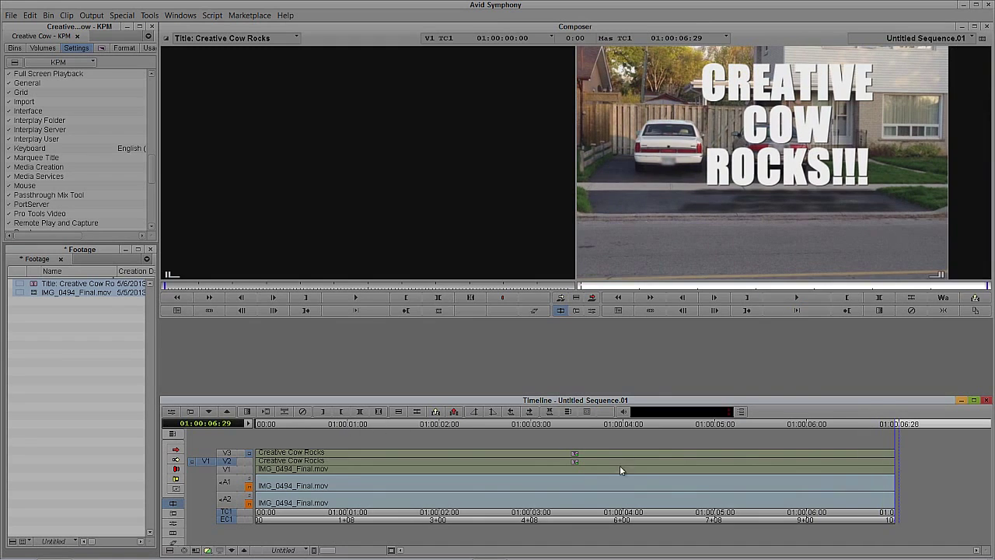
drag(620, 469, 575, 474)
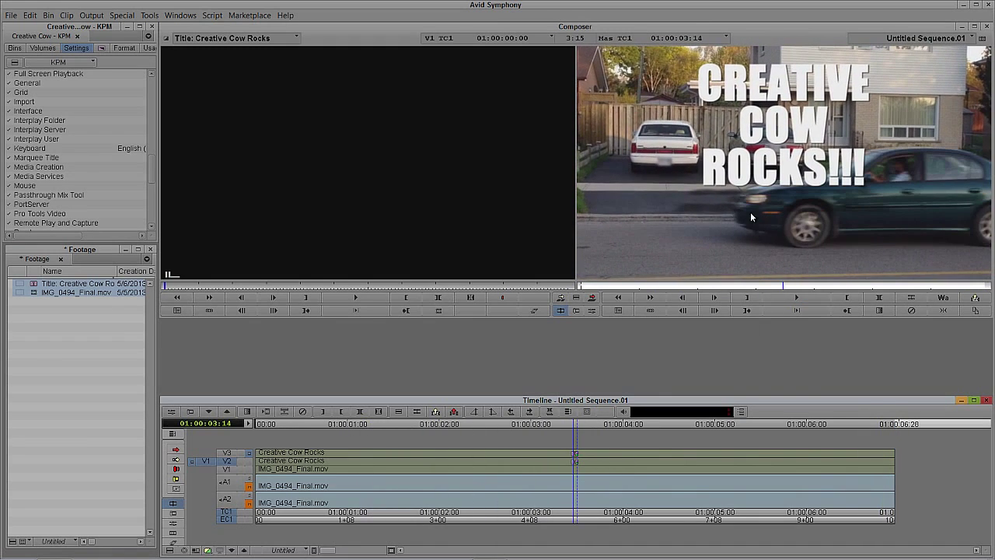
click(414, 472)
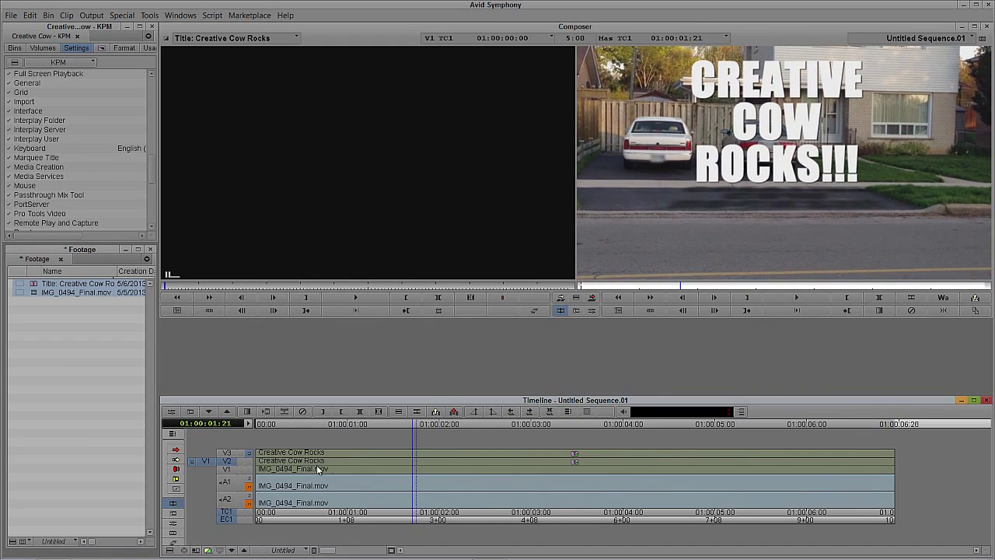
click(345, 460)
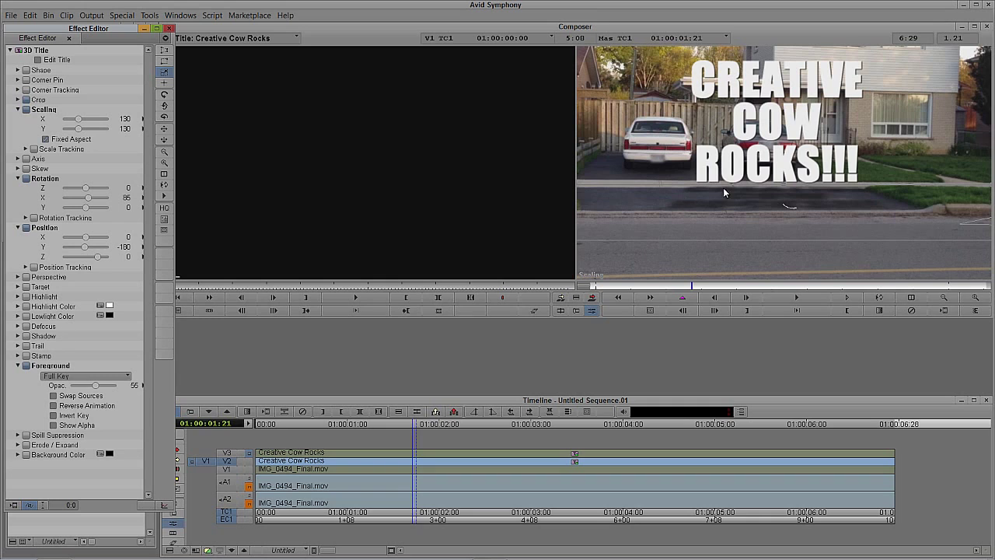
key(y)
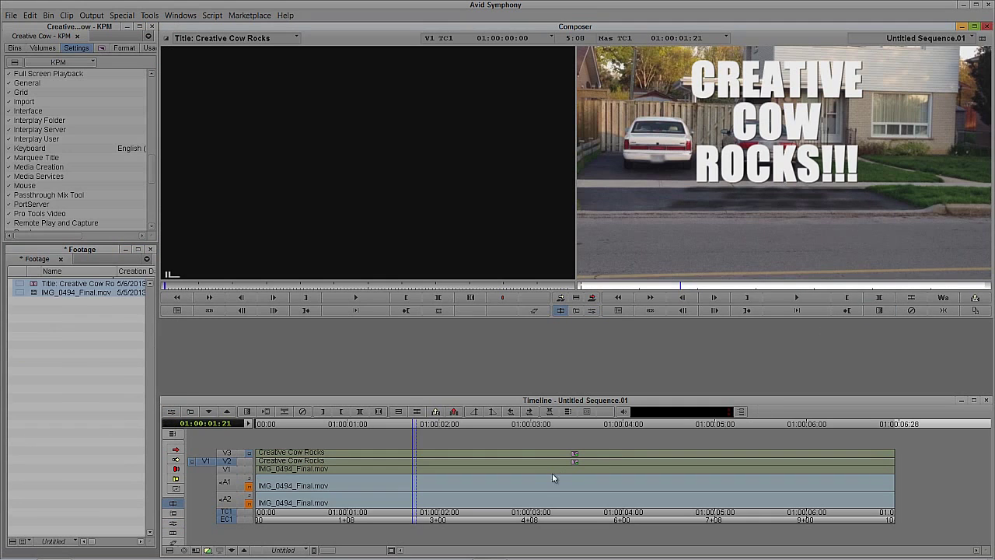
drag(552, 473, 487, 471)
Mark the full IMG_0494_Final.mov clip on V1 and copy it to the source monitor
click(231, 469)
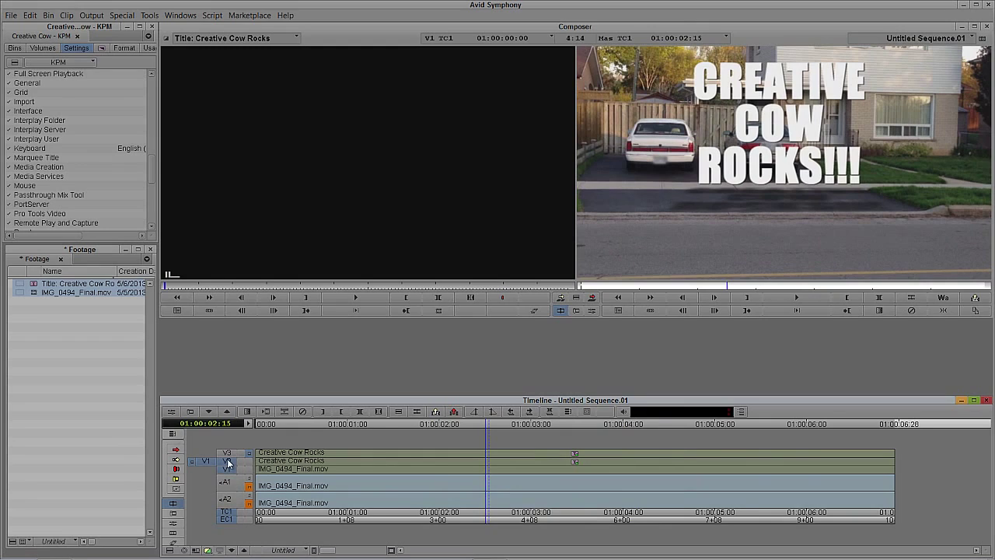
click(228, 461)
key(t)
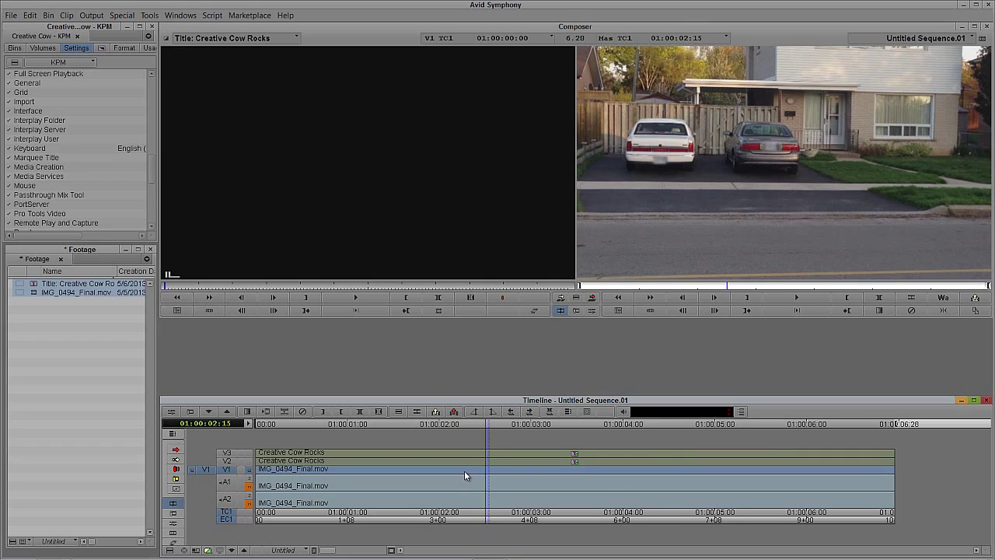
key(alt+c)
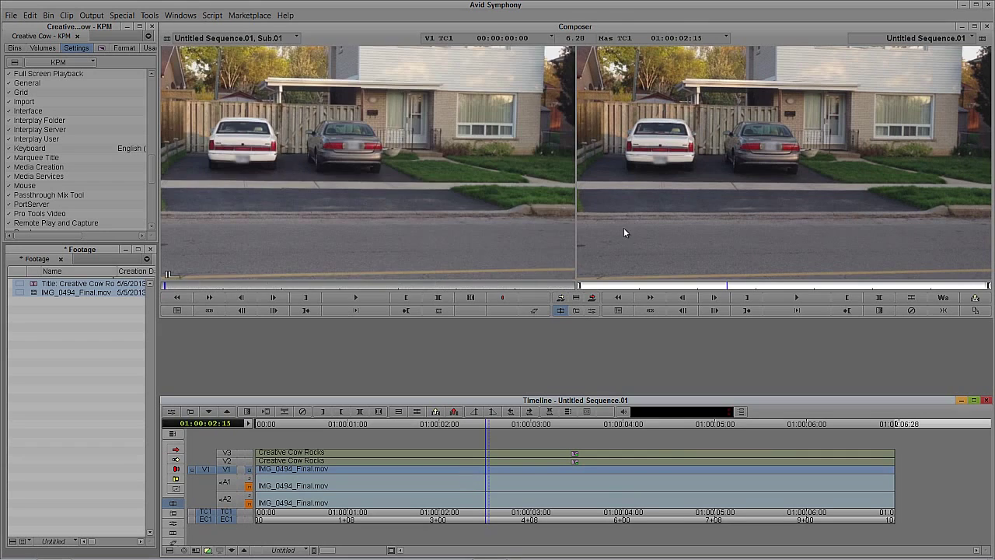
Add a V4 video track and overwrite the copied footage onto it above both titles
click(438, 154)
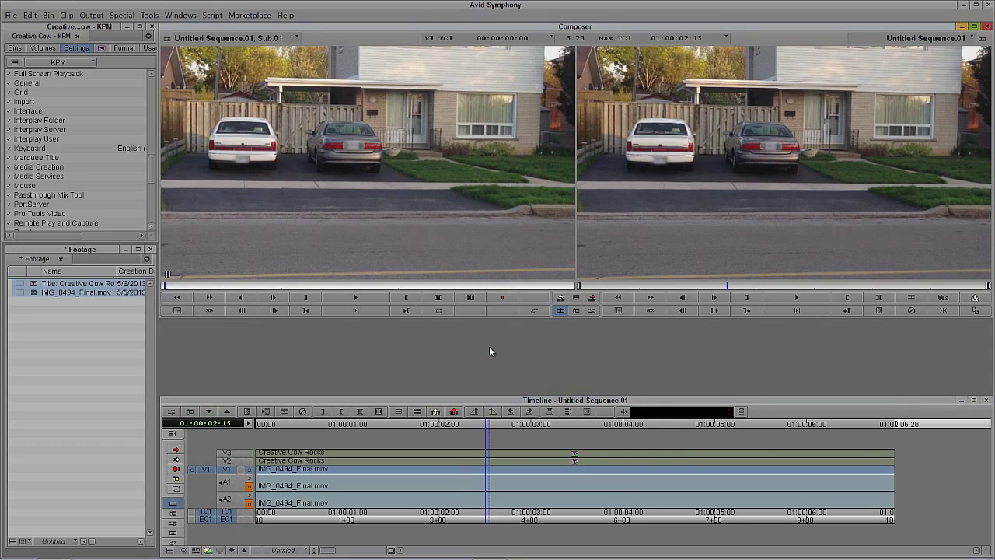
key(ctrl+y)
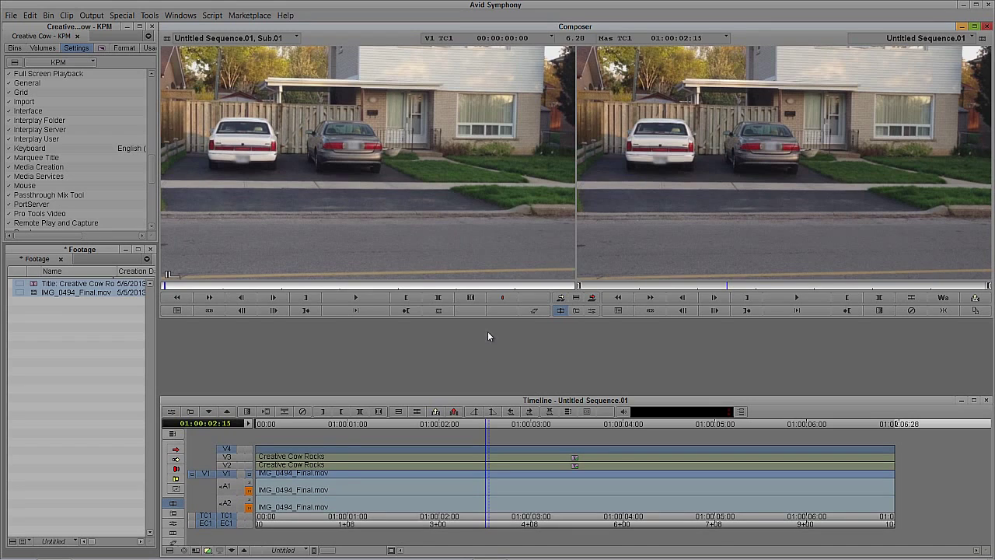
click(229, 475)
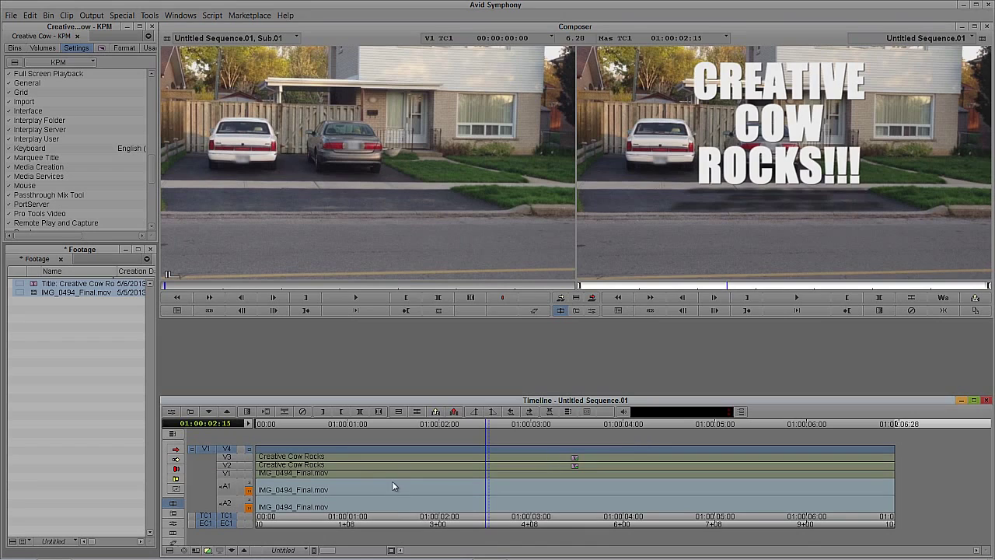
key(b)
click(487, 458)
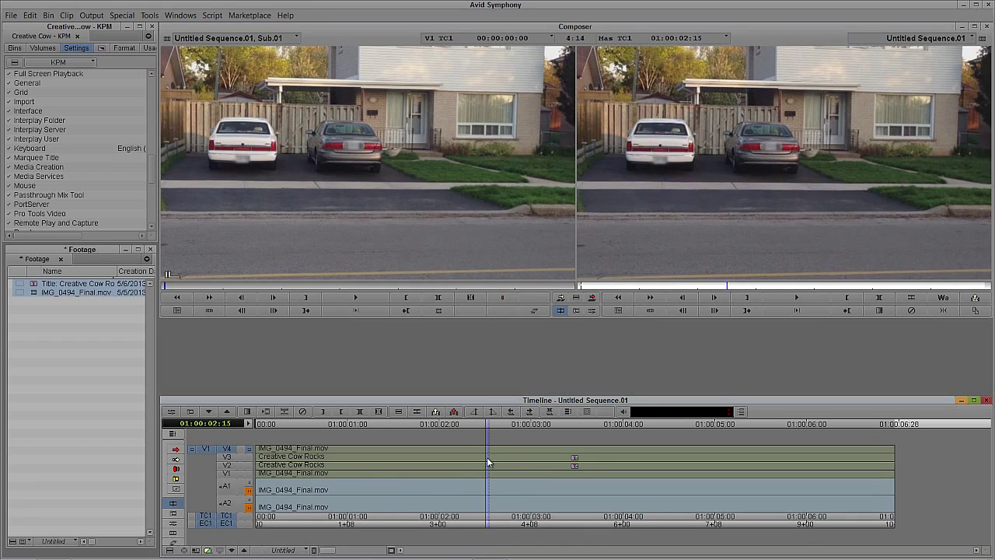
Cut the V4 footage down to the section where the green car drives past, removing everything before and after it
drag(489, 462, 891, 459)
key(i)
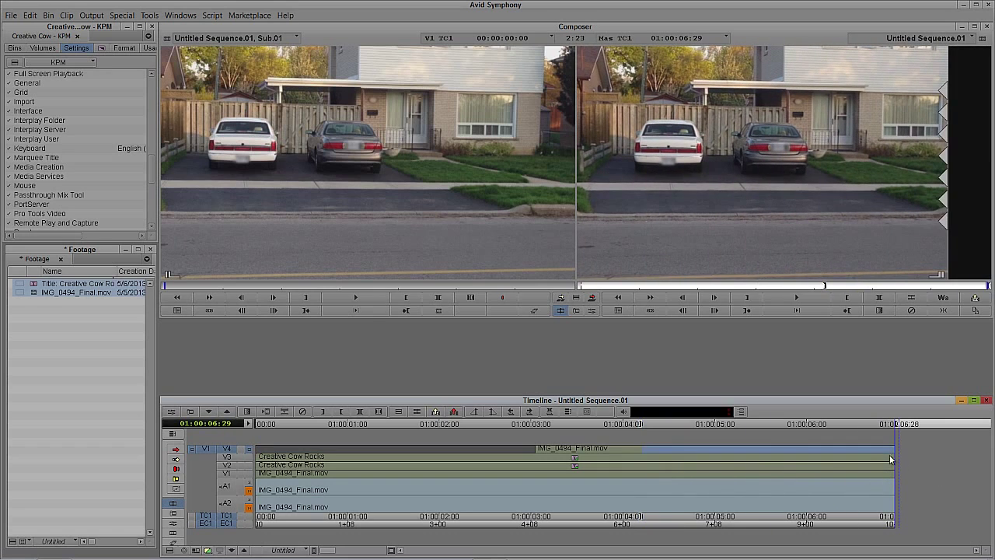
key(q)
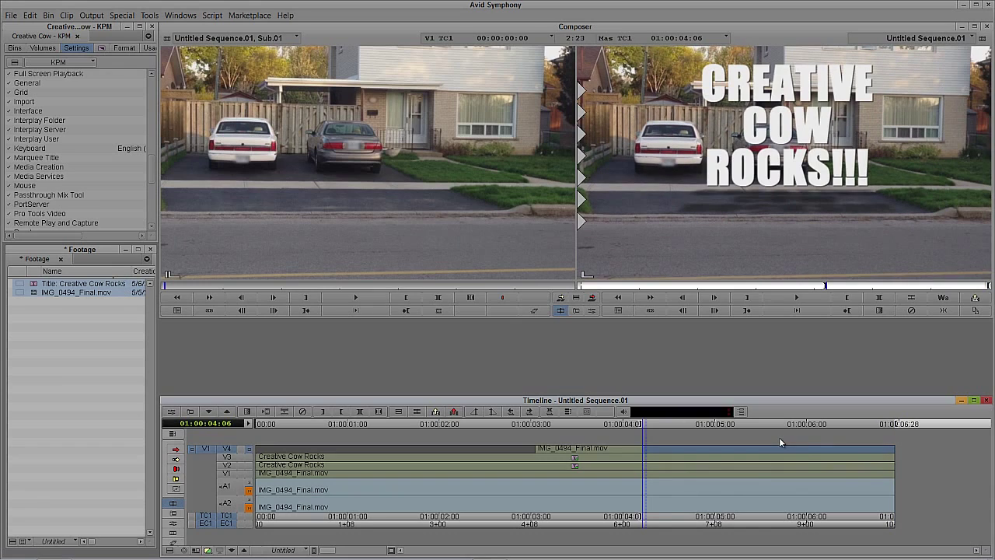
click(228, 456)
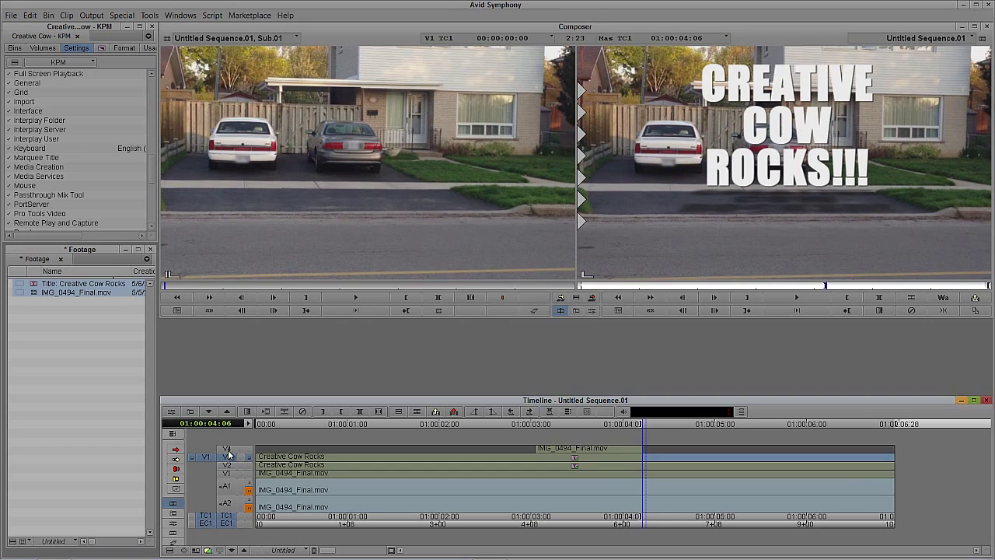
key(ctrl+r)
Park at 01:00:03:19 with the whole green car in frame and apply the AniMatte key effect to the V4 clip
click(507, 301)
click(577, 472)
click(552, 472)
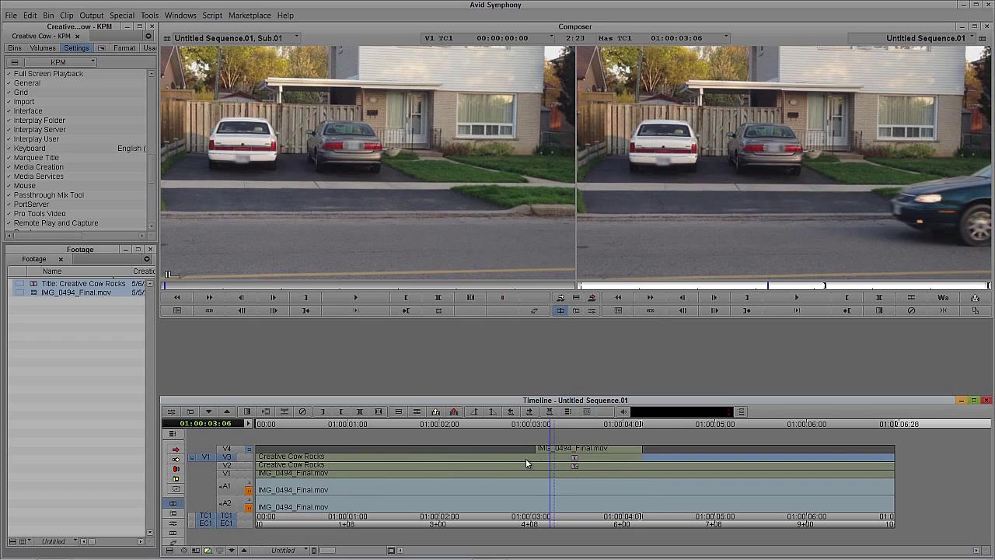
click(583, 461)
drag(585, 457, 590, 458)
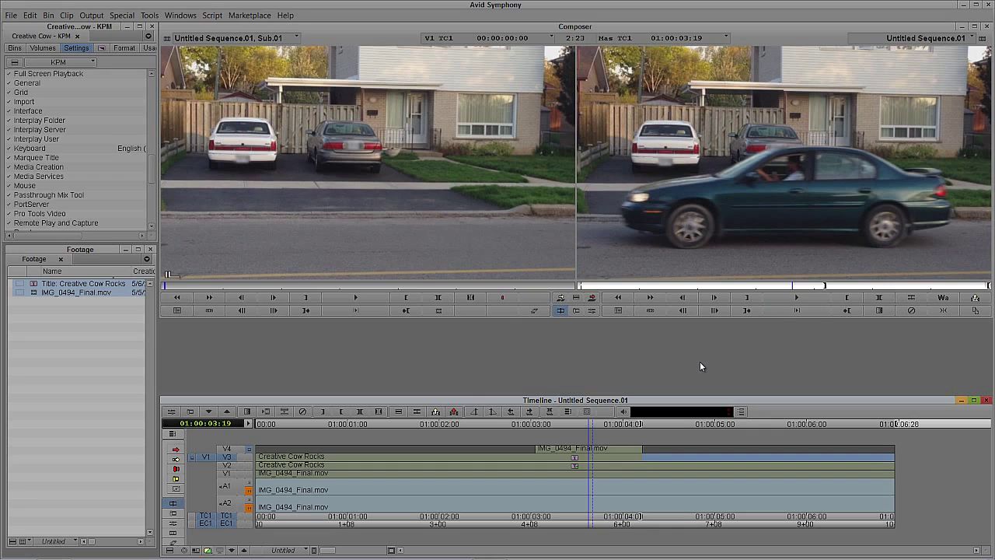
key(ctrl+8)
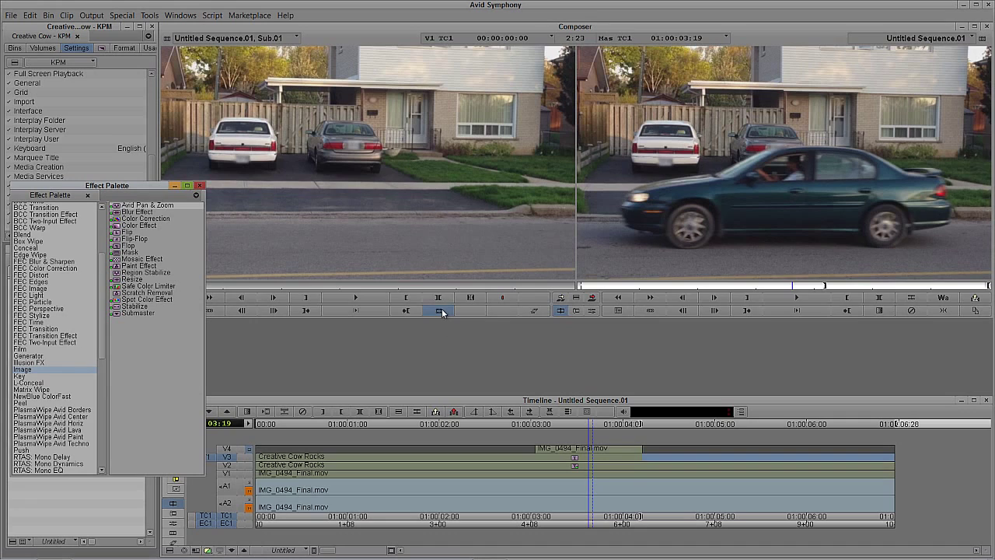
click(20, 376)
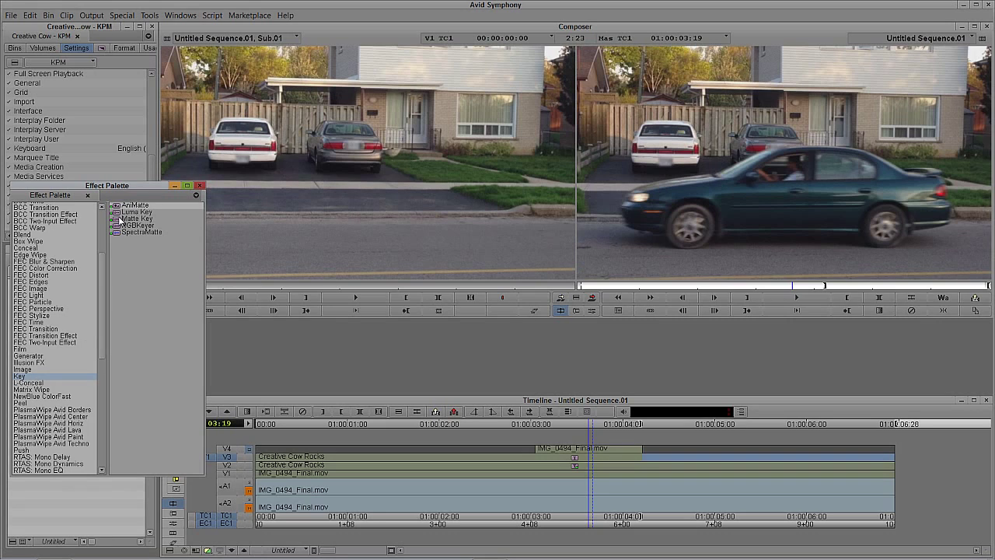
click(123, 206)
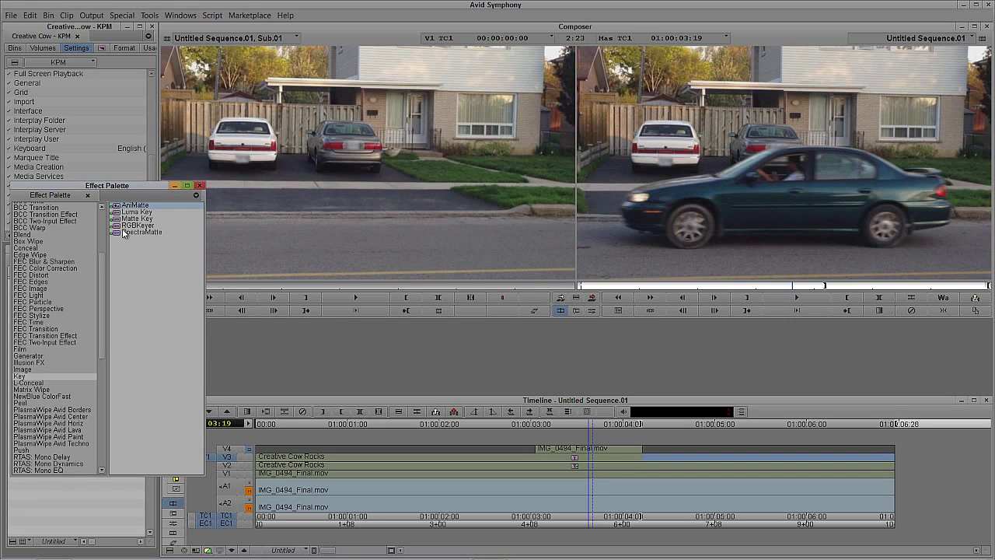
drag(119, 208, 448, 342)
drag(579, 433, 587, 451)
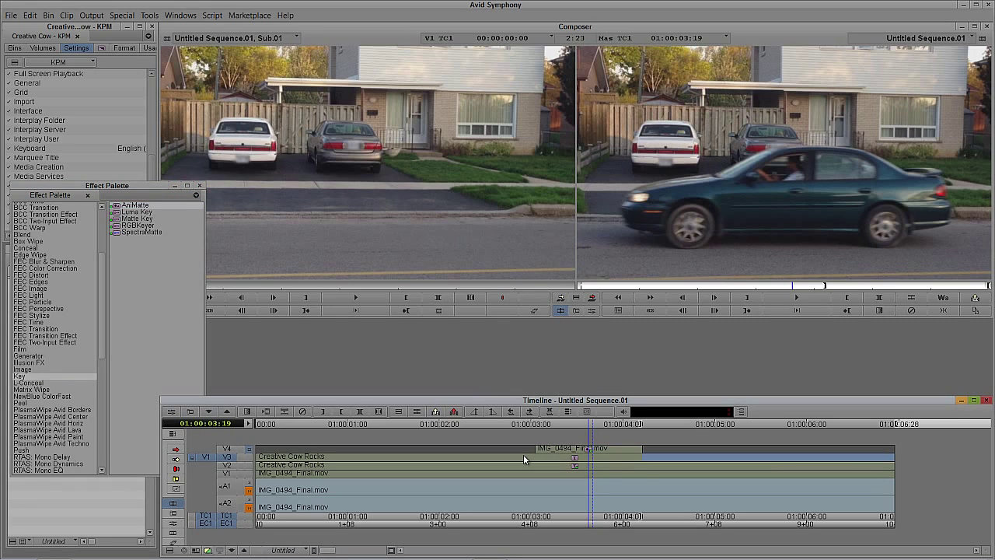
Open the V4 clip's AniMatte effect and draw a closed polygon matte around the green car at 01:00:03:19
key(F6)
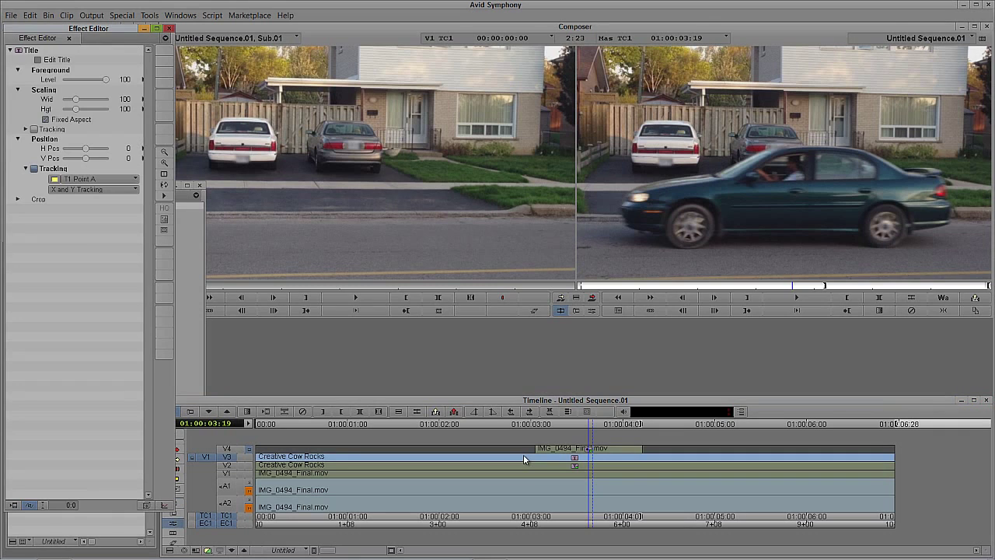
click(577, 449)
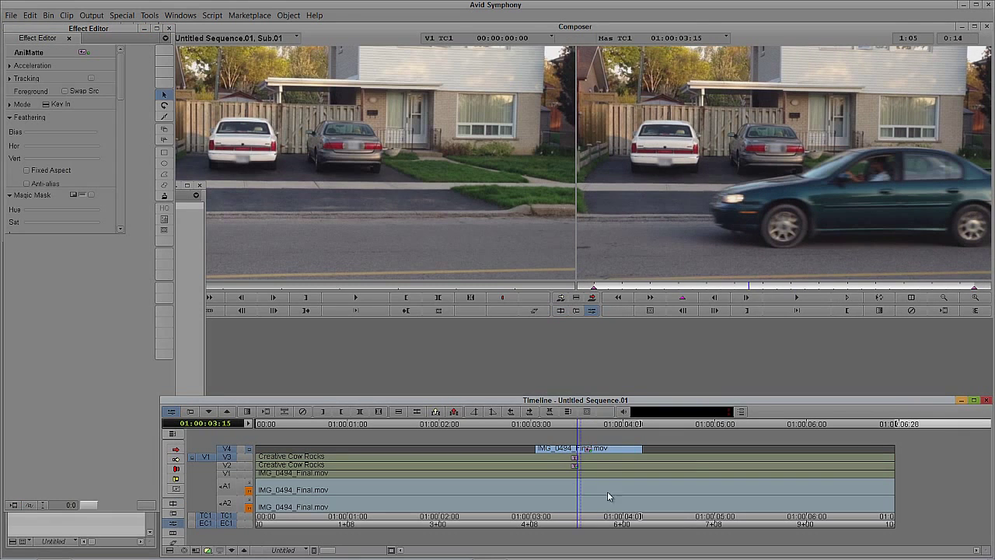
click(591, 449)
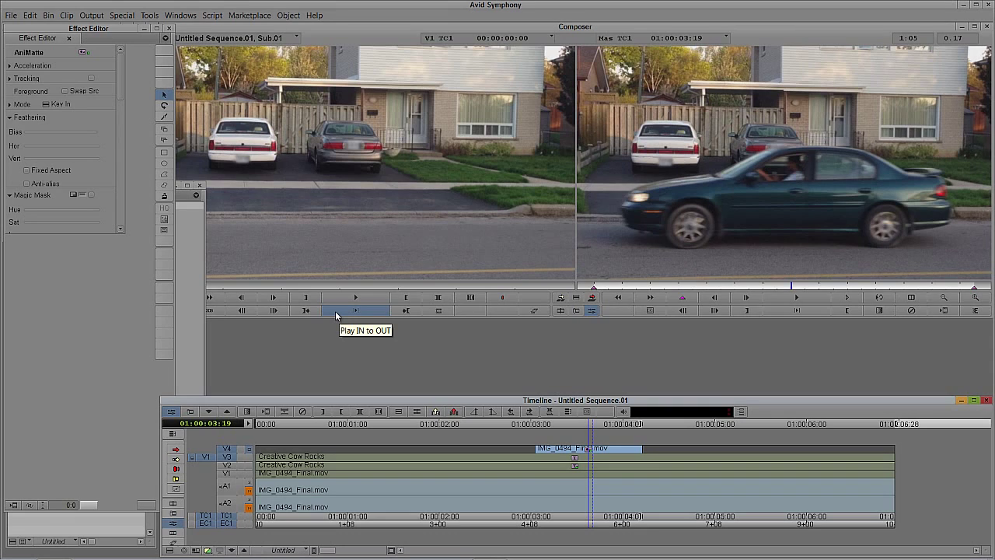
click(164, 174)
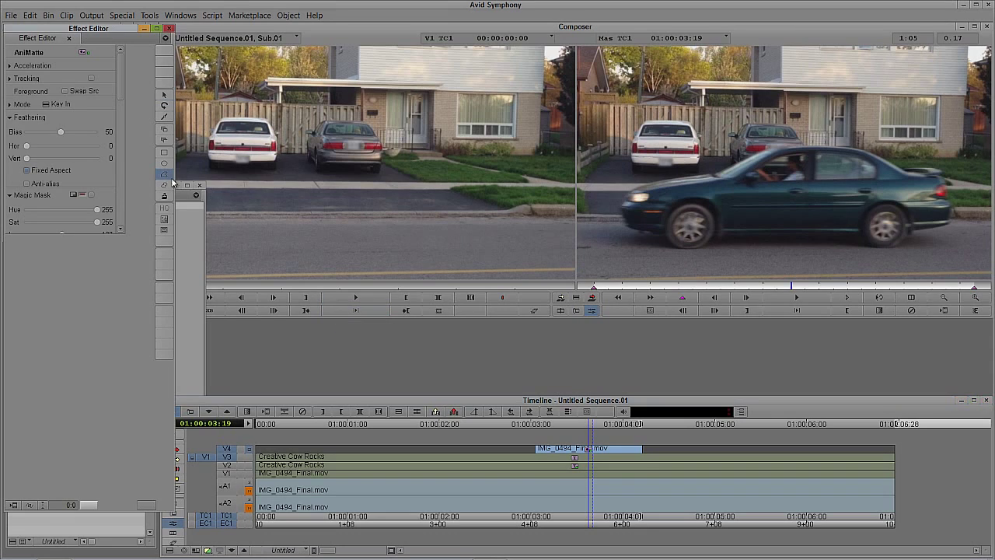
click(629, 194)
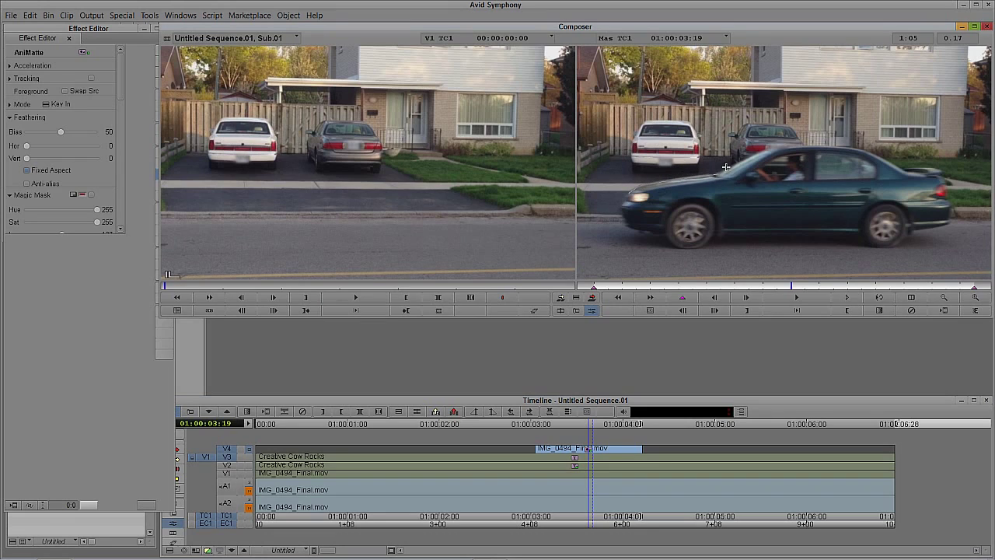
click(776, 147)
click(870, 151)
click(906, 169)
click(944, 171)
click(945, 182)
click(955, 218)
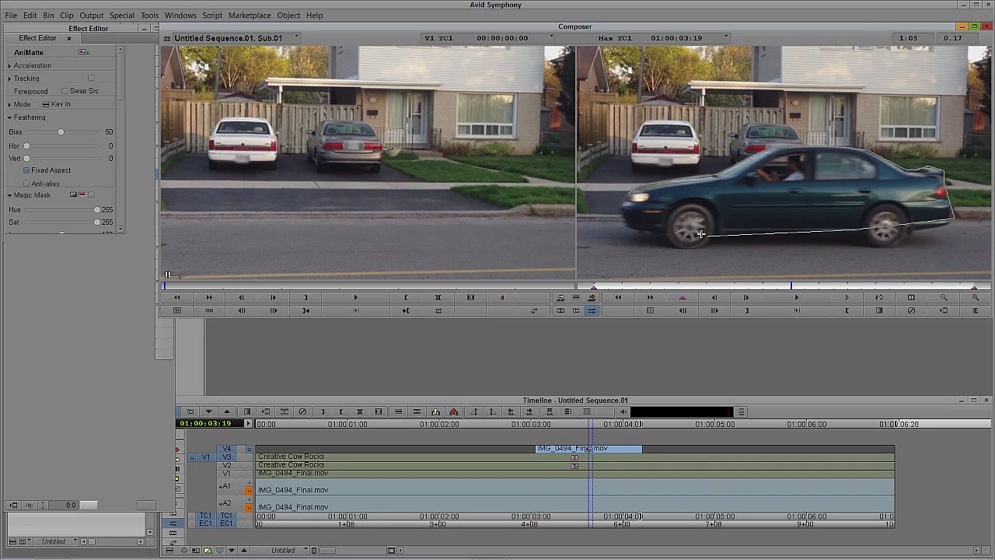
click(630, 229)
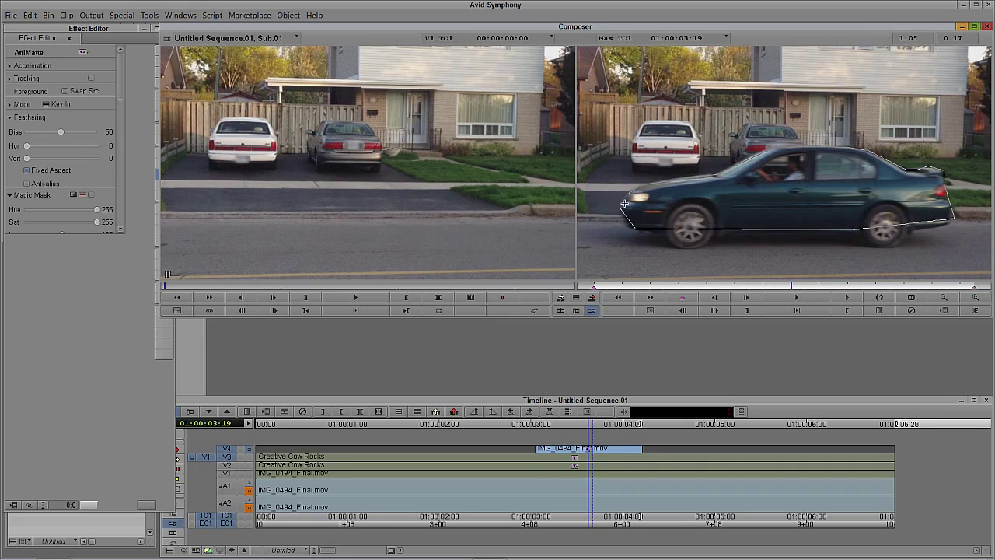
click(629, 195)
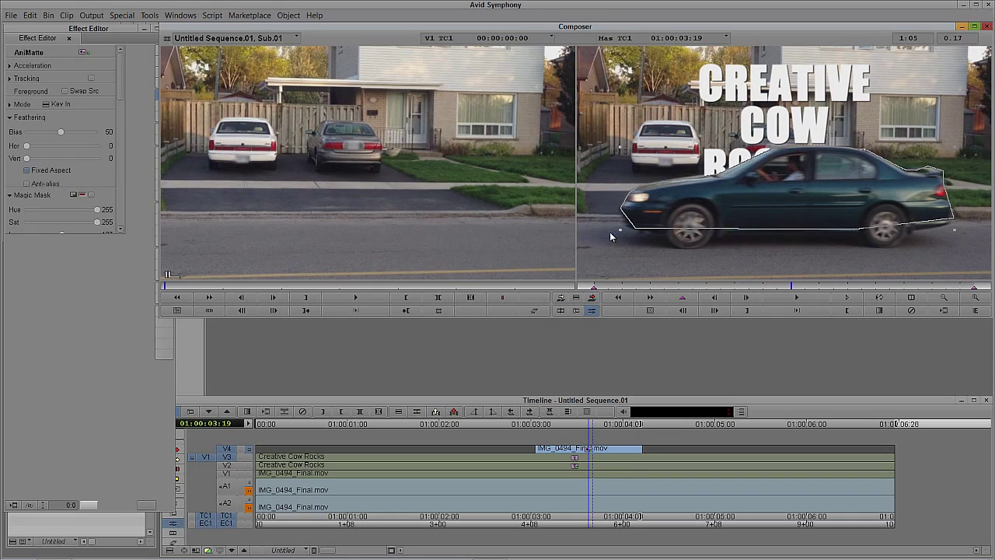
Feather the car matte on the V4 clip by 5 horizontally and vertically, and leave effect mode to check its edge
key(y)
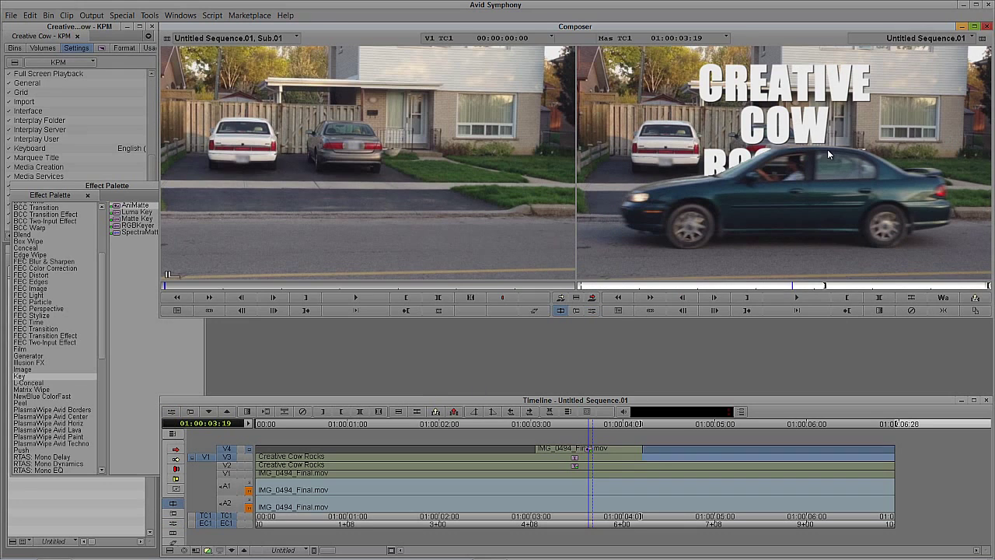
key(apostrophe)
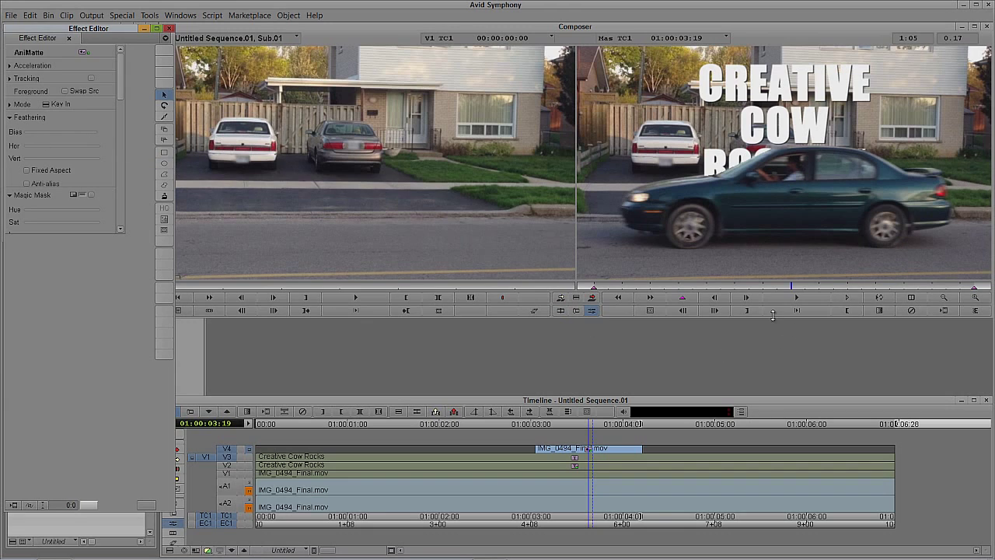
click(777, 201)
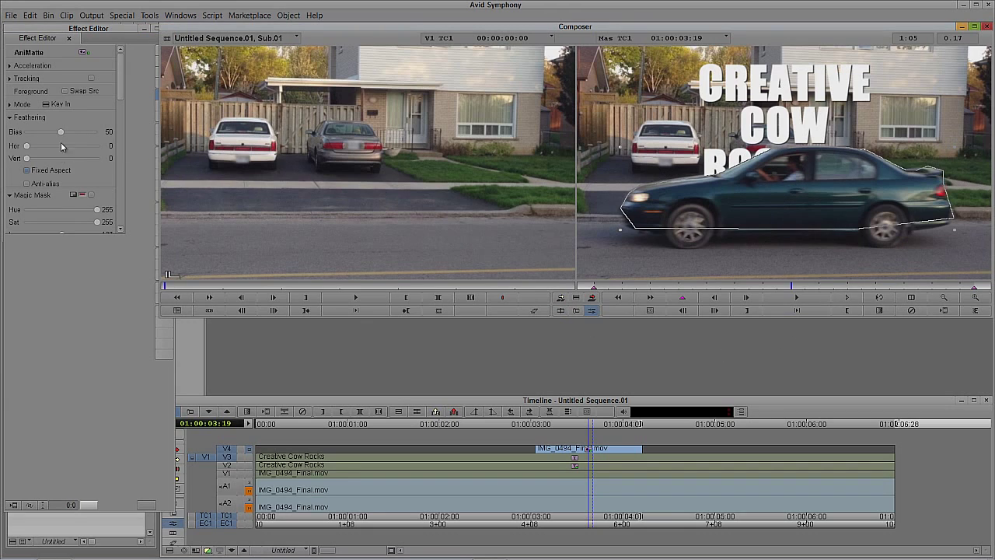
drag(27, 146, 33, 151)
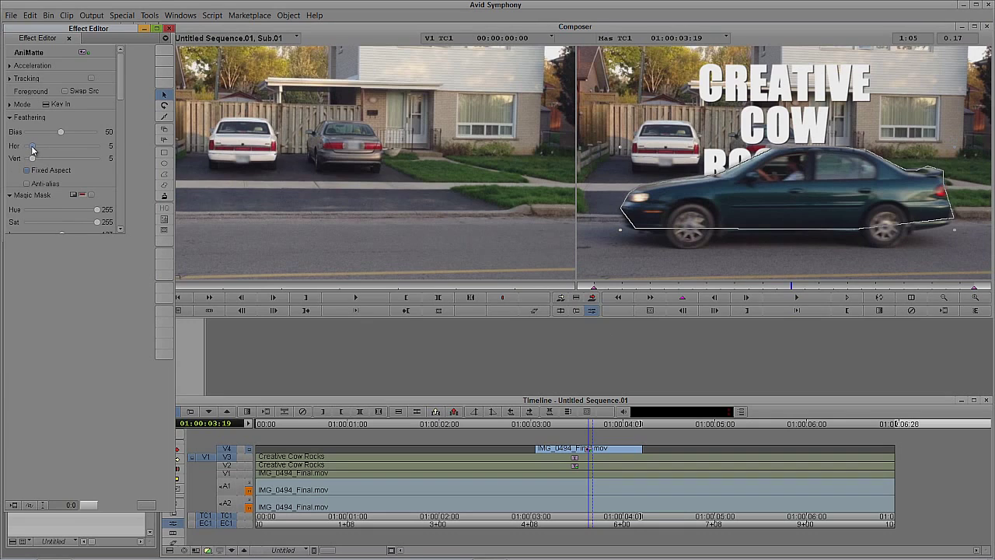
click(355, 310)
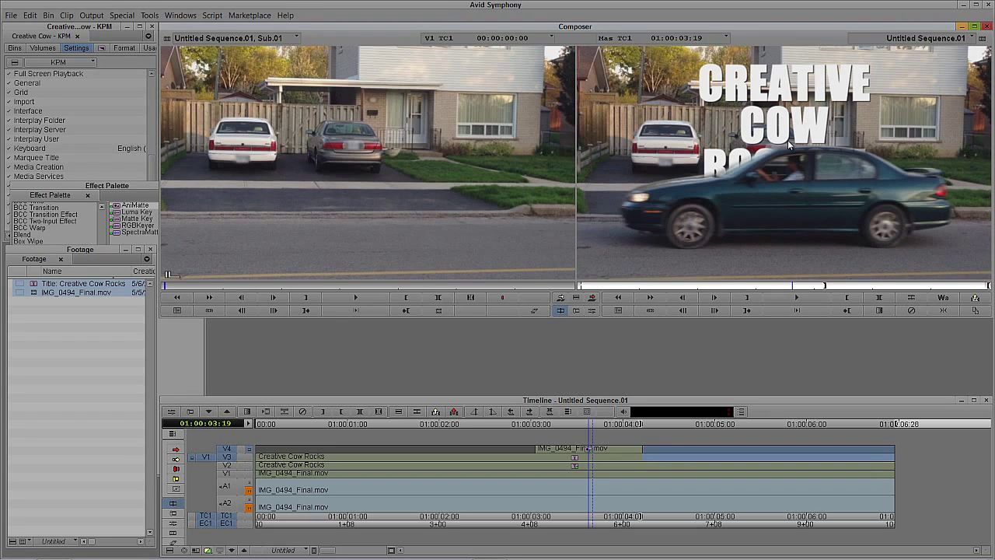
Reopen the AniMatte, add a keyframe at 01:00:03:19, and move the matte onto the car's front at 01:00:03:13
key(apostrophe)
click(683, 300)
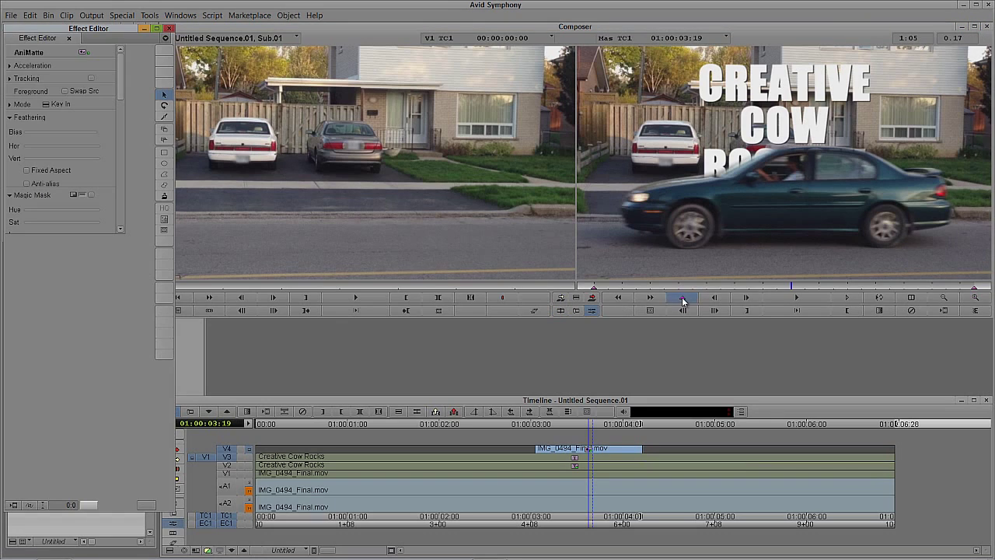
click(682, 298)
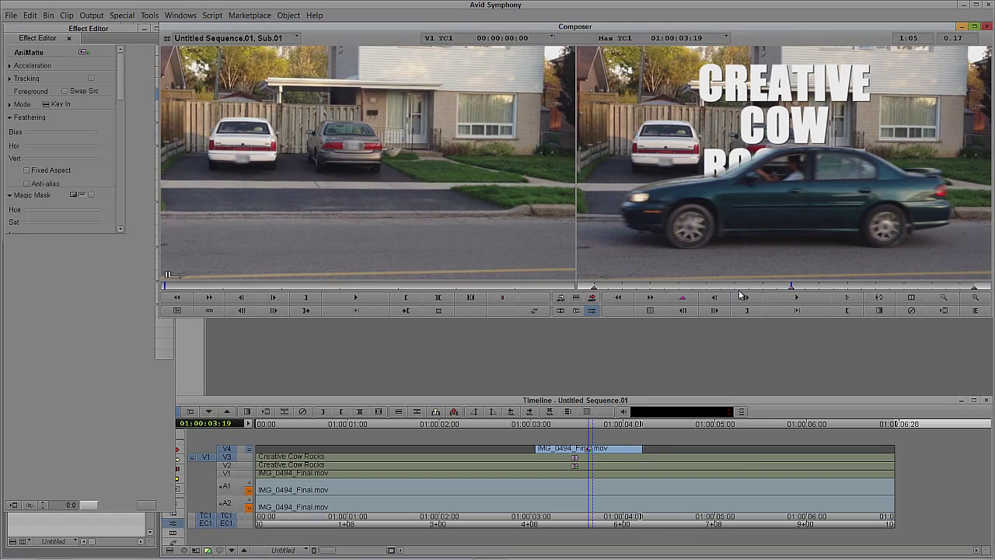
drag(734, 287, 727, 291)
click(769, 191)
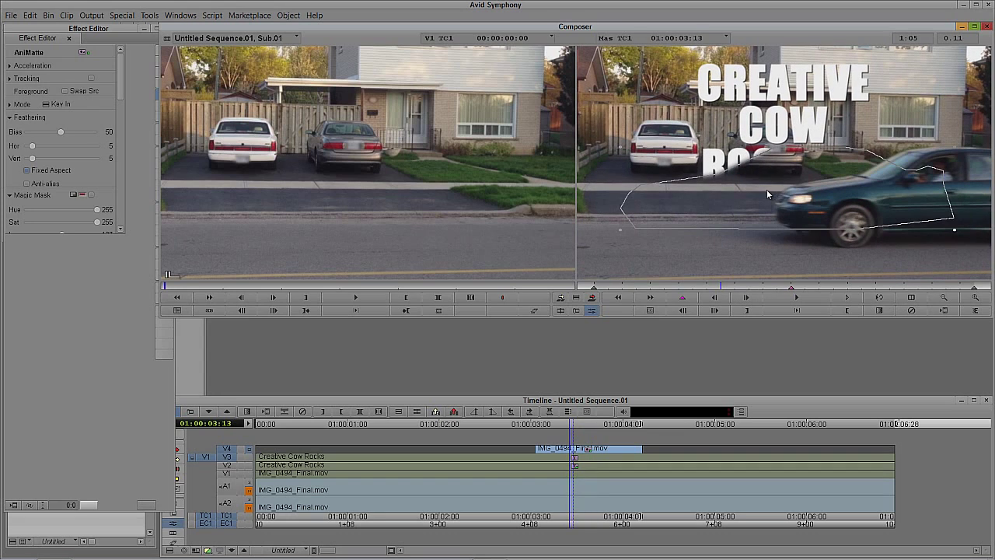
drag(633, 206, 771, 230)
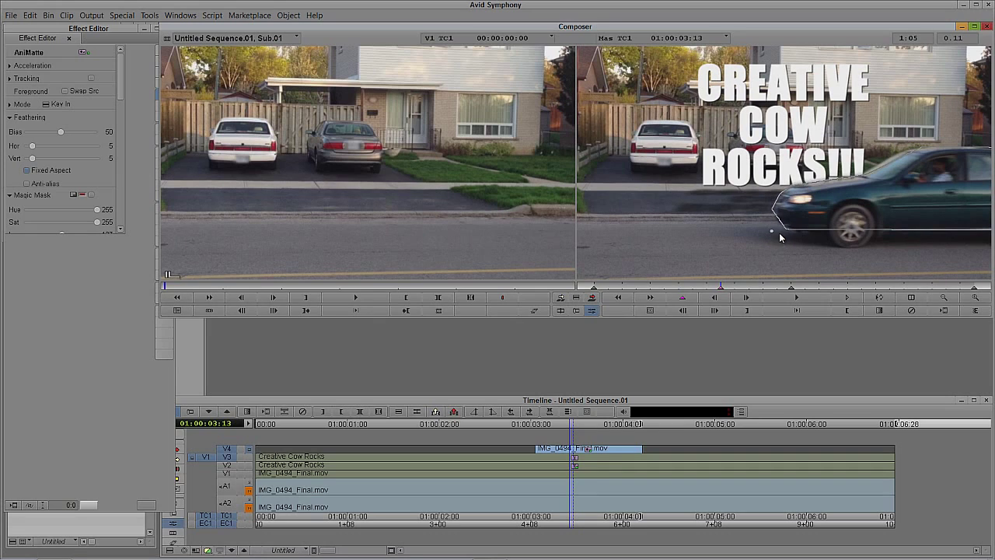
Move the matte onto the nose of the car entering the frame at 01:00:03:08
drag(737, 290, 670, 294)
drag(757, 204, 913, 211)
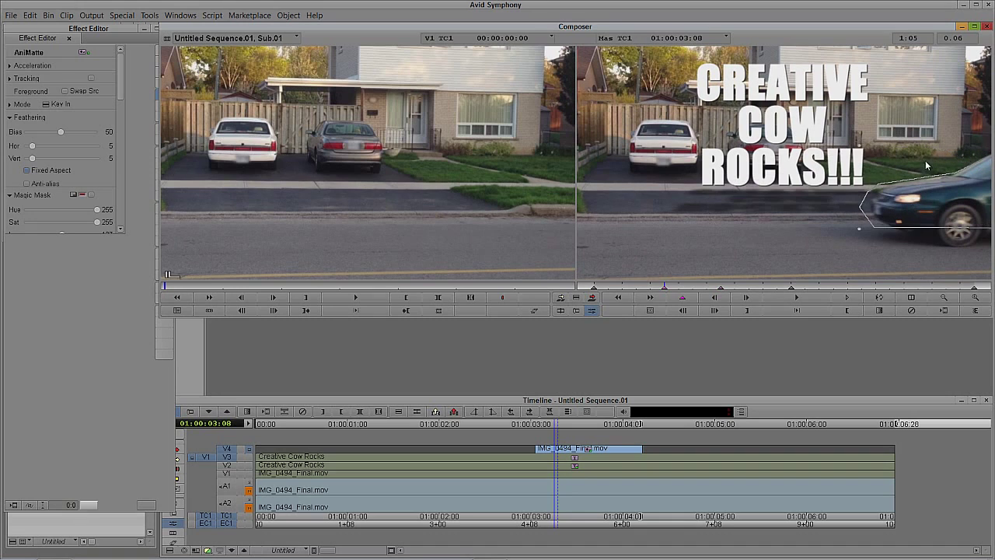
drag(859, 230, 869, 230)
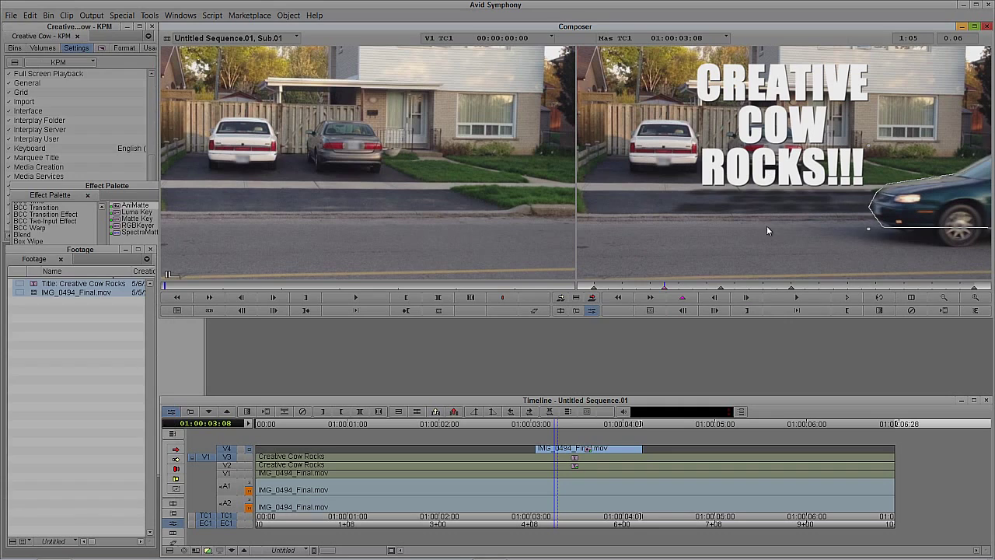
Patch V1 to V4 and remove the start of the V4 clip up to about 01:00:03:08
click(528, 453)
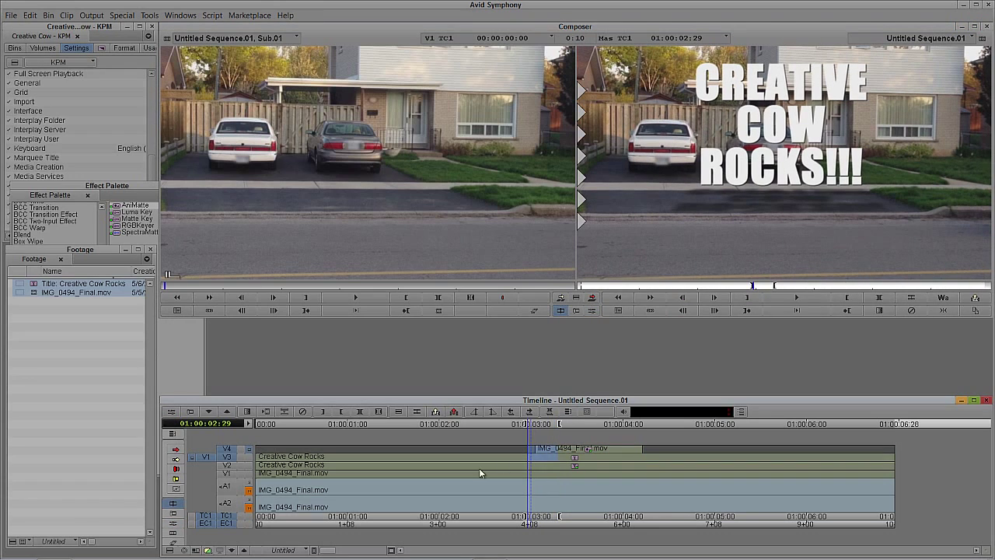
drag(206, 456, 206, 448)
click(572, 465)
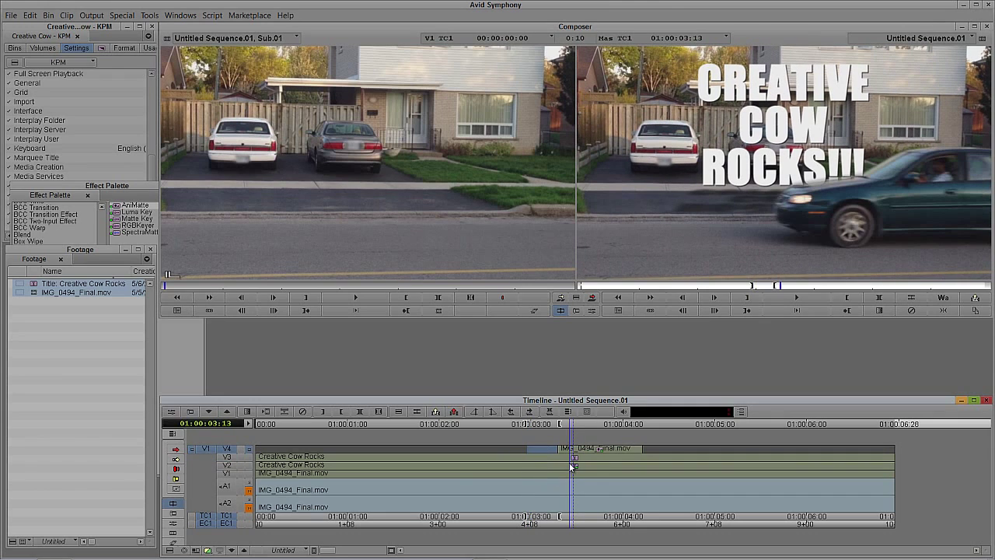
Reopen the trimmed V4 clip's AniMatte and move the matte onto the car at 01:00:03:24
click(583, 449)
click(628, 289)
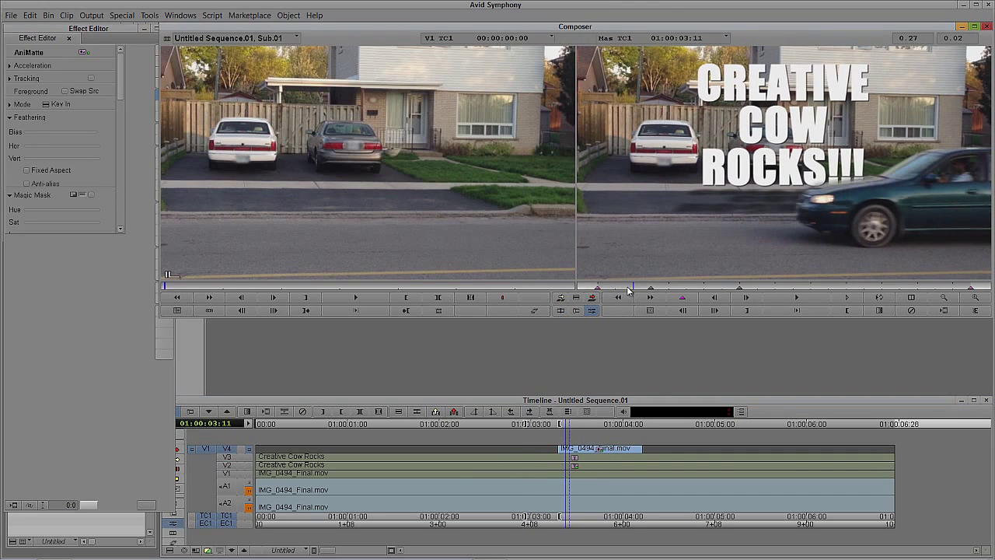
drag(628, 289, 739, 290)
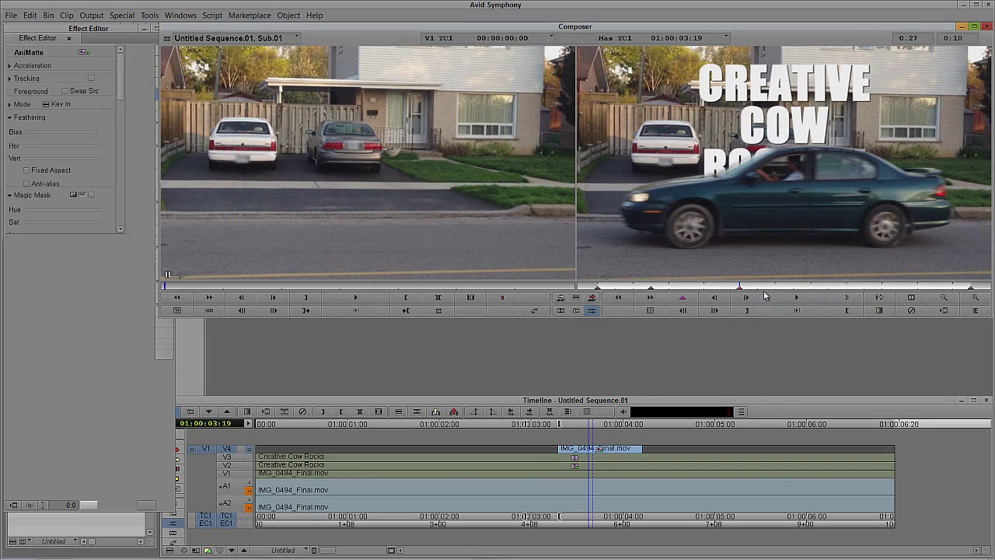
click(808, 289)
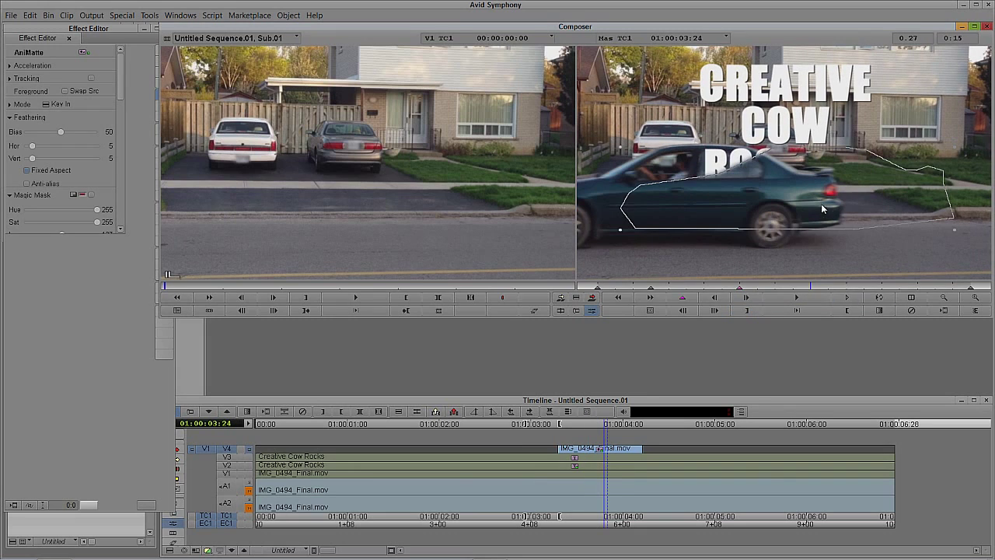
drag(835, 204, 756, 198)
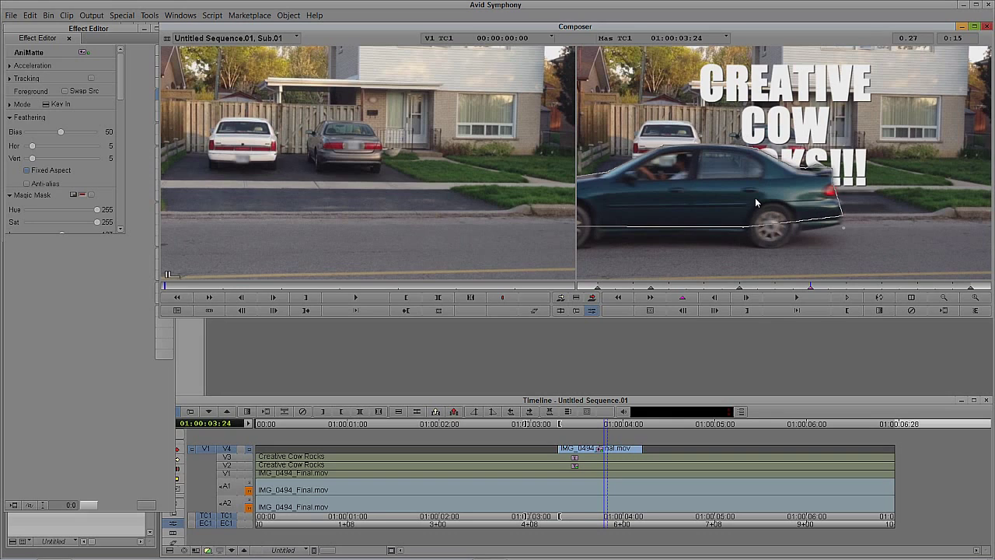
Realign the matte with the car's body at 01:00:03:21 and with its rear end at 01:00:03:28
click(782, 288)
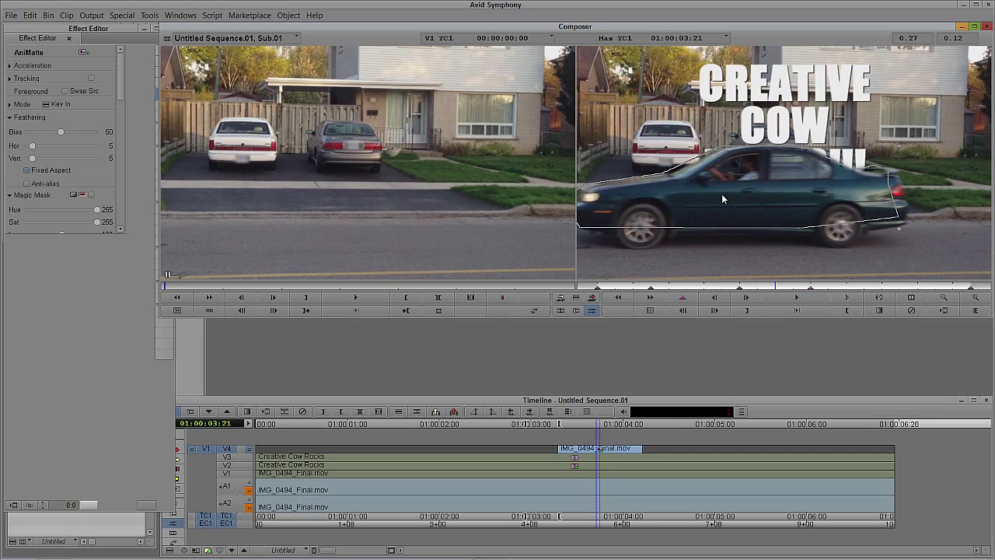
mouse_move(722, 194)
mouse_down()
mouse_move(732, 184)
mouse_move(733, 192)
mouse_up()
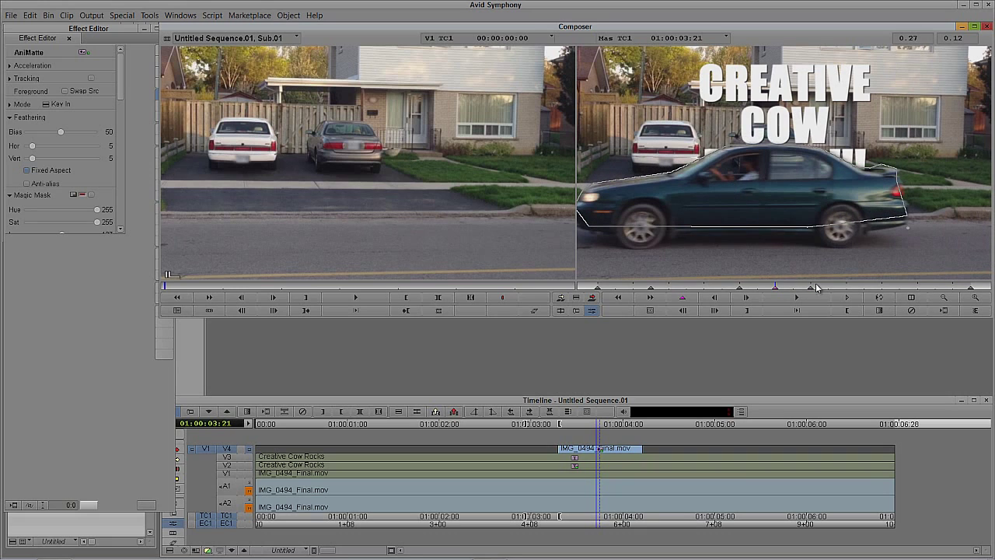
drag(817, 288, 859, 288)
drag(822, 204, 720, 203)
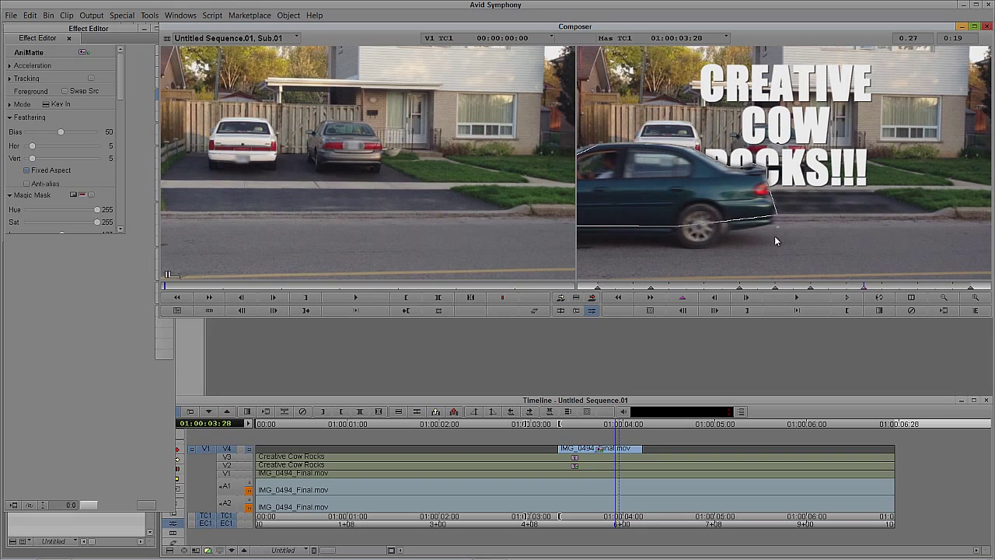
Move the matte onto the car's rear end at 01:00:04:01, and correct its position at 01:00:03:29
click(916, 288)
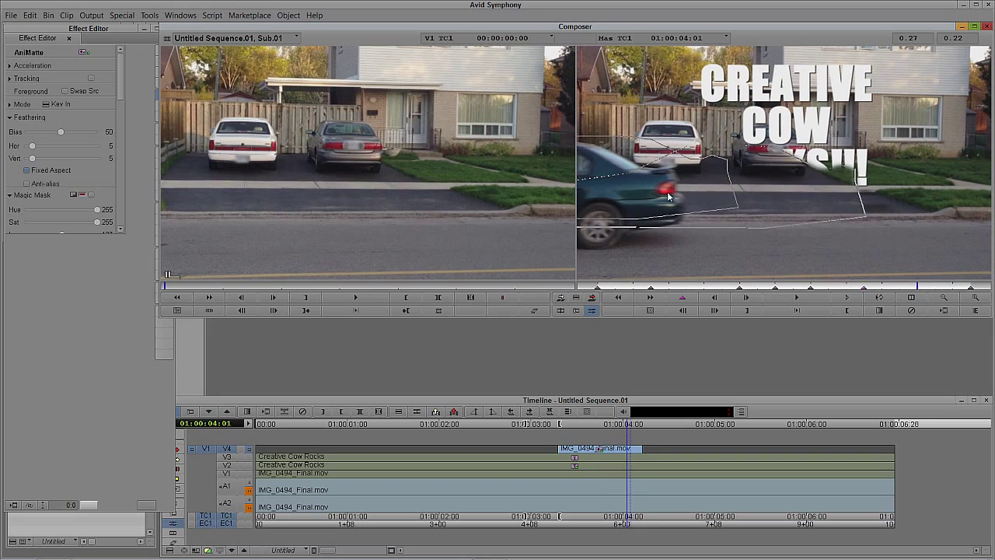
drag(668, 193, 620, 198)
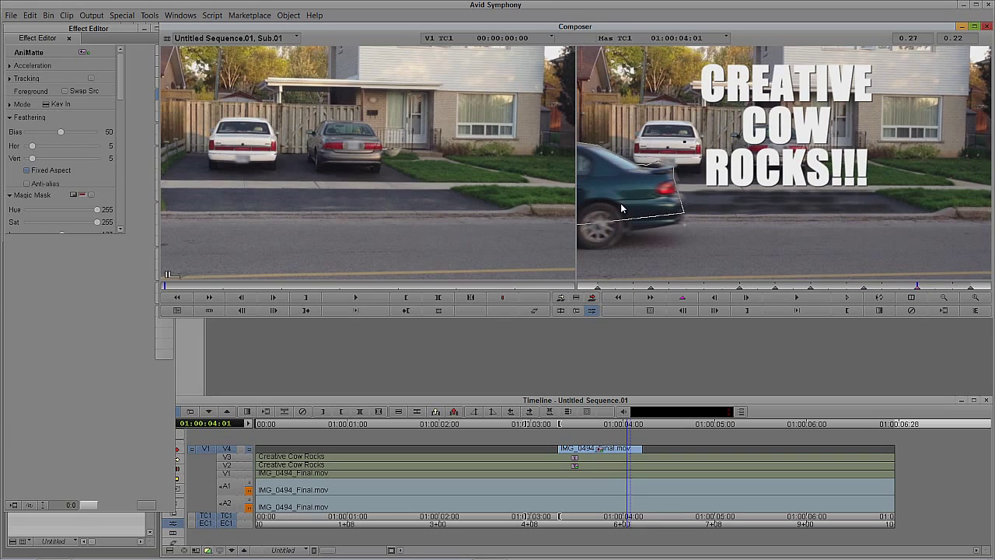
key(Left)
key(Left)
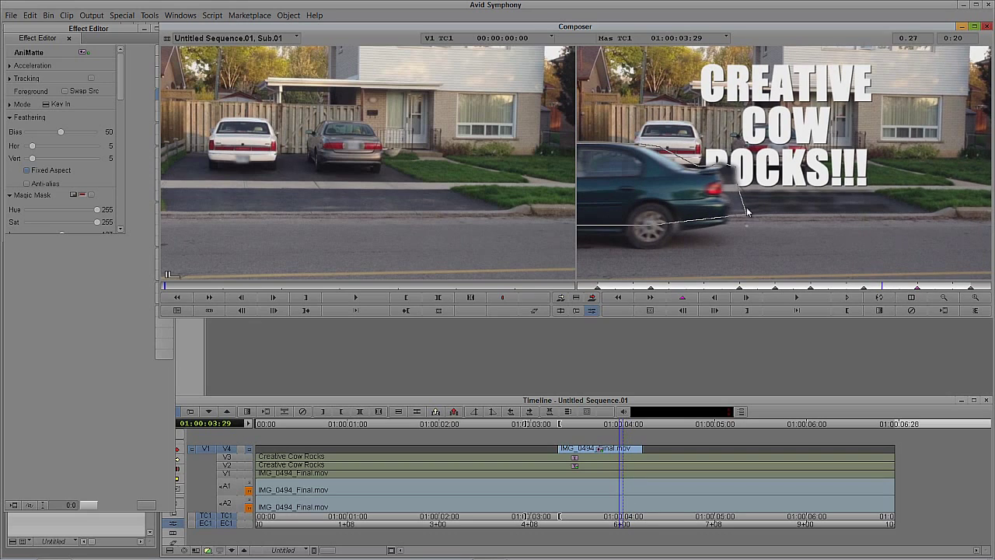
drag(692, 187, 683, 188)
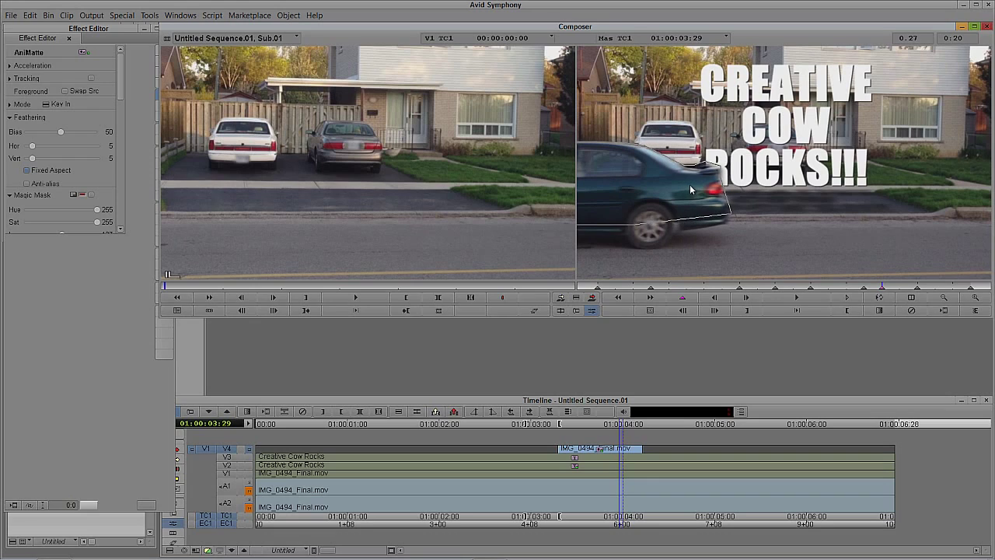
Check the matte on the car's exit frames and move it onto the car's rear end at 01:00:04:03
click(864, 288)
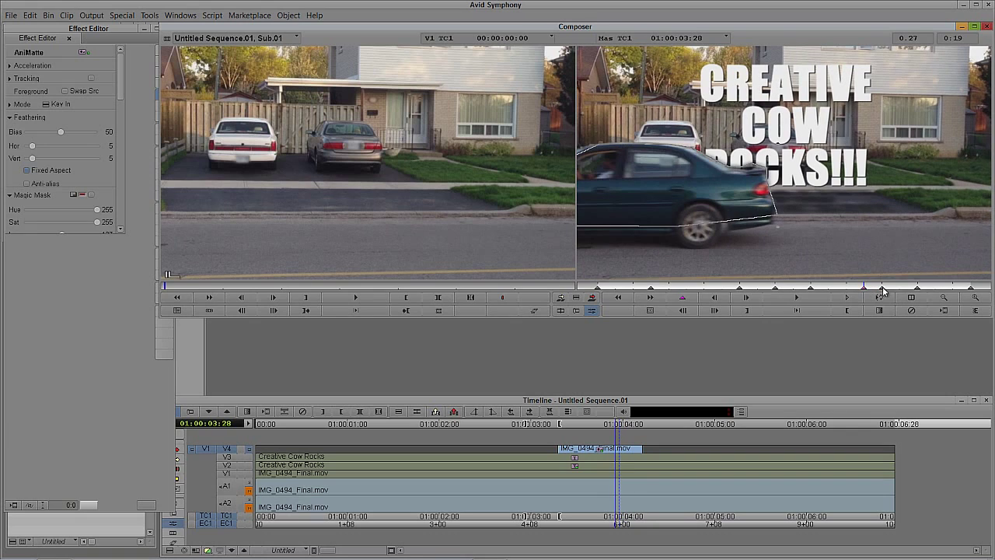
click(912, 287)
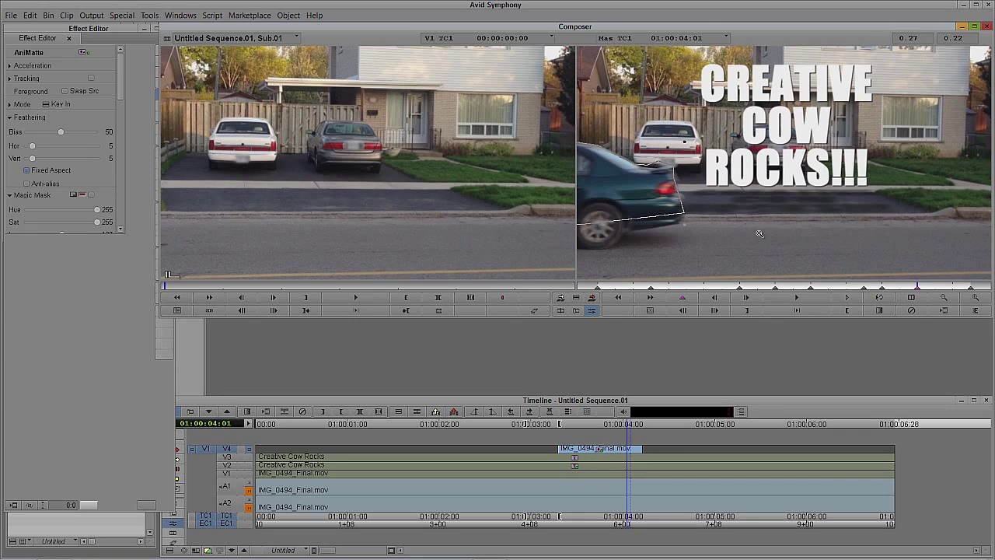
click(971, 288)
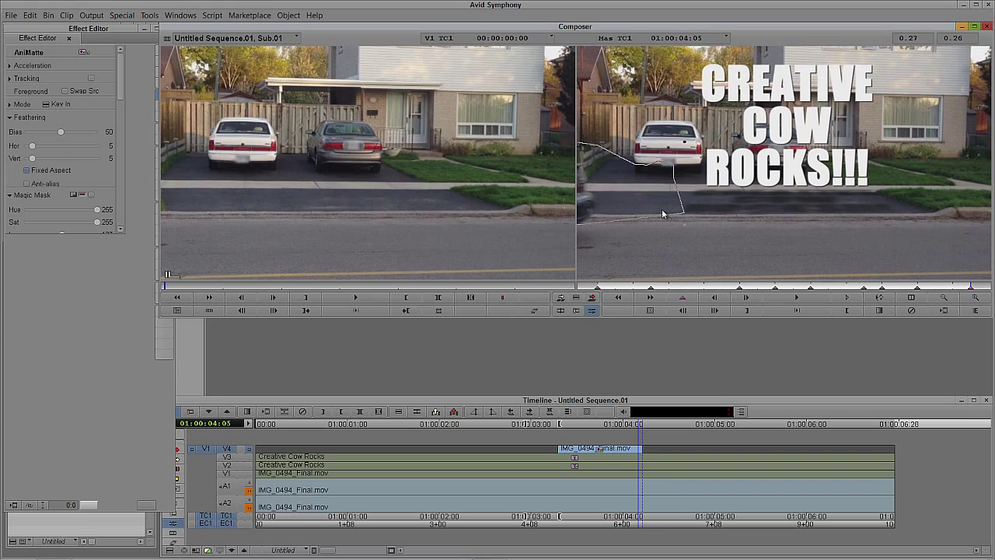
click(935, 288)
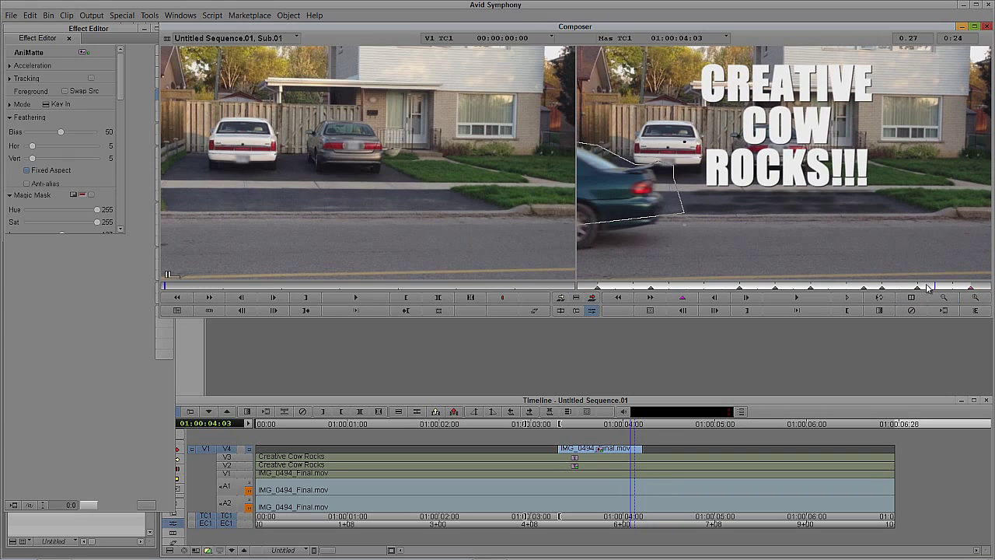
drag(661, 197, 633, 198)
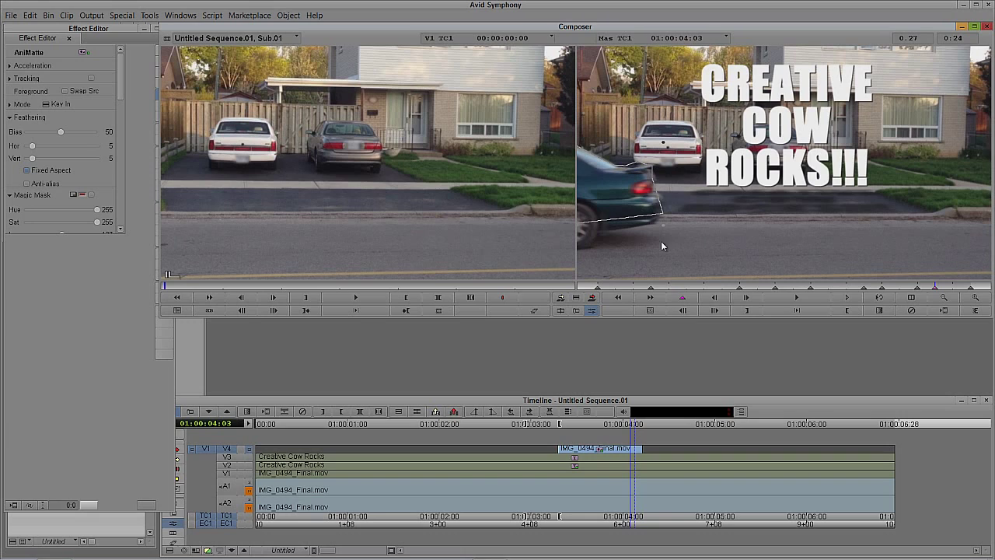
Leave effect mode and review the composite by scrubbing through the car's pass and playing the sequence from the start
click(971, 292)
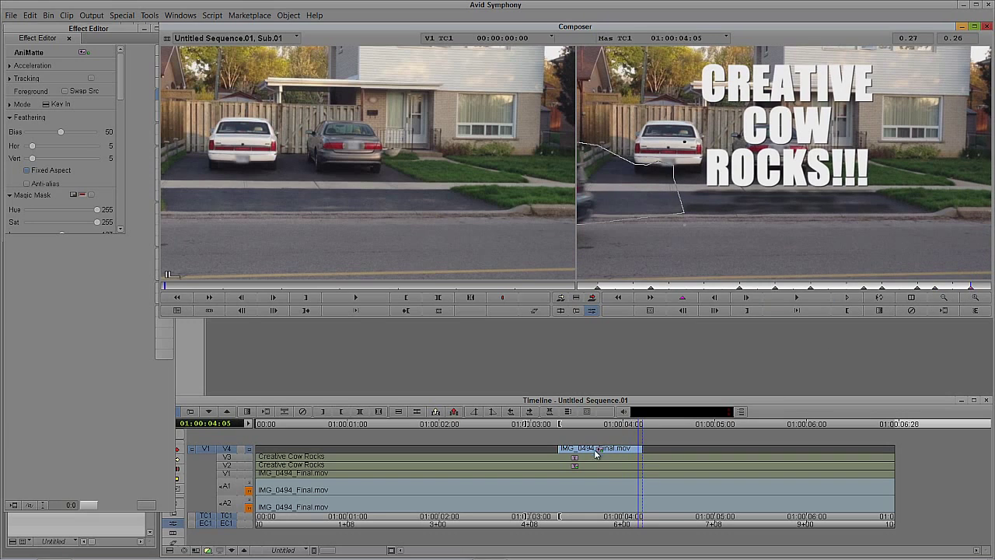
key(y)
drag(561, 454, 604, 452)
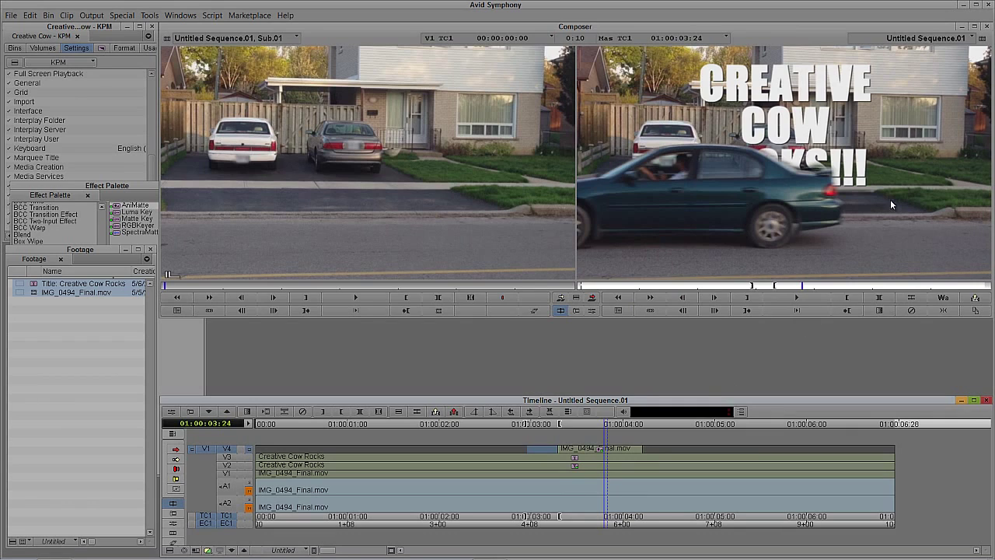
drag(618, 451, 195, 457)
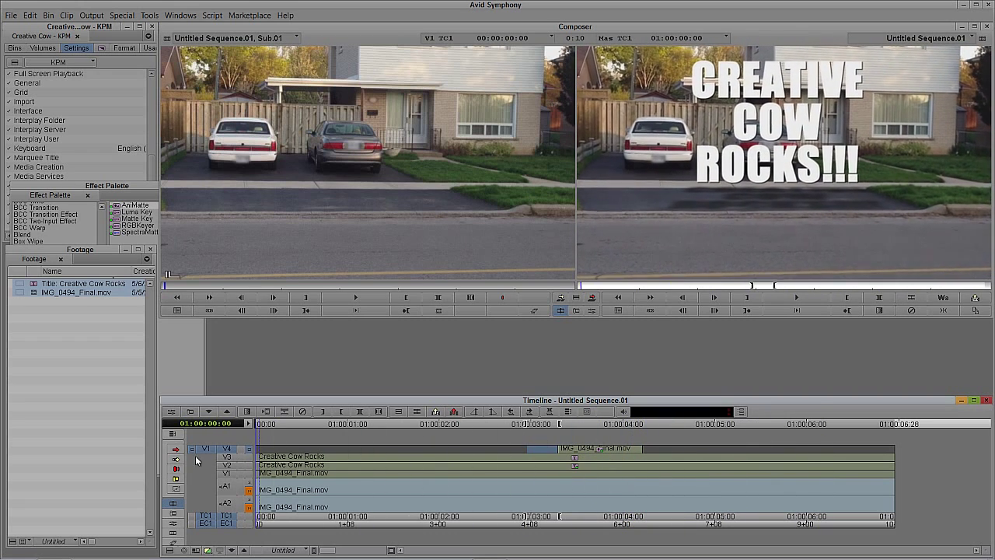
click(624, 207)
click(803, 299)
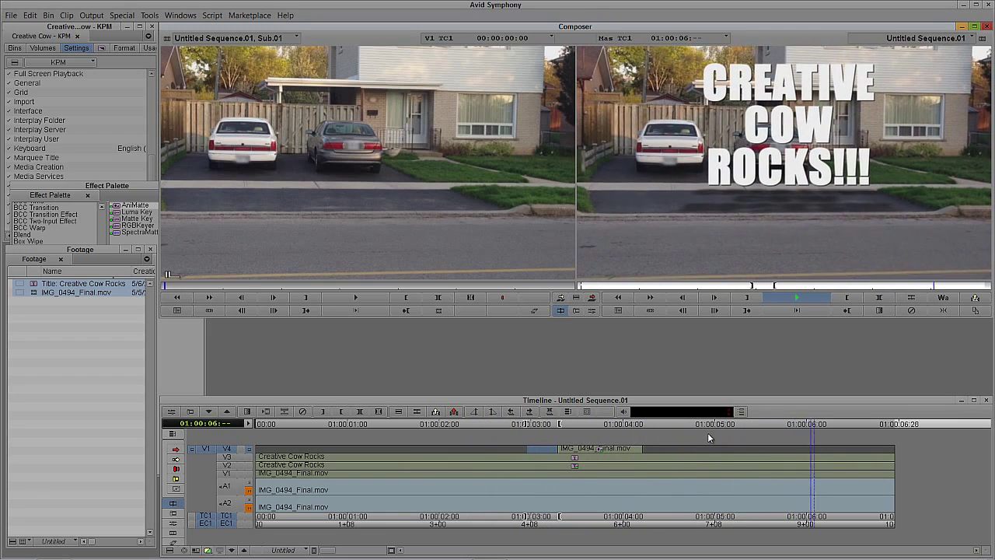
drag(708, 438, 604, 464)
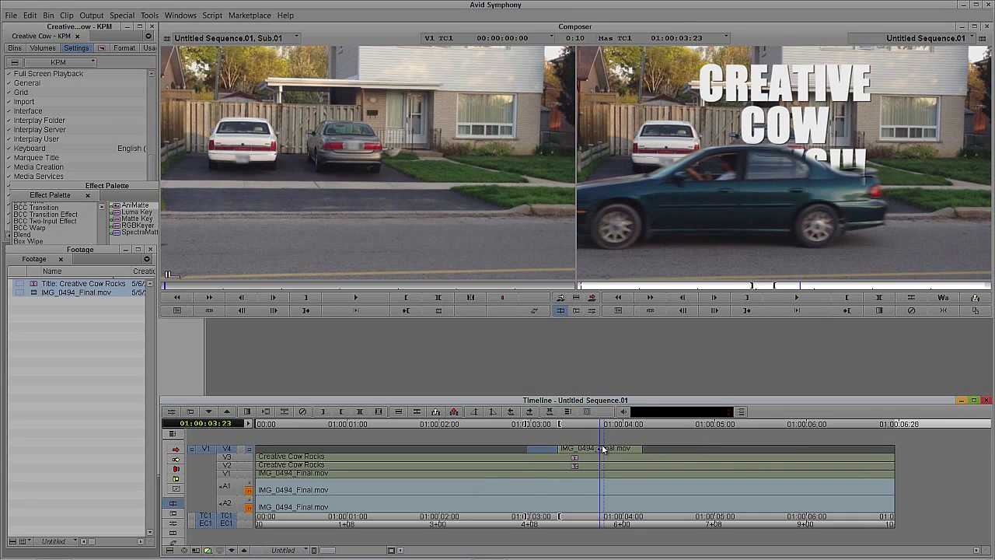
key(j)
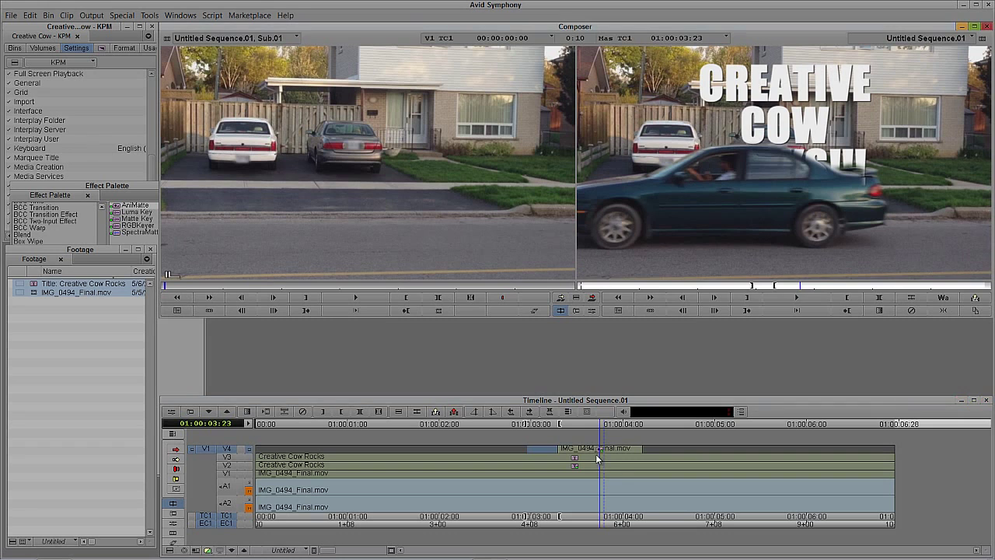
key(l)
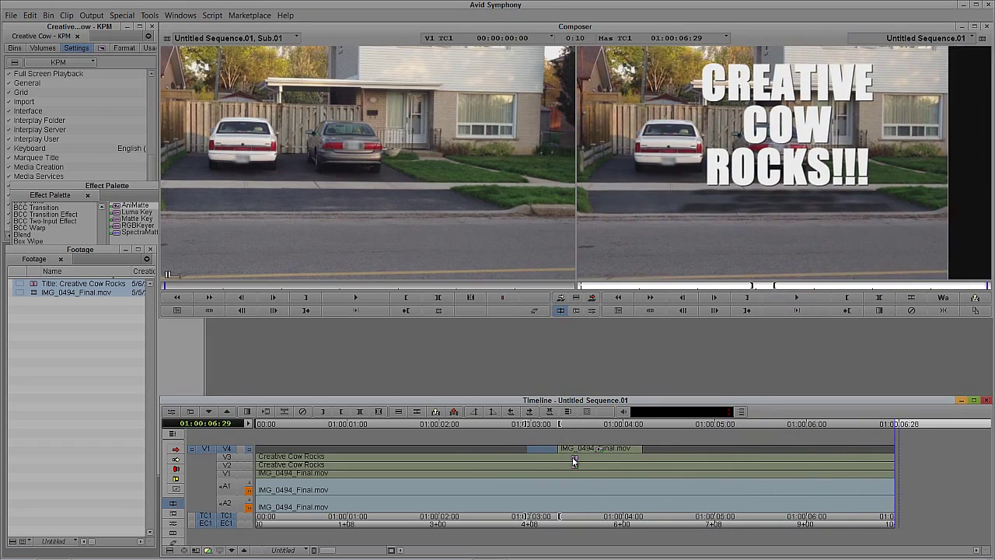
drag(569, 459, 190, 458)
key(space)
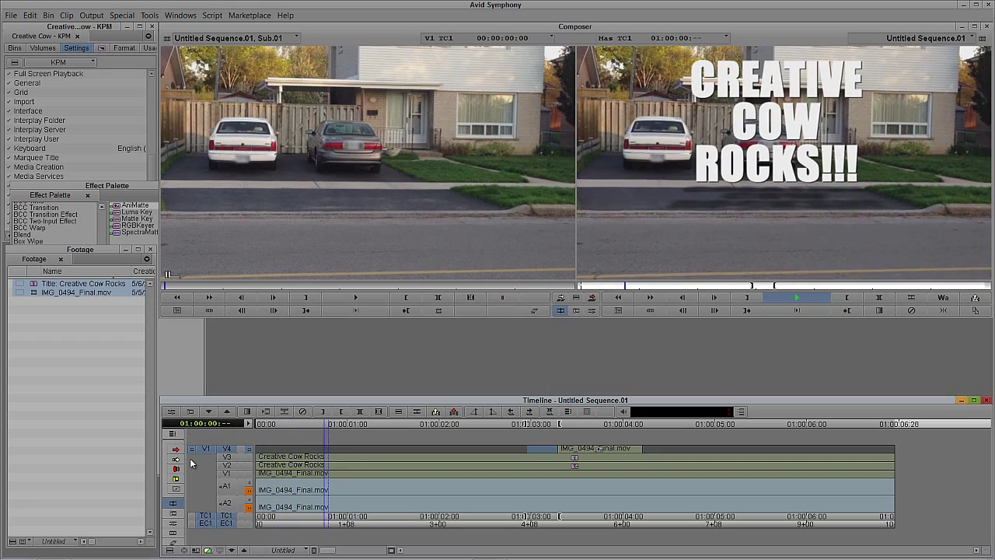